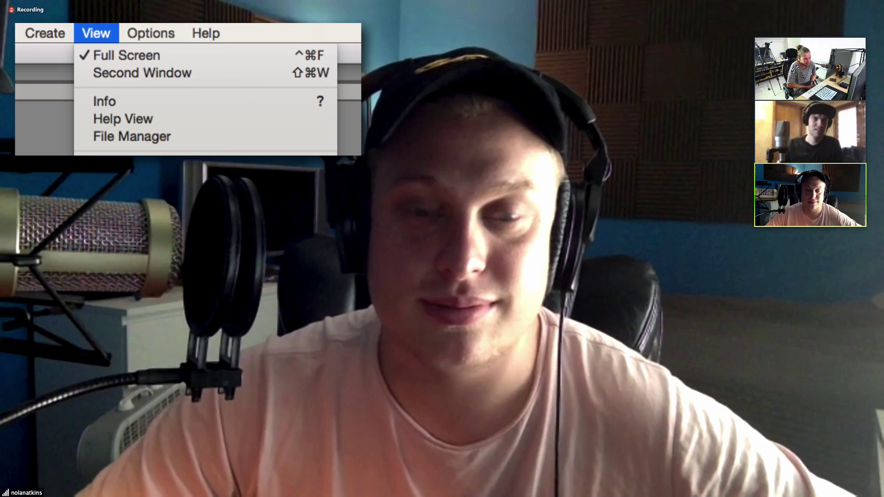
- Play the arrangement from about bar 53, just before the LEAD clip, through the drop and stop playback
key(Escape)
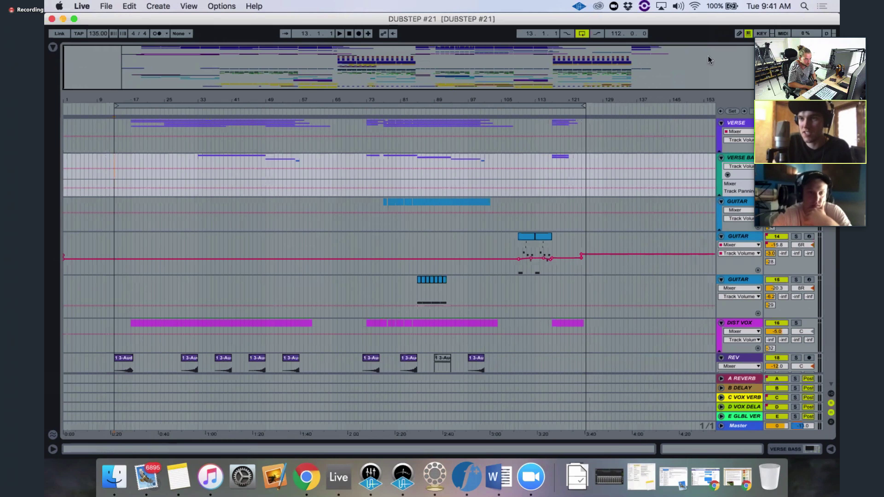
scroll(330, 212, down, 5)
scroll(330, 212, down, 1)
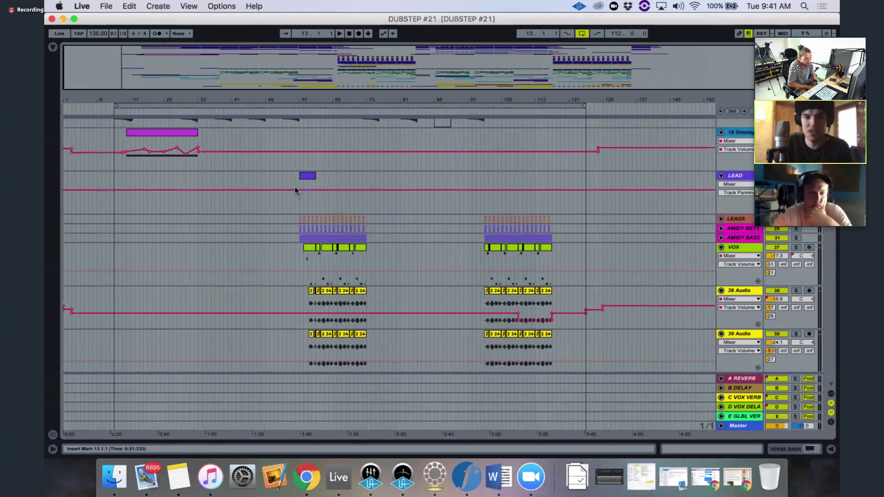
click(285, 185)
click(284, 185)
key(space)
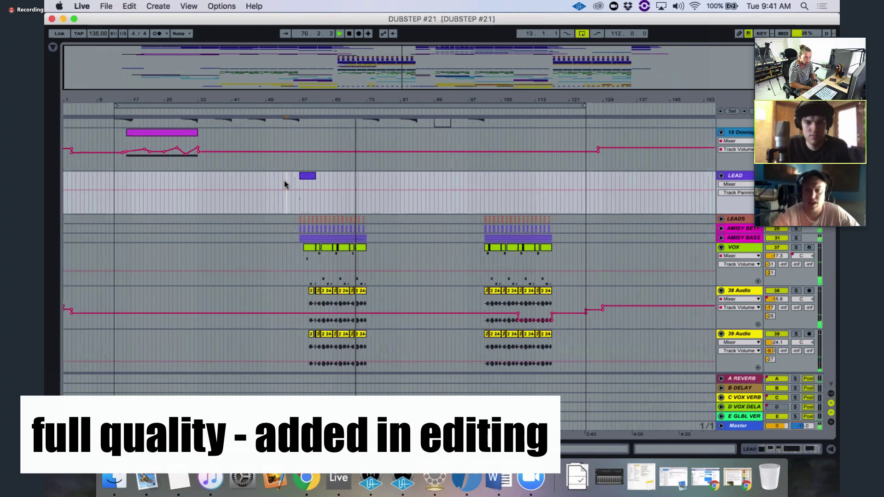
key(space)
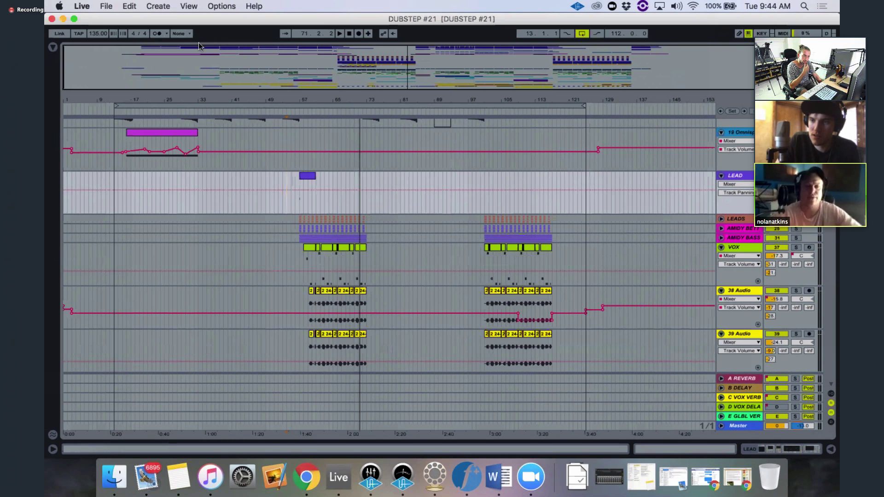
- Unfold the VERSE group and zoom in on its tracks around bar 33
click(197, 203)
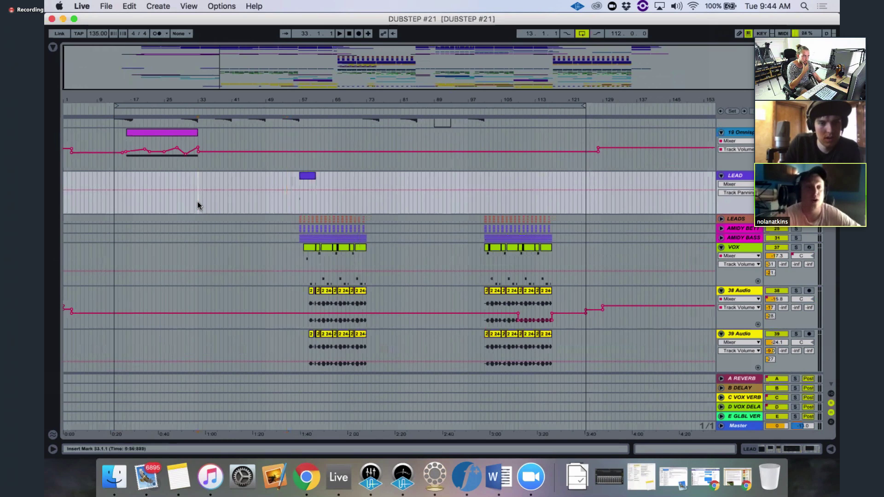
scroll(197, 203, up, 5)
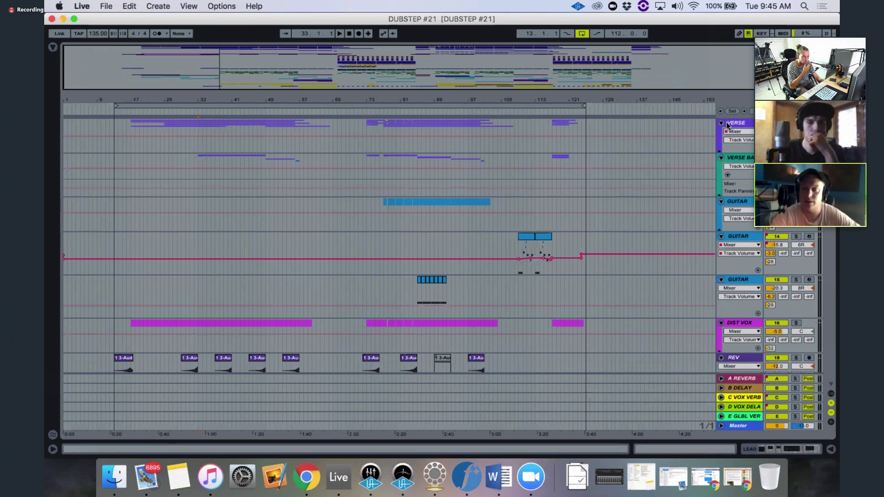
click(719, 150)
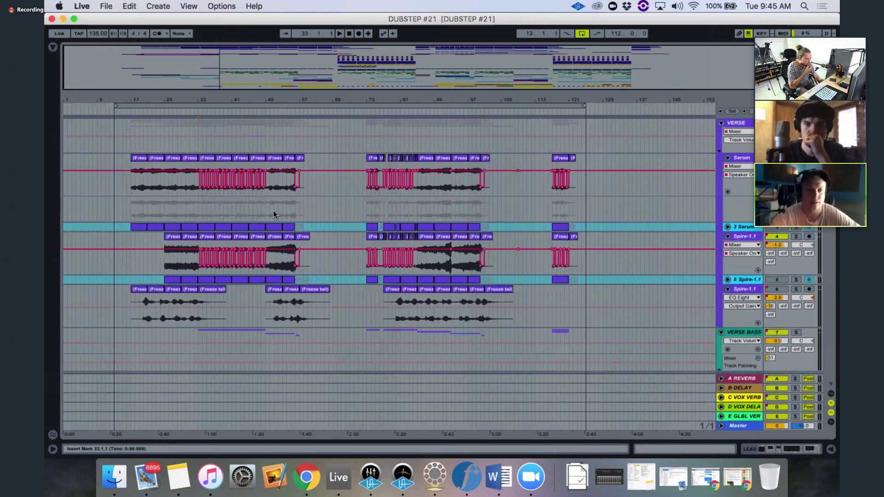
click(197, 141)
key(plus)
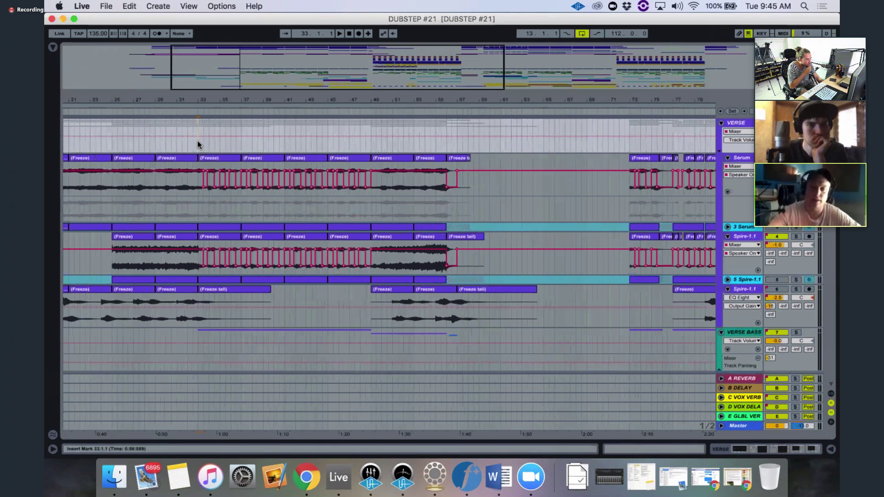
key(plus)
key(plus)
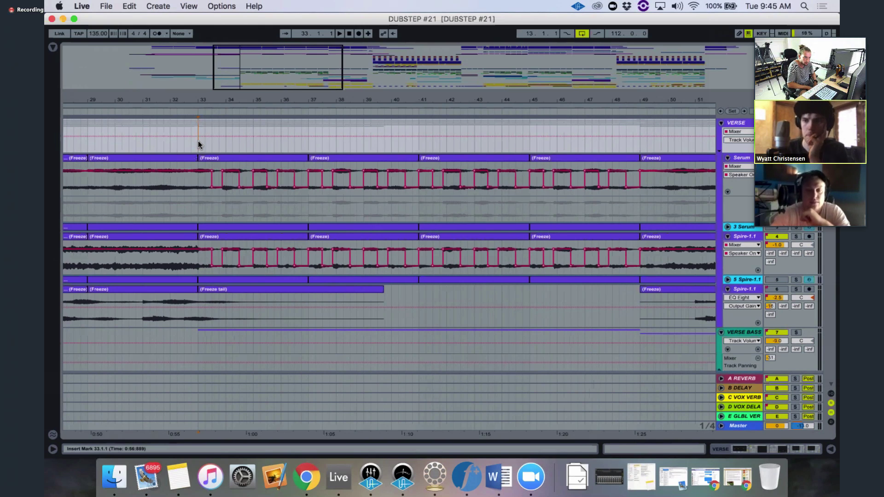
- Play the verse section from bar 33
click(198, 143)
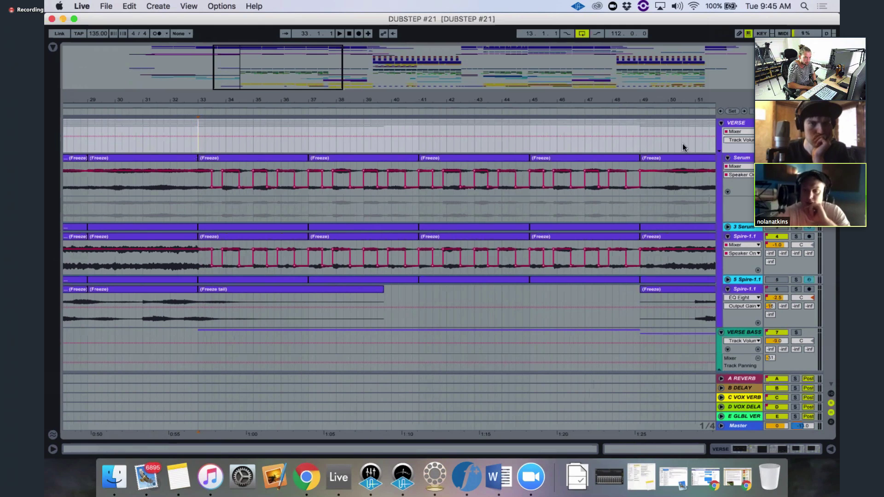
click(203, 139)
key(space)
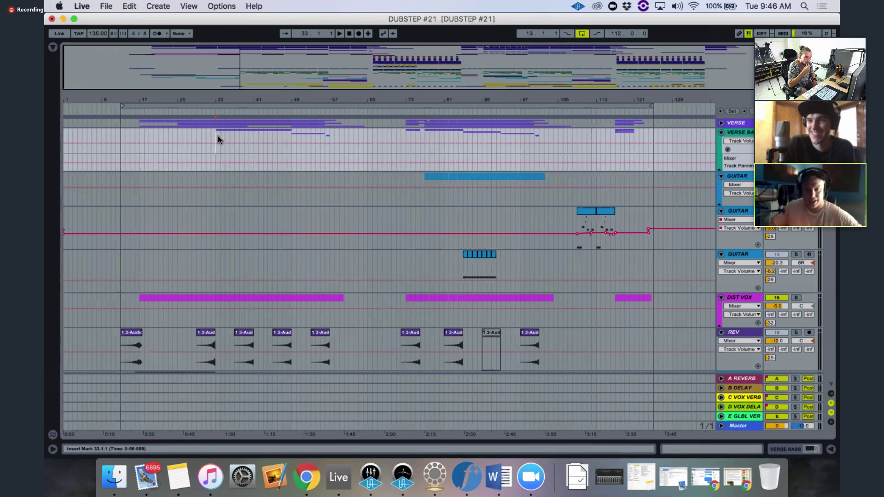
- Unfold the VERSE group again and play its intro from bar 15
click(654, 197)
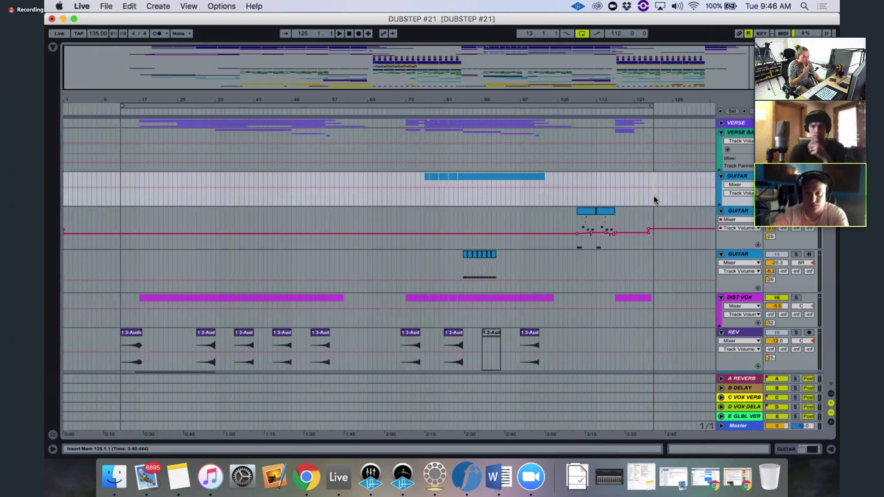
click(721, 123)
click(139, 182)
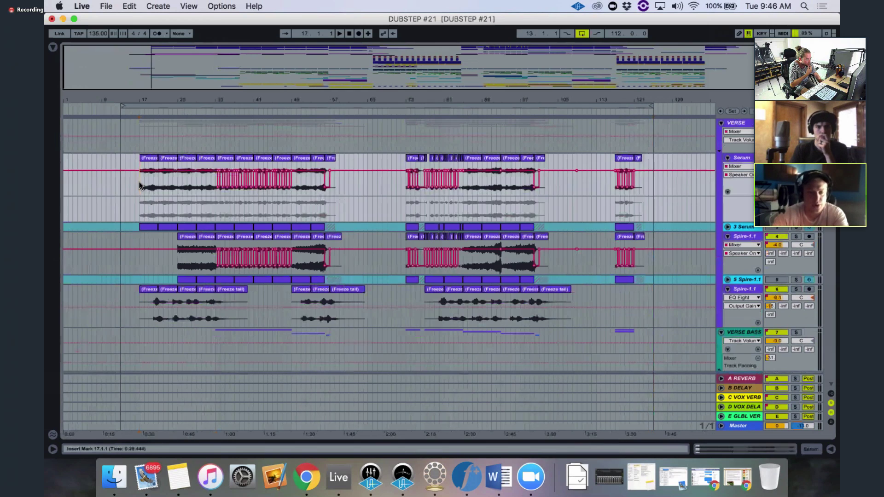
click(130, 182)
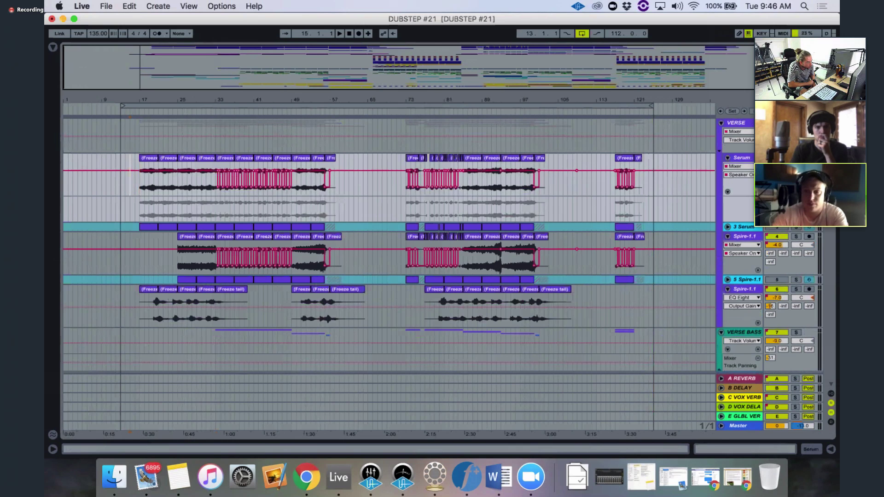
key(space)
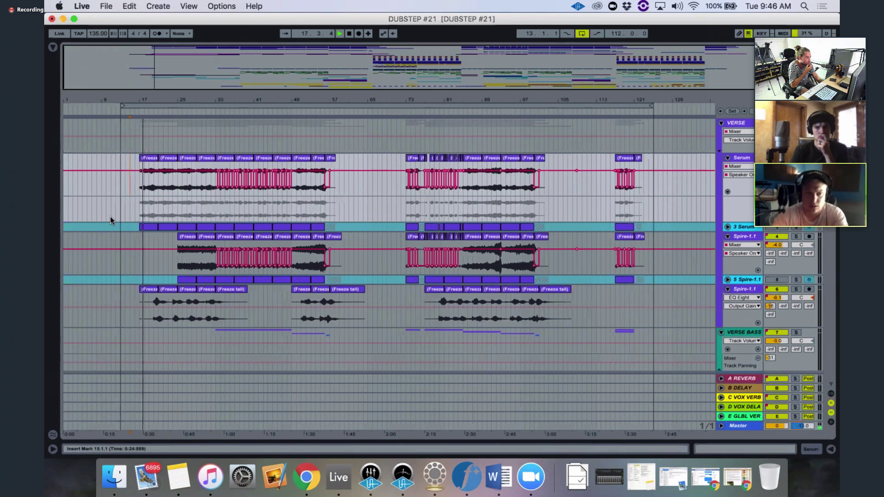
- Insert a new MIDI track below the Serum track in the VERSE group
double_click(751, 148)
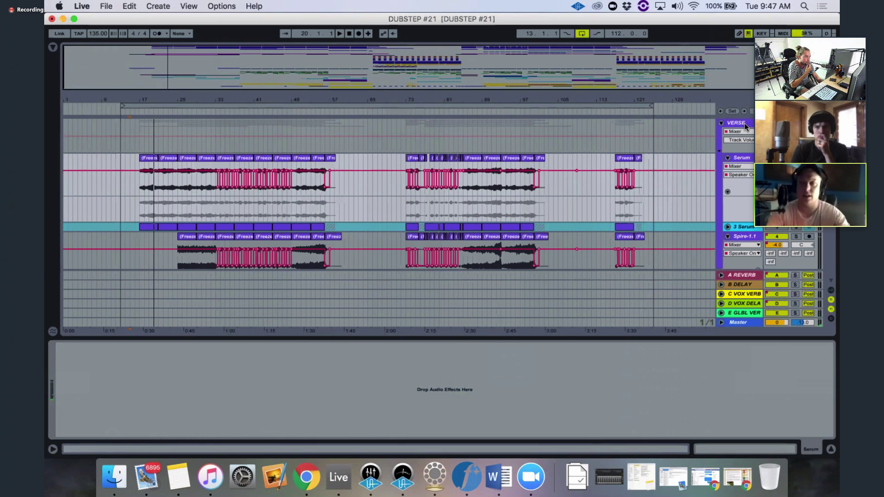
click(747, 126)
click(748, 155)
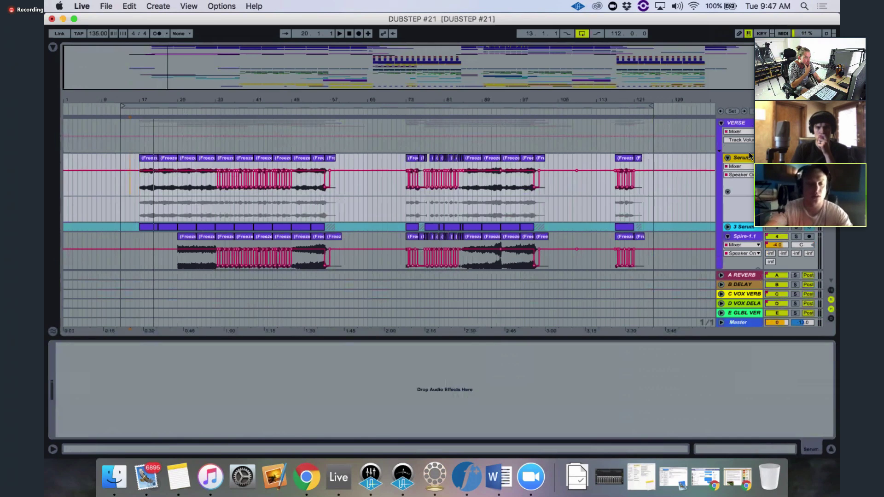
key(super+t)
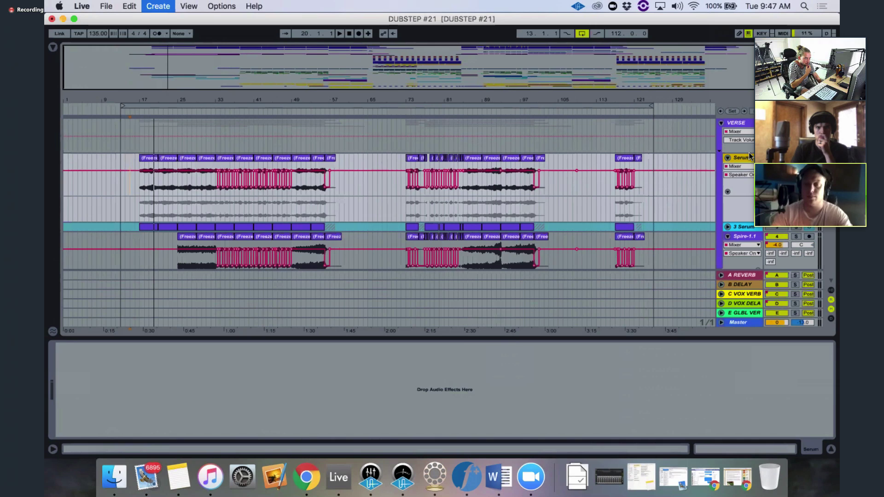
key(super+shift+t)
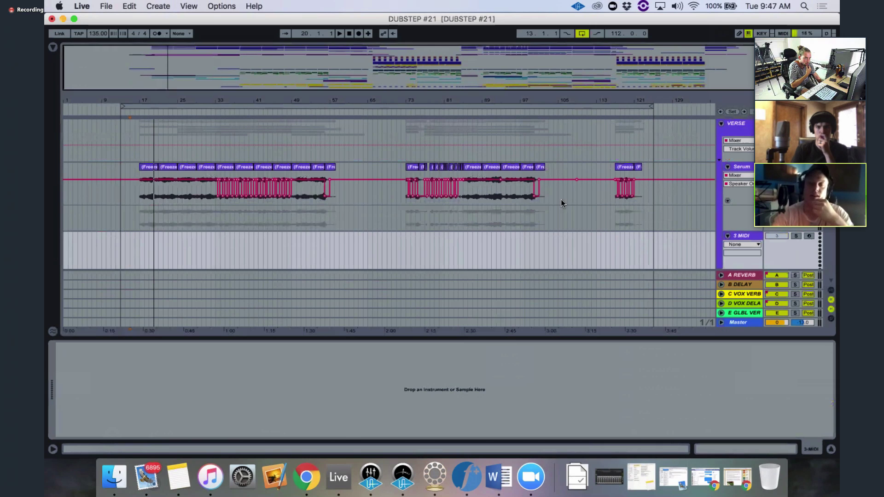
- Load the Serum VST instrument from the plug-in browser onto the new MIDI track
key(super+alt+b)
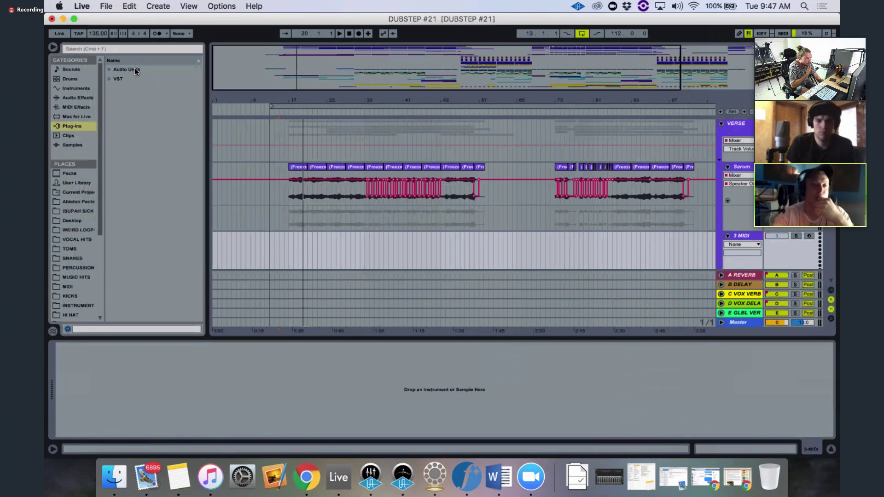
click(106, 79)
scroll(157, 192, down, 5)
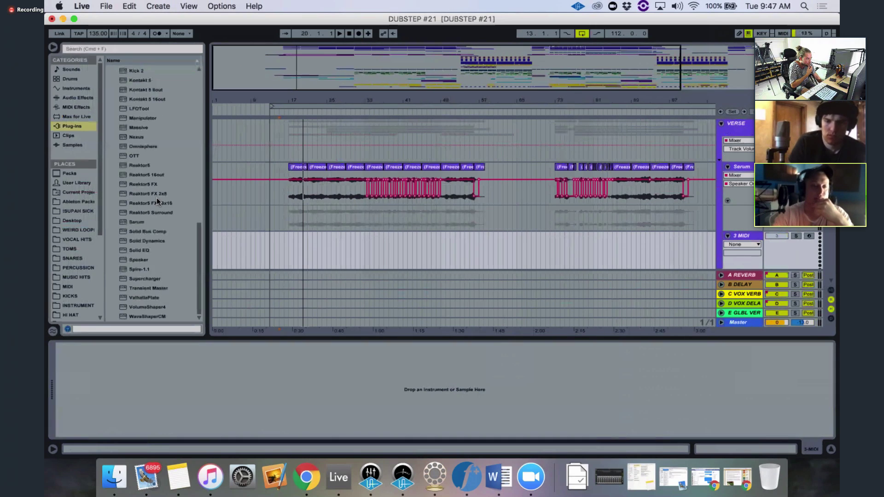
click(134, 221)
double_click(135, 221)
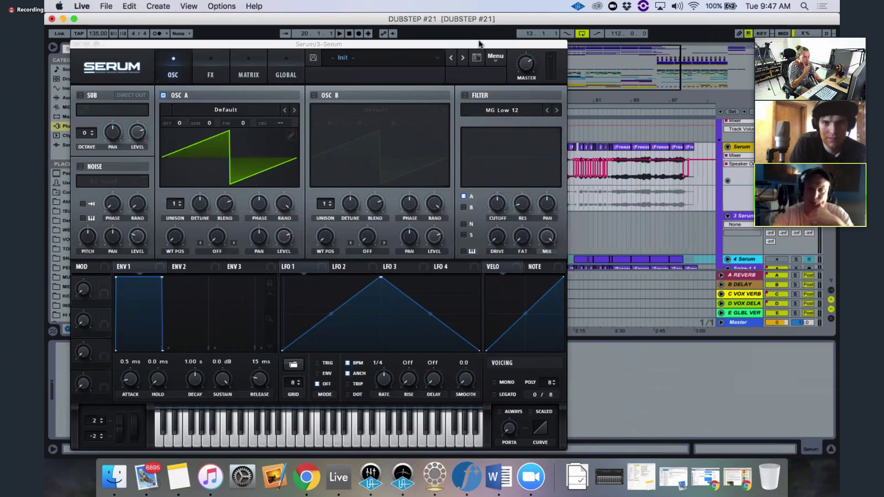
- Play the verse from bar 17 while moving the Serum window clear of the arrangement, and stop playback
drag(494, 43, 489, 112)
drag(489, 306, 504, 309)
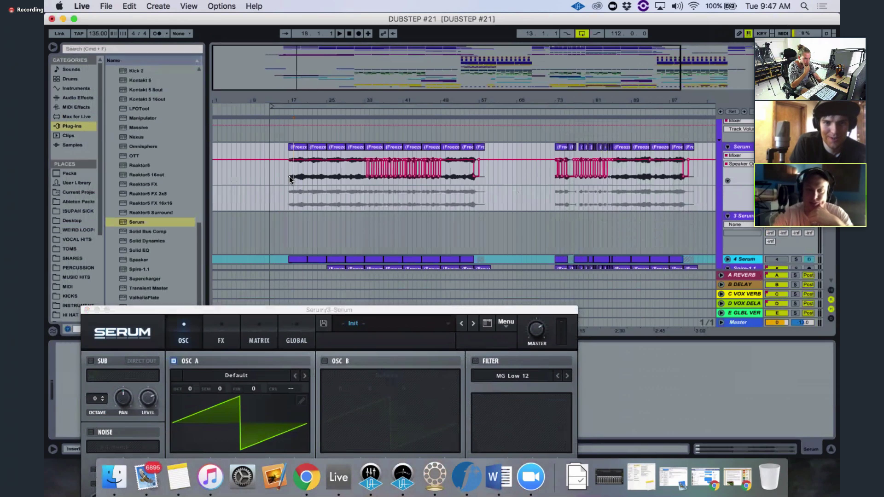
key(space)
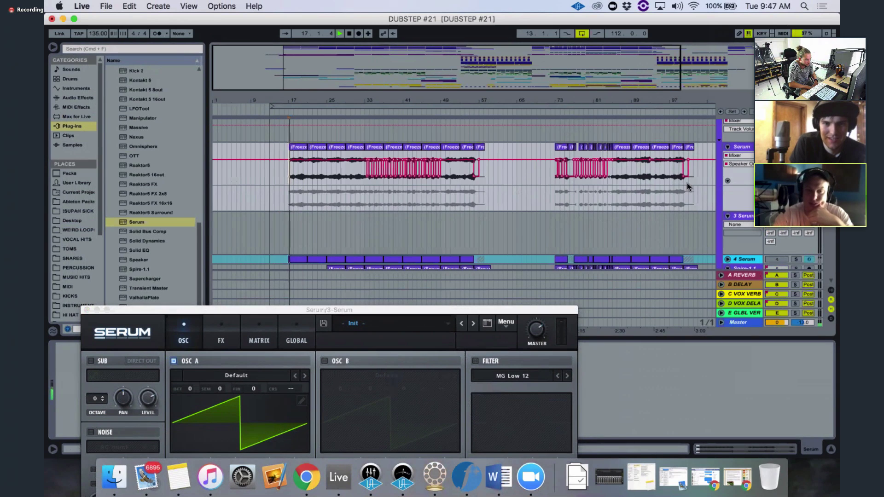
click(389, 307)
drag(390, 306, 353, 141)
click(349, 161)
click(345, 143)
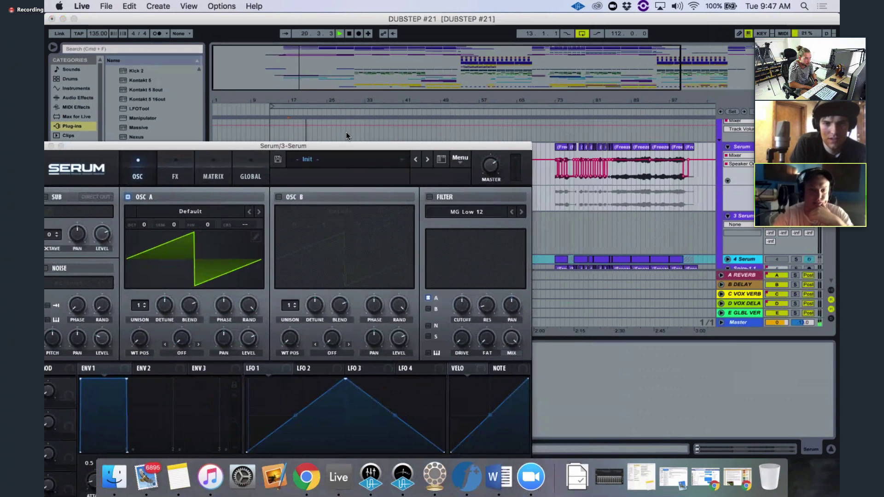
drag(357, 147, 369, 108)
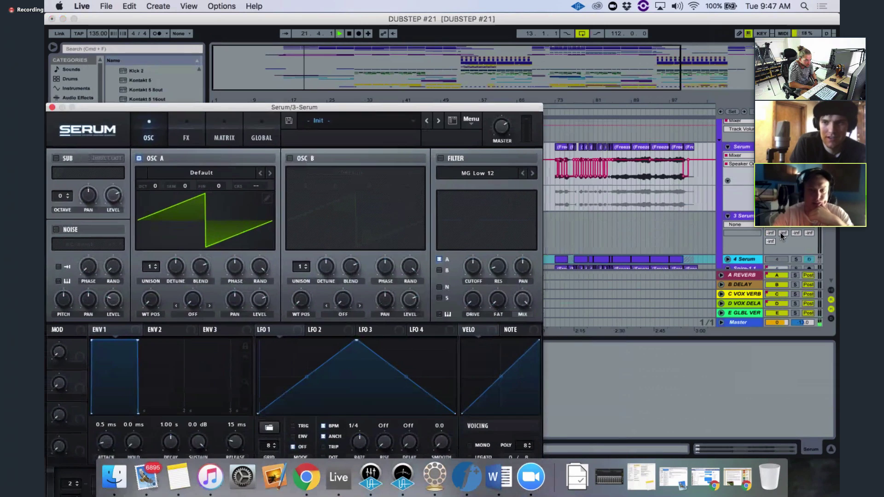
click(747, 162)
key(space)
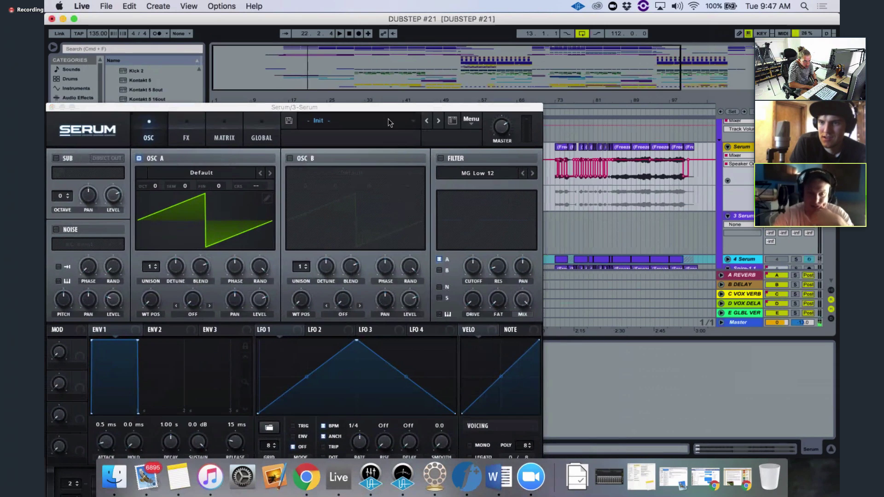
- Load the Waterboat preset from the AMIDY PRESET PACK into Serum
click(383, 107)
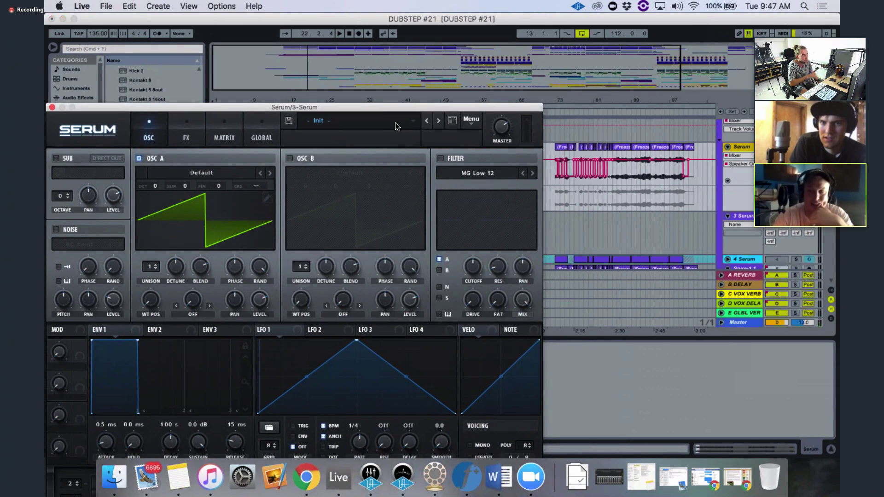
click(396, 122)
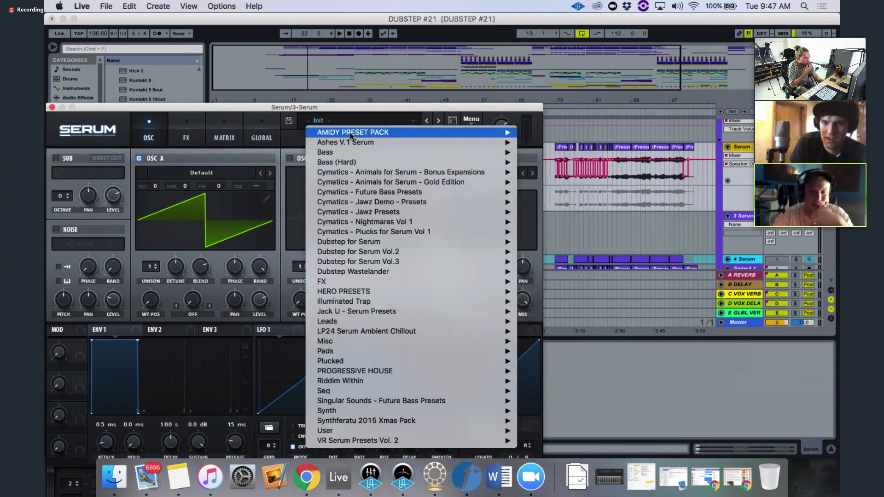
mouse_move(350, 133)
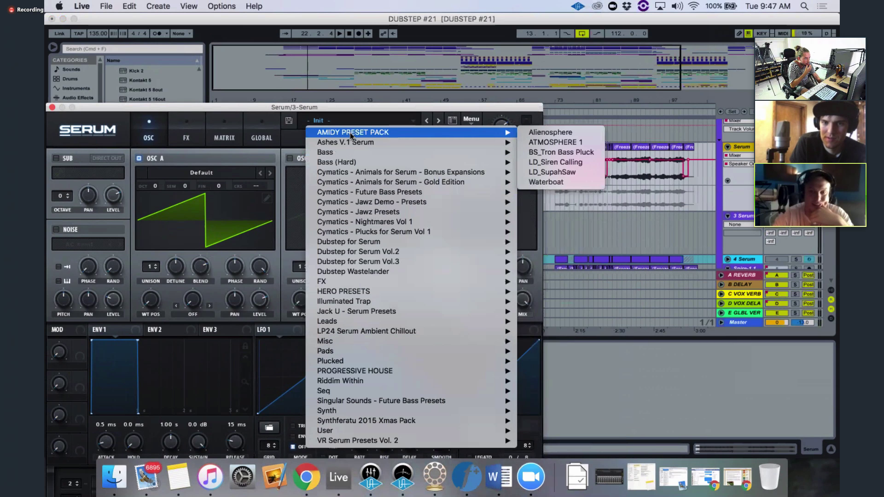
click(560, 181)
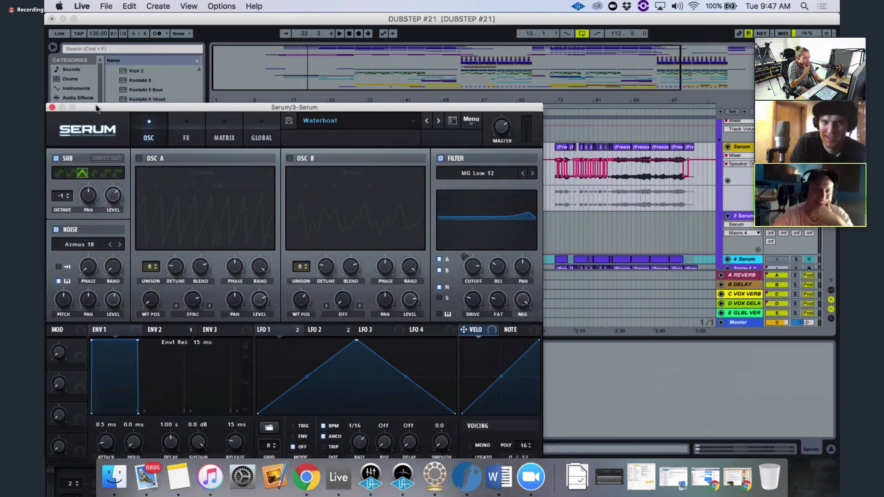
- Reposition the Serum window so its whole interface, including the keyboard, is in view
drag(97, 107, 119, 24)
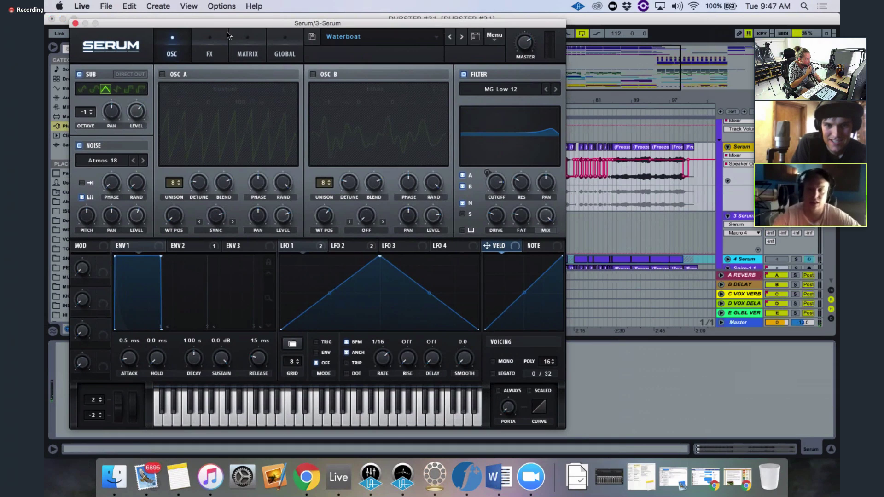
drag(226, 24, 227, 35)
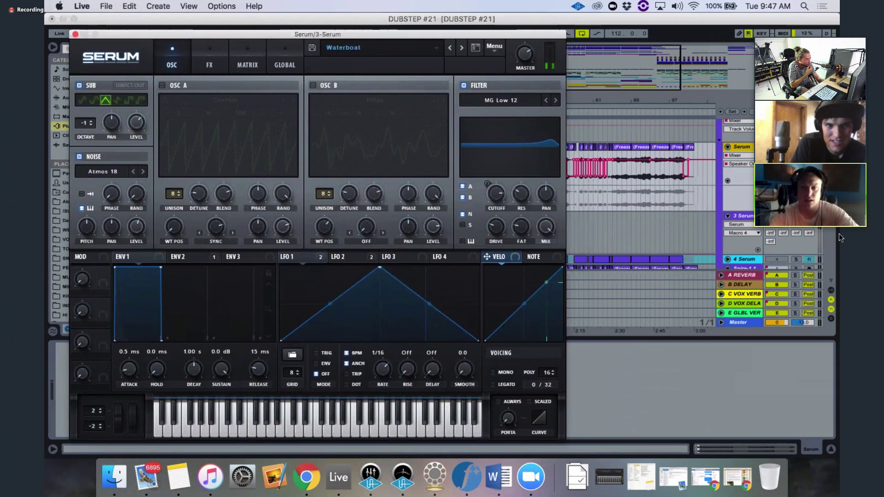
click(758, 146)
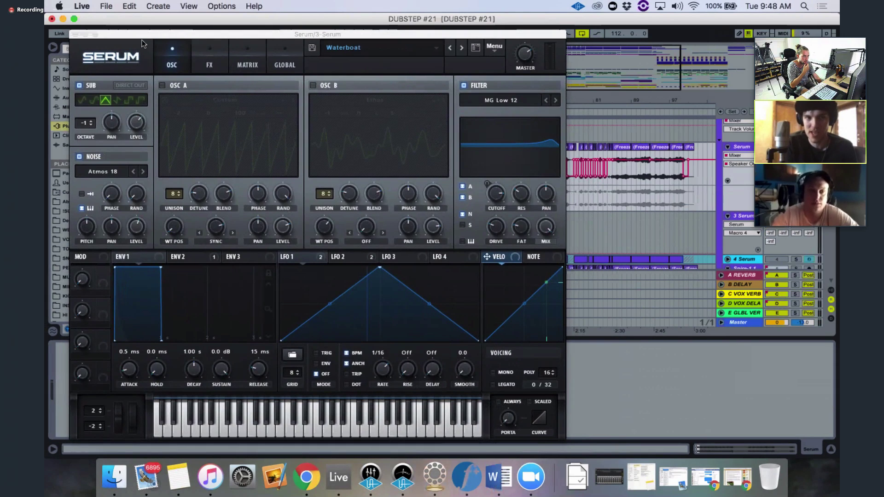
drag(124, 32, 133, 28)
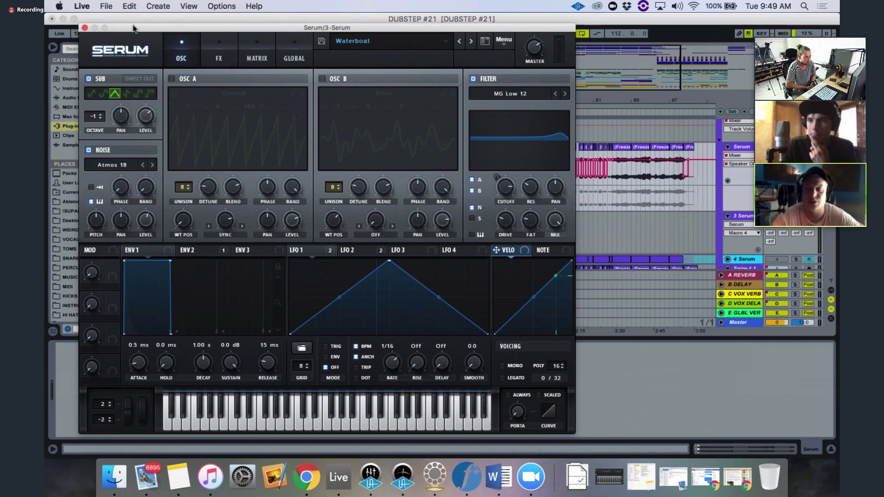
- Review the Waterboat preset's effects chain in Serum, from Hyper/Dimension through EQ
click(230, 53)
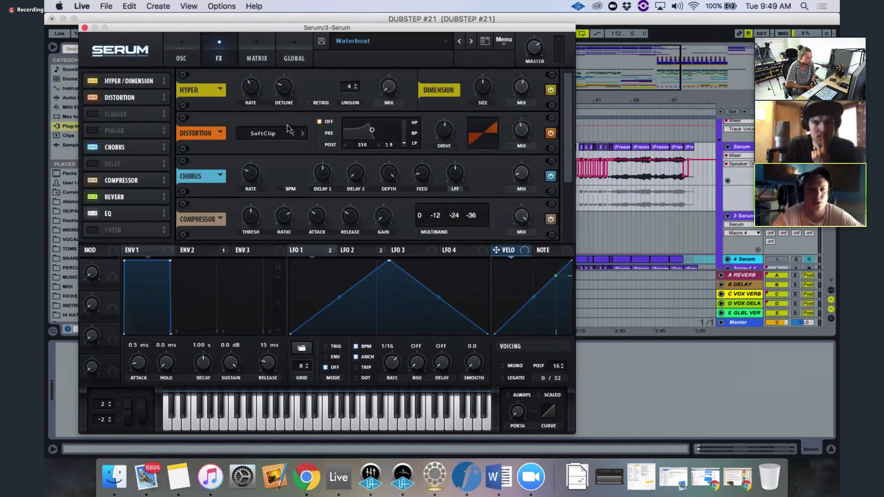
scroll(221, 117, down, 1)
scroll(220, 117, down, 5)
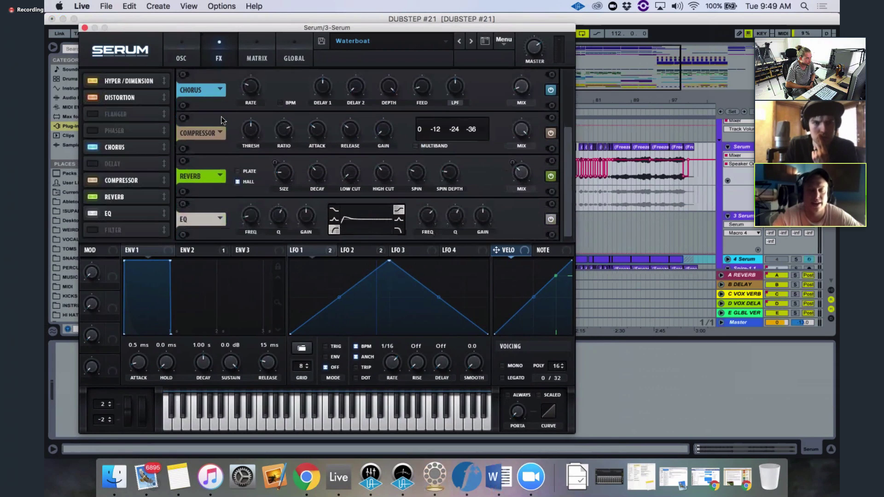
scroll(221, 117, up, 6)
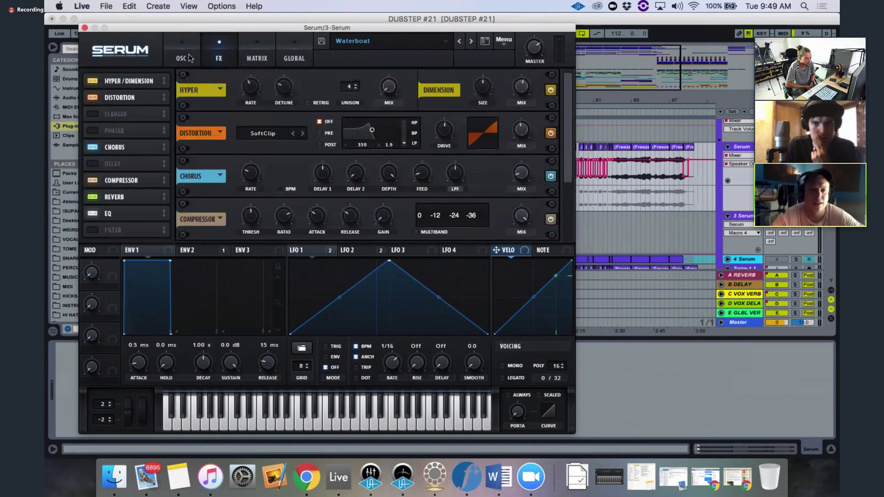
- In Serum's modulation matrix, set the Env 2 amount on A Fine to 1 and the LFO 2 amount on Mast.Tun to 0, then close Serum
click(257, 58)
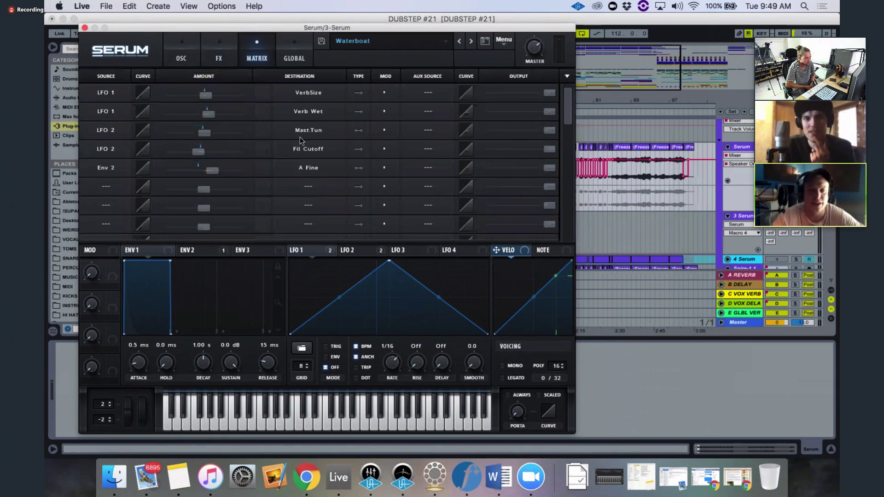
click(307, 169)
click(212, 169)
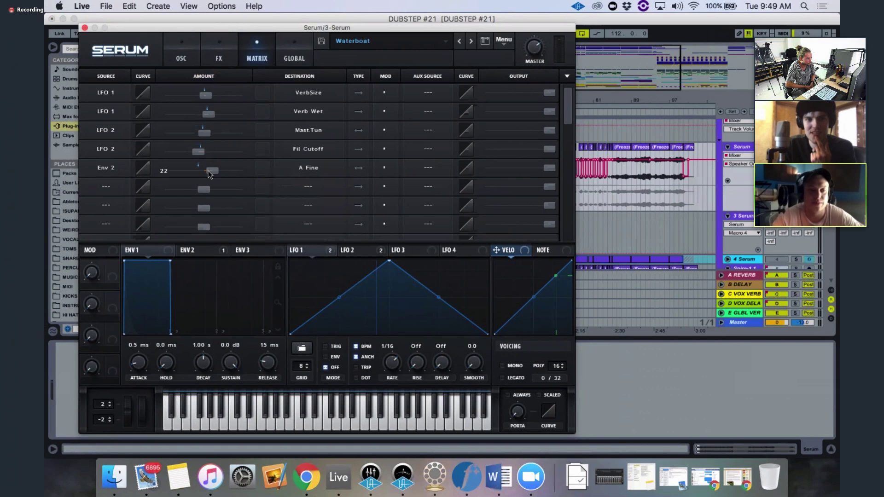
click(208, 172)
drag(206, 176, 200, 175)
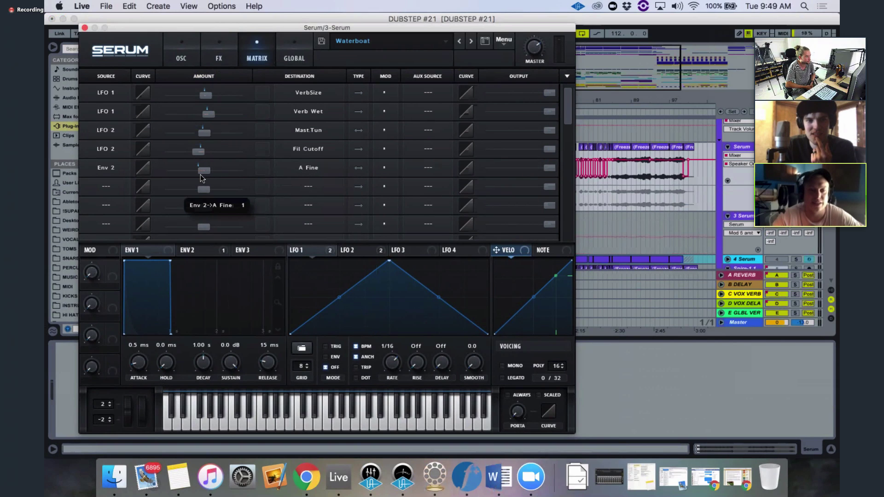
mouse_move(203, 134)
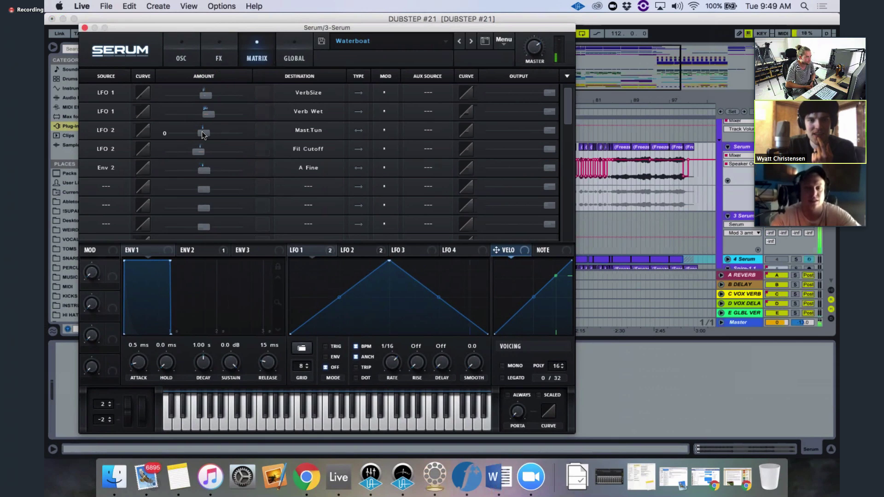
click(85, 27)
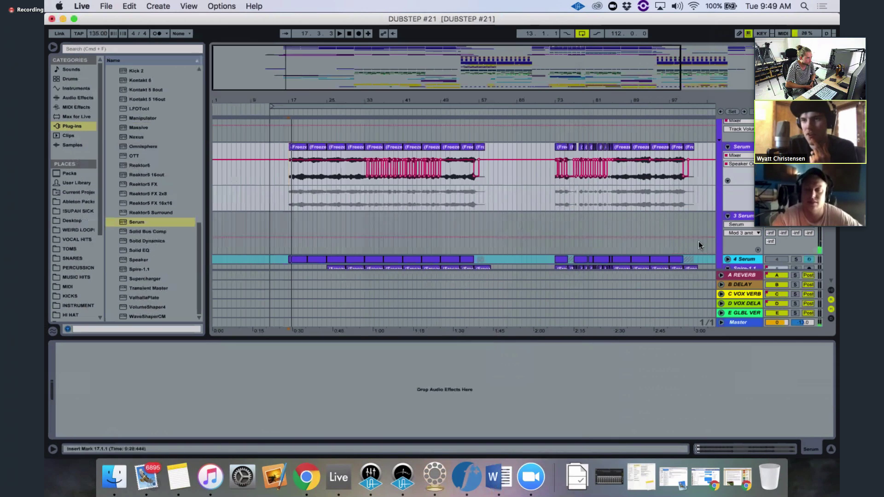
- Reopen Serum from the 3 Serum track, check its effects page again, and close its window
click(830, 450)
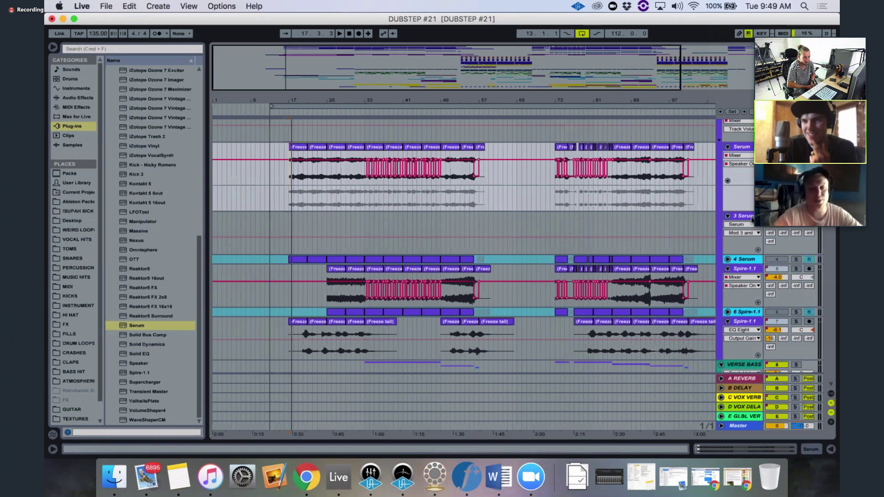
double_click(752, 220)
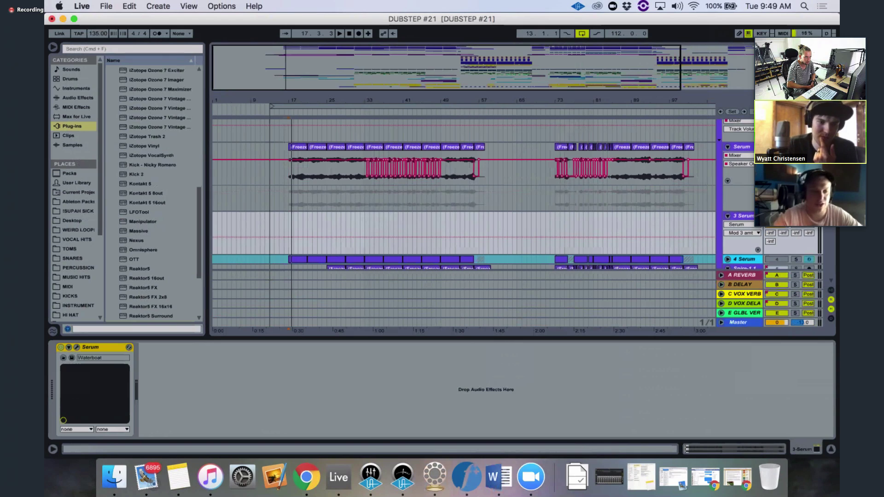
click(76, 348)
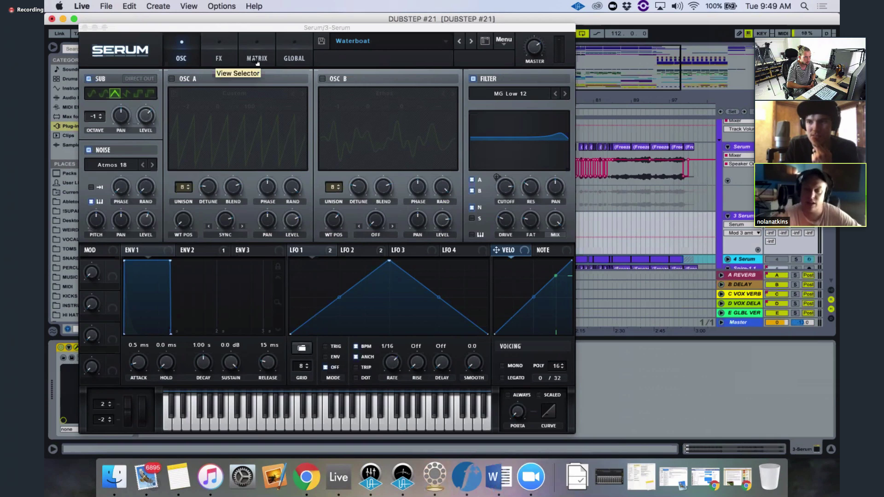
click(221, 59)
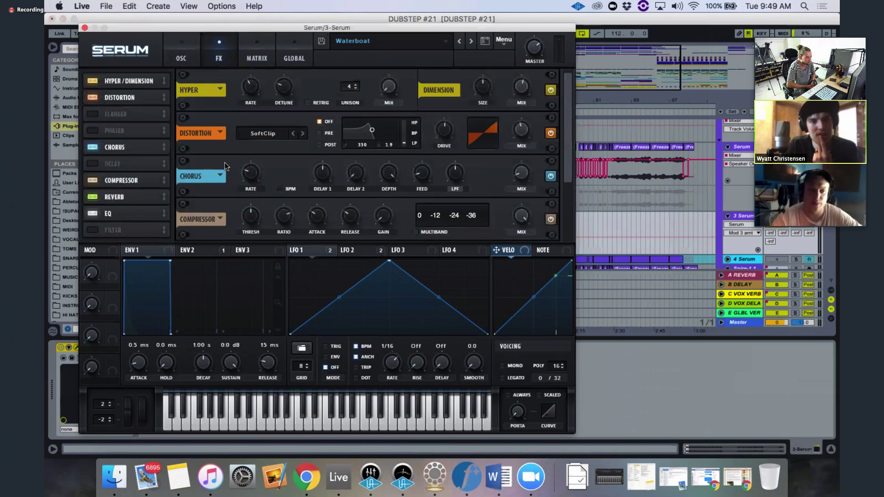
click(85, 28)
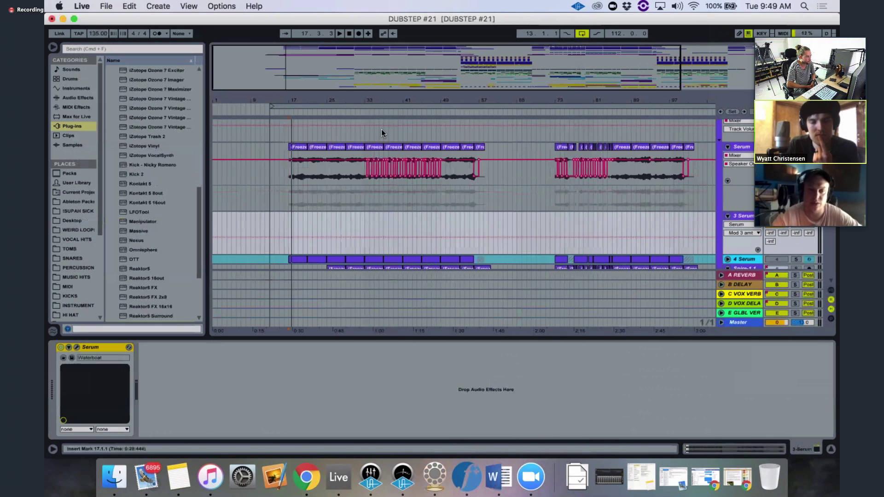
- Hide the browser and the device view, and solo the lower Spire-1.1 track
click(53, 47)
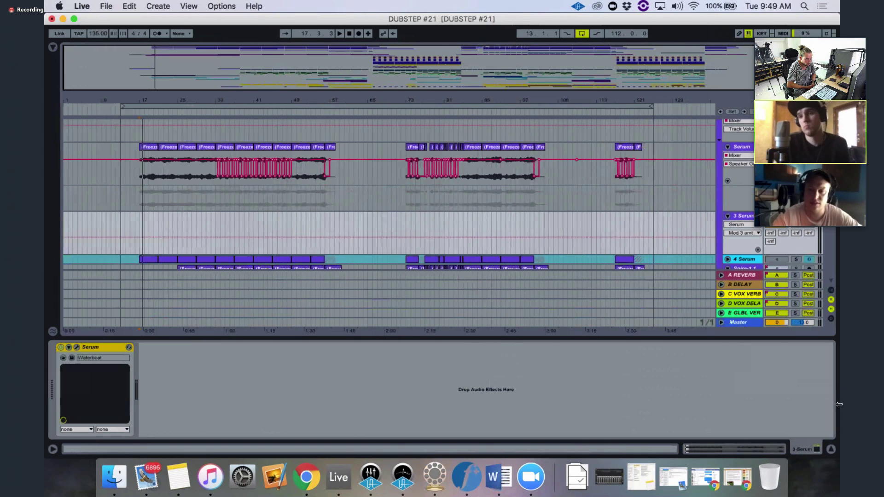
click(831, 447)
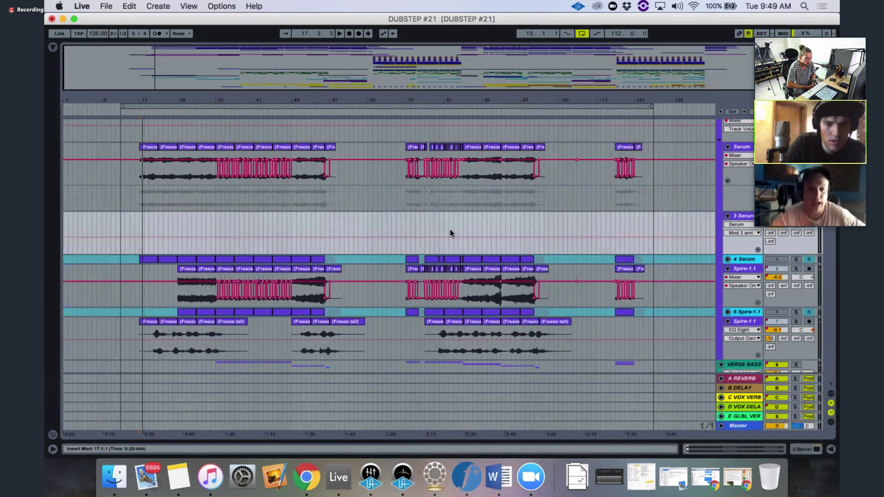
click(796, 321)
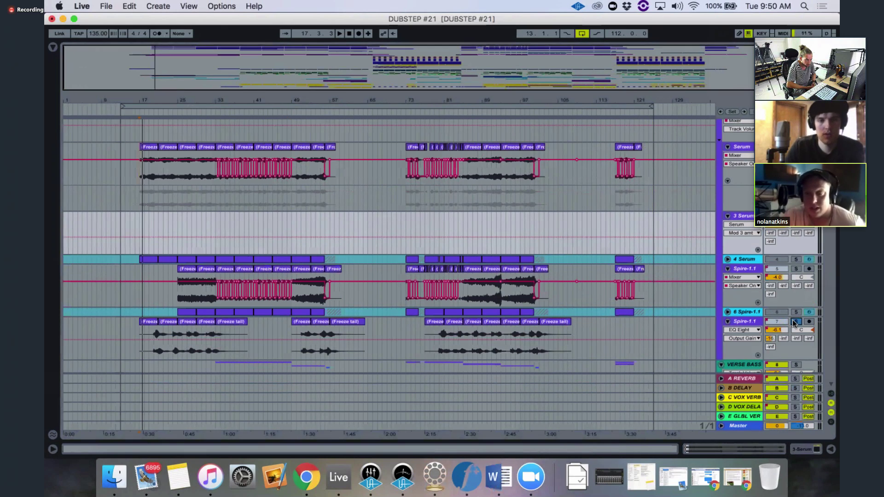
- Audition the soloed Spire-1.1 track from bar 20, checking its EQ Eight device during playback
click(154, 352)
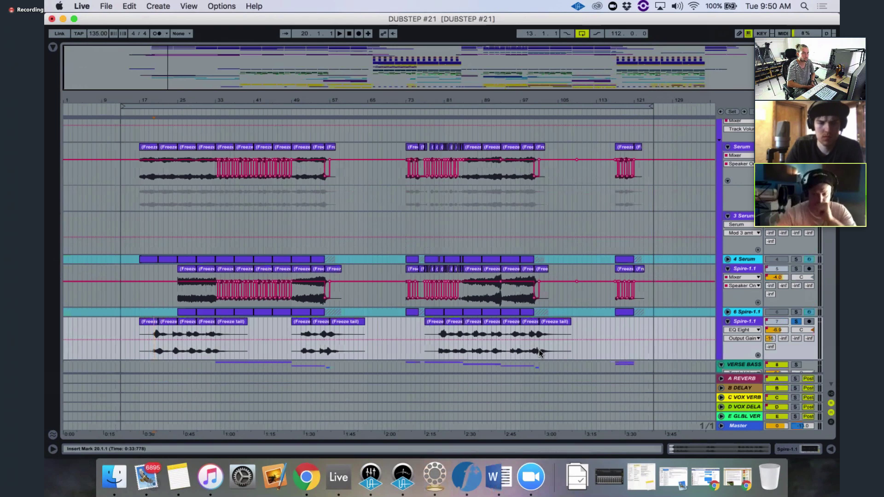
key(space)
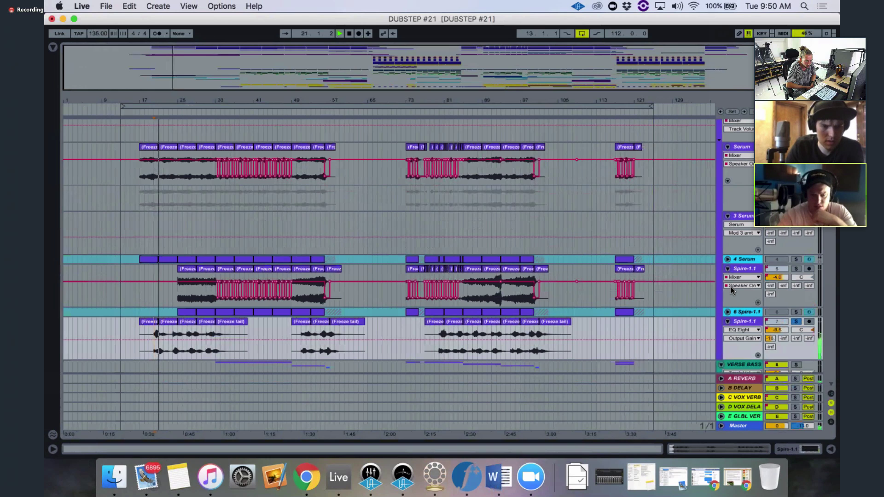
double_click(744, 321)
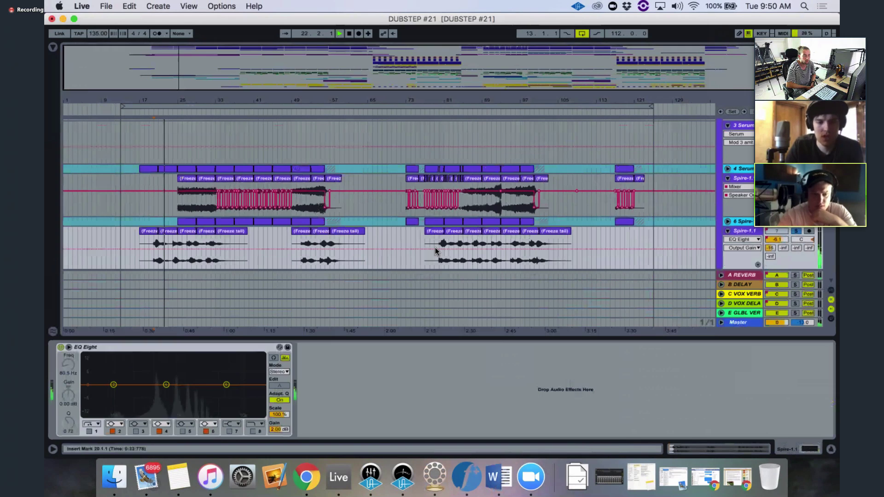
click(831, 449)
key(space)
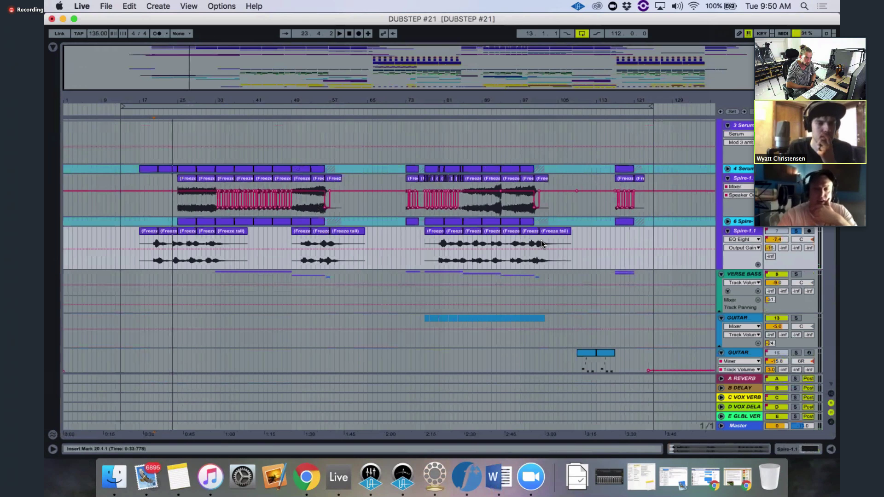
click(738, 233)
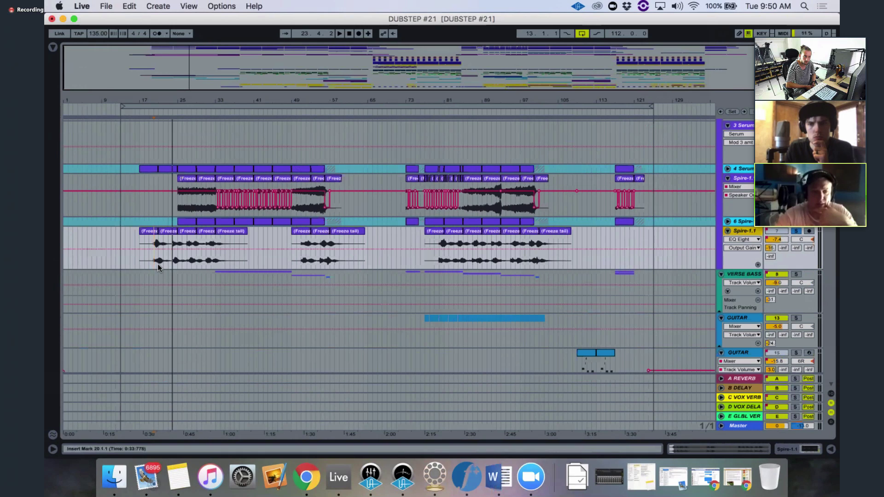
key(space)
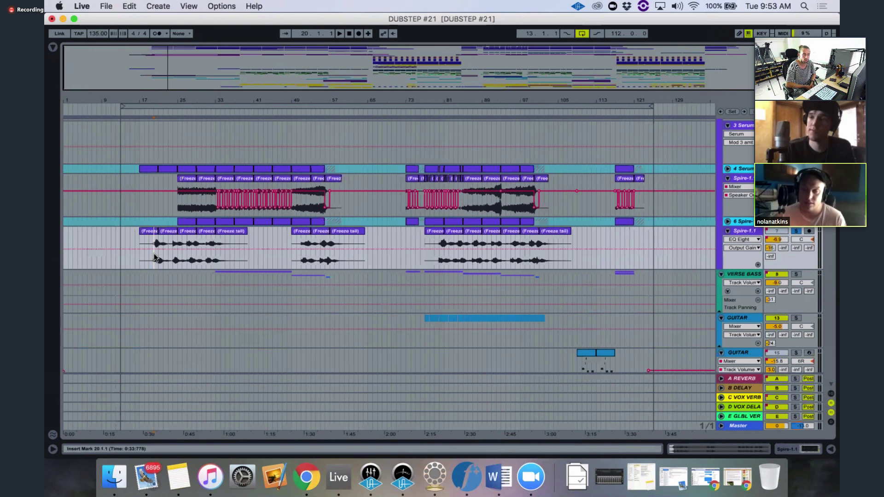
- Delete the 3 Serum track from the VERSE group
scroll(194, 250, up, 5)
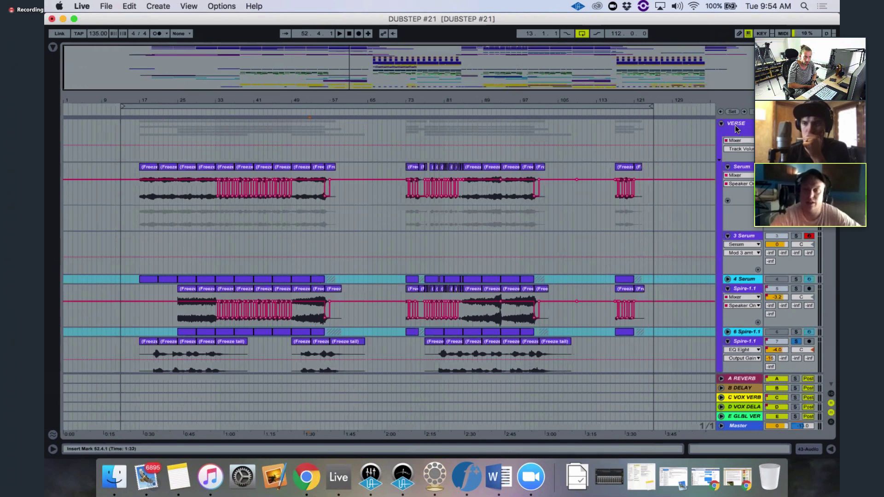
click(756, 239)
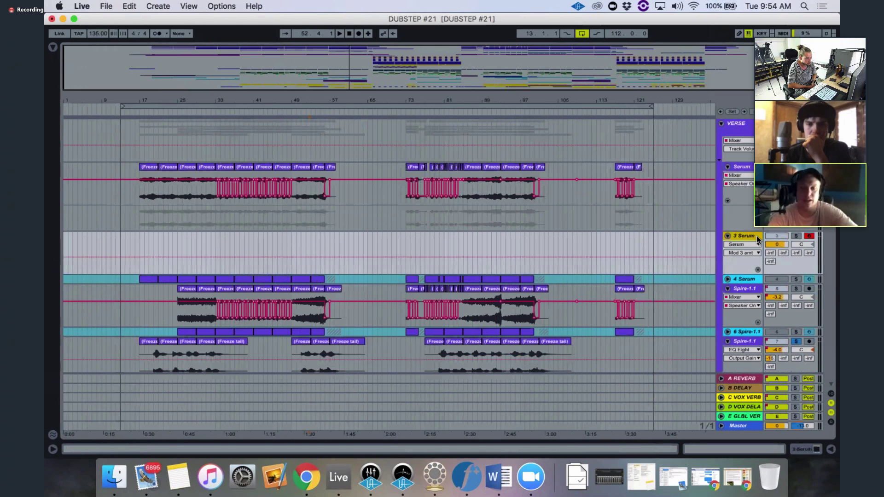
key(super+c)
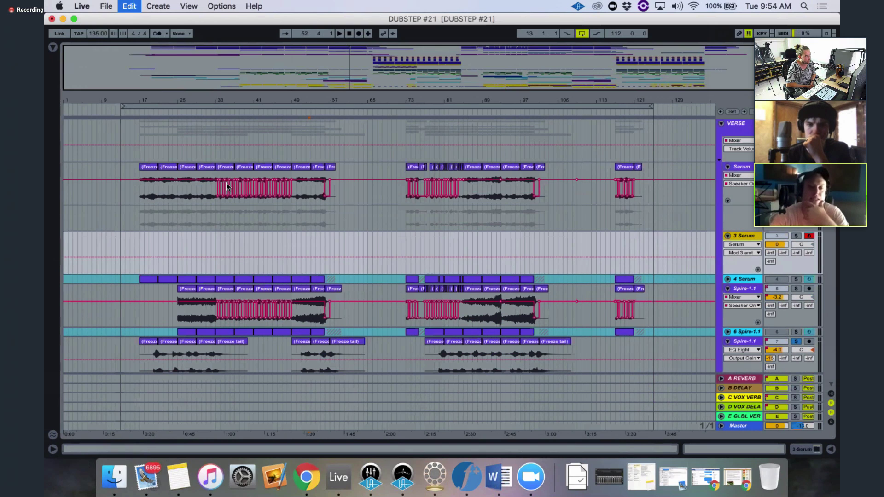
- Look over the rest of the arrangement, from the verse tracks down to the vocals and back up to the leads, selecting 46 Audio
scroll(225, 185, down, 10)
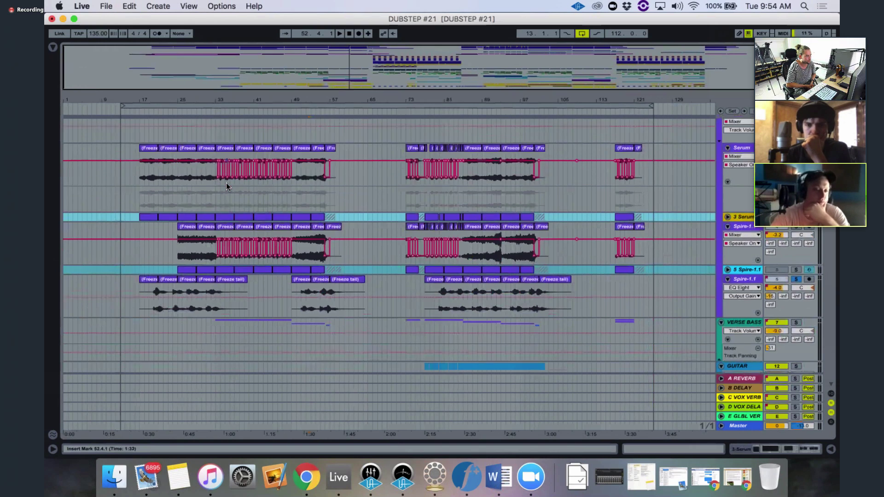
scroll(226, 186, down, 5)
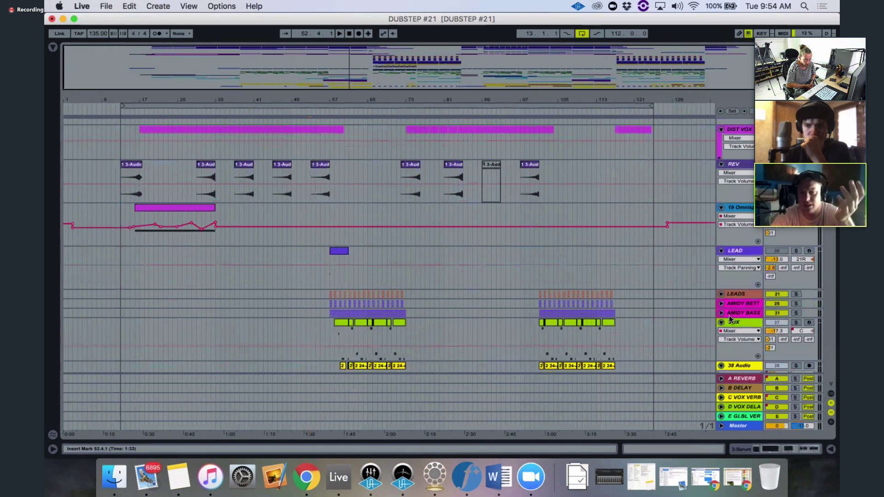
scroll(730, 317, down, 1)
scroll(749, 328, down, 15)
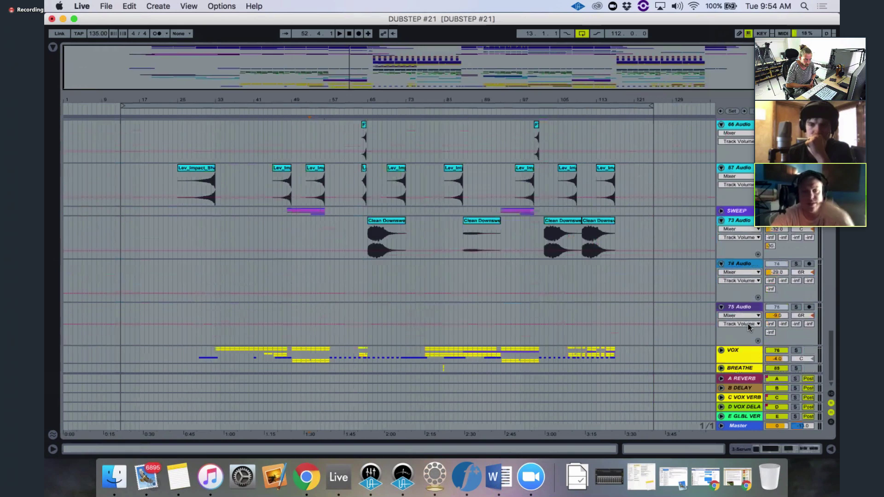
scroll(747, 294, up, 5)
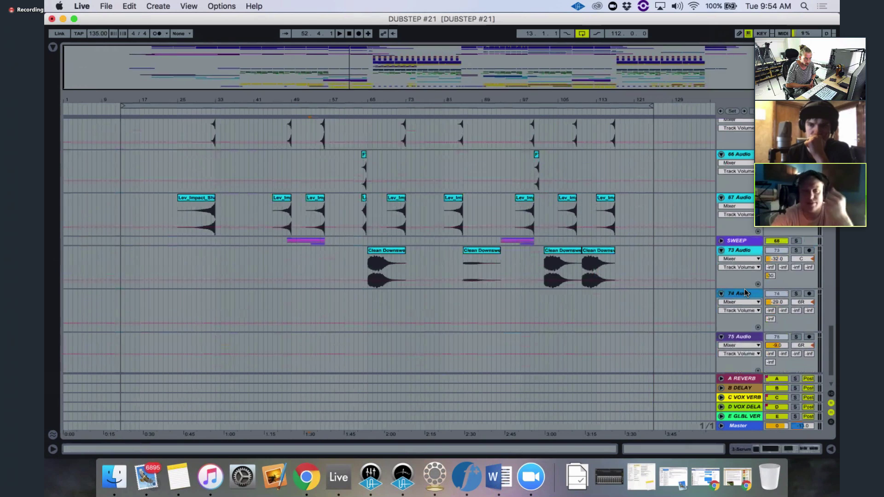
scroll(745, 286, up, 4)
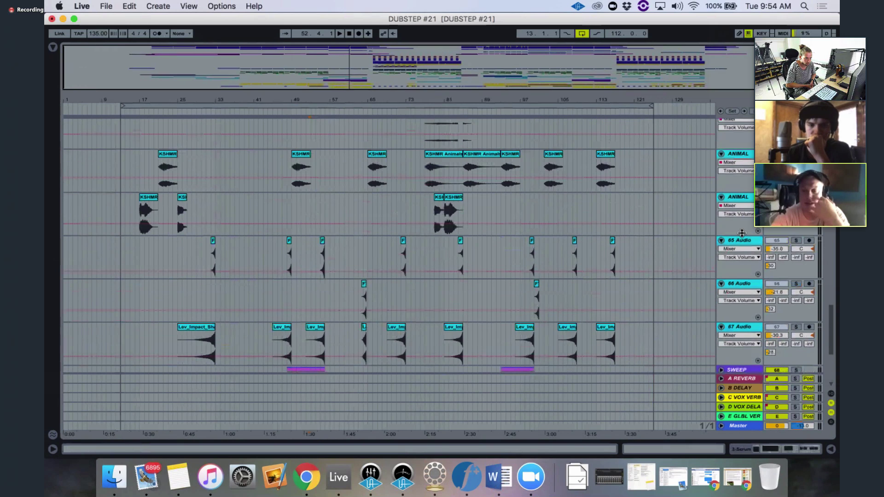
scroll(742, 242, up, 4)
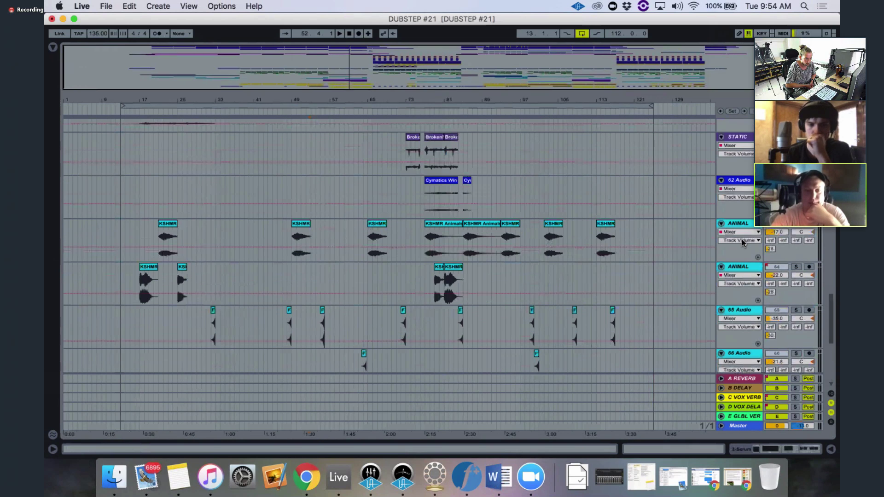
scroll(742, 243, up, 15)
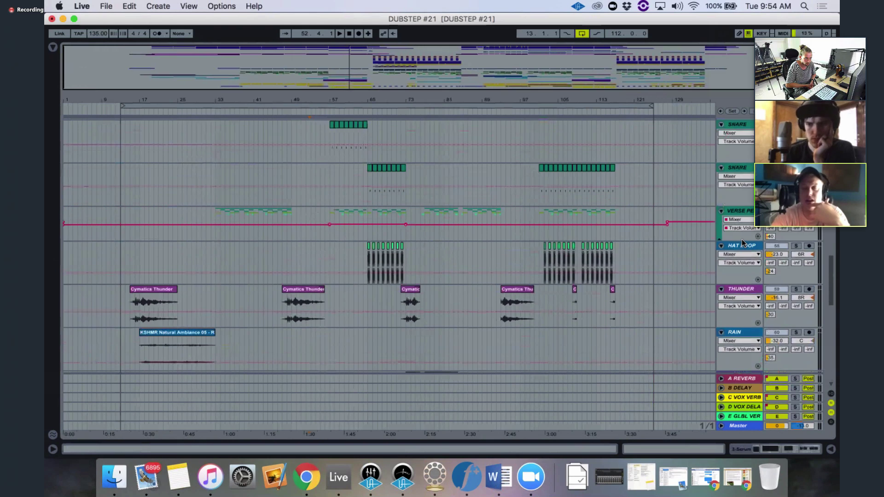
scroll(742, 238, up, 8)
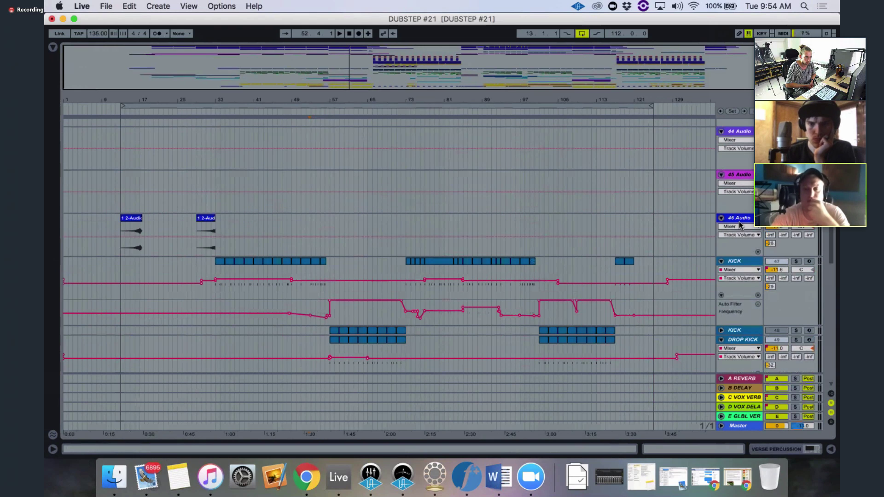
click(739, 222)
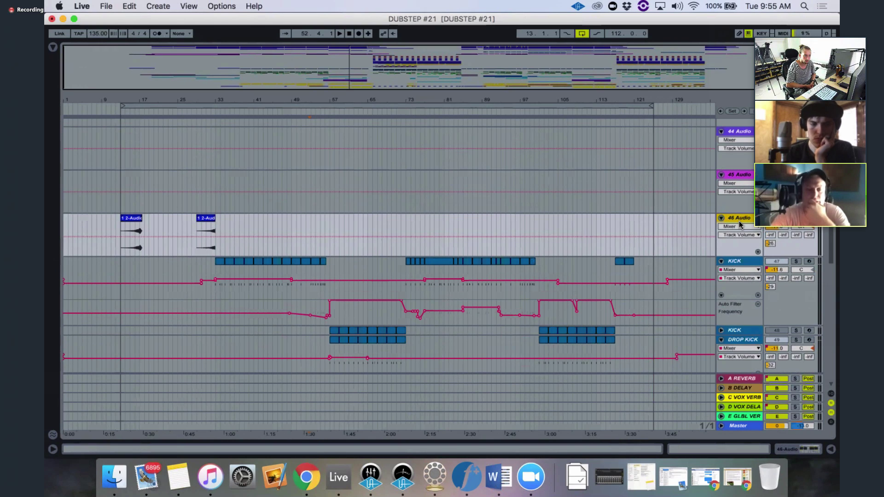
scroll(739, 221, up, 5)
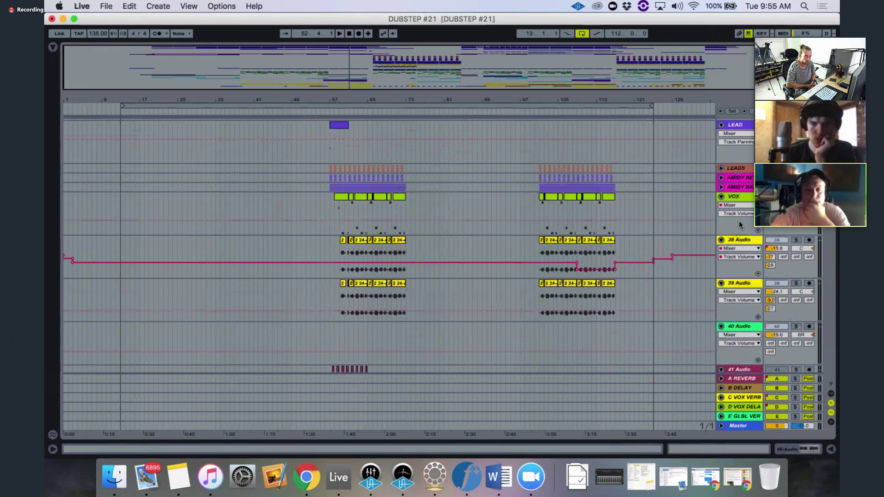
- Fold the DIST VOX group in the arrangement and select the REV track below it
scroll(739, 221, up, 1)
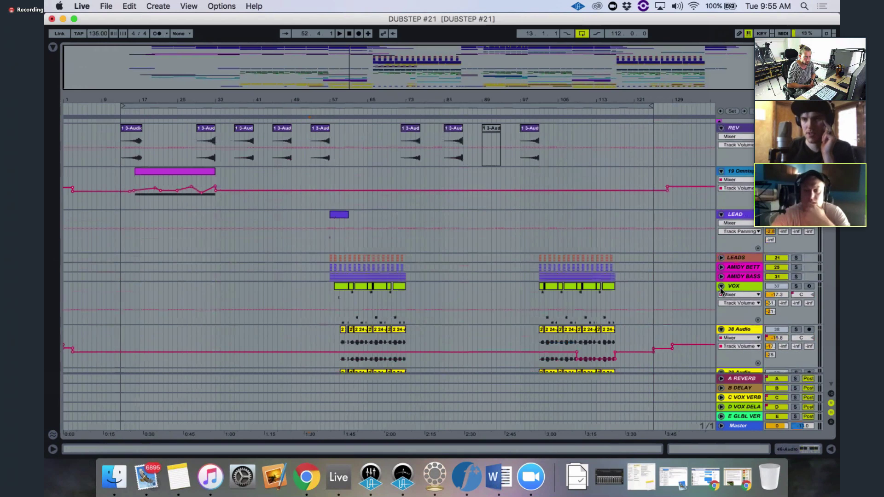
scroll(721, 297, up, 4)
scroll(721, 285, up, 3)
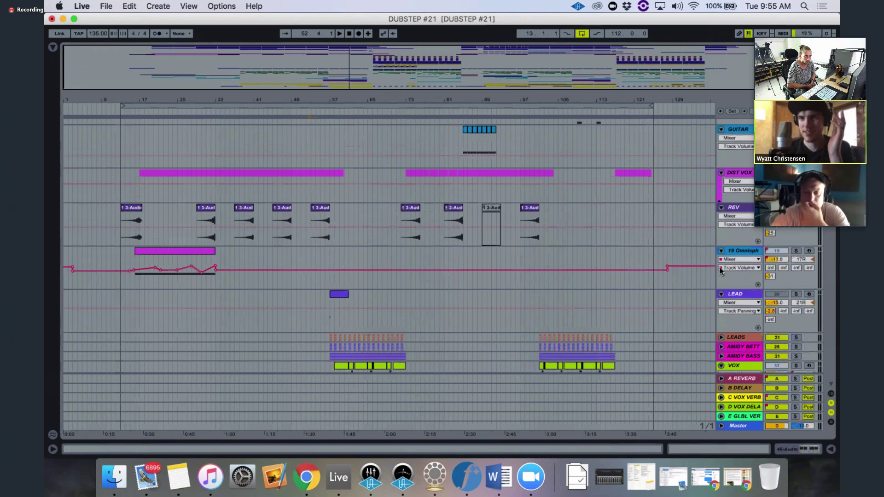
scroll(722, 267, up, 1)
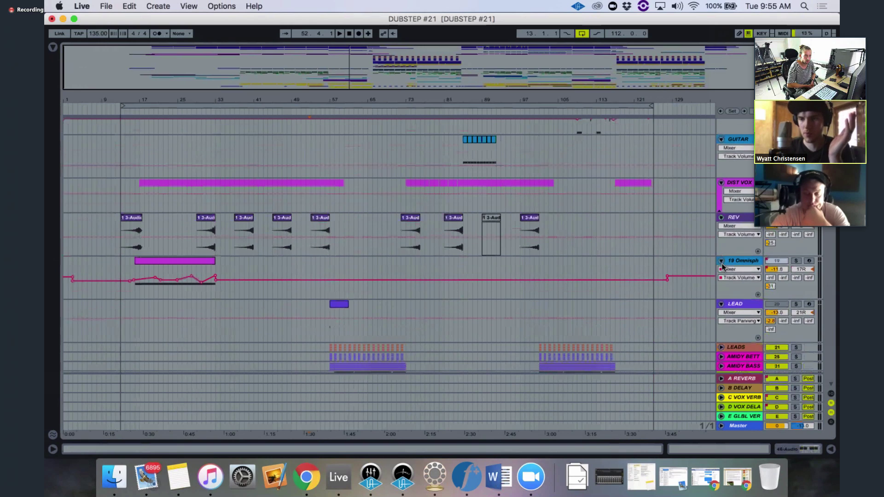
scroll(722, 267, up, 3)
scroll(722, 268, up, 1)
click(721, 264)
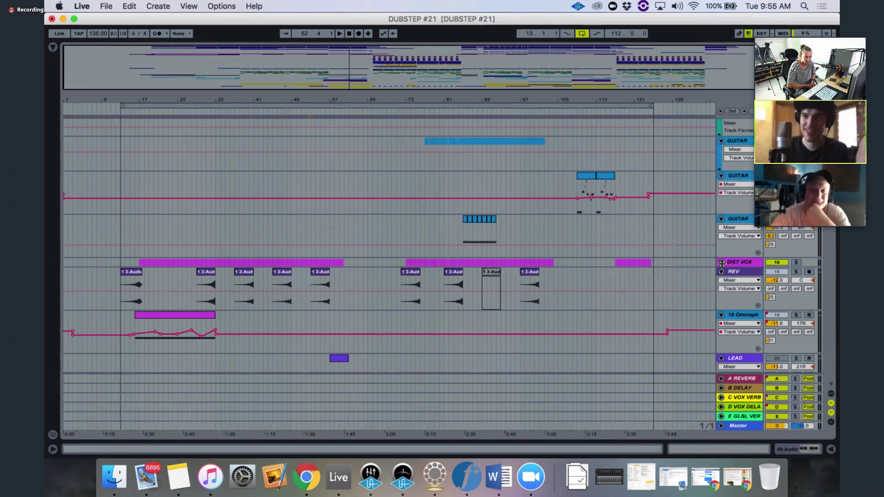
click(747, 275)
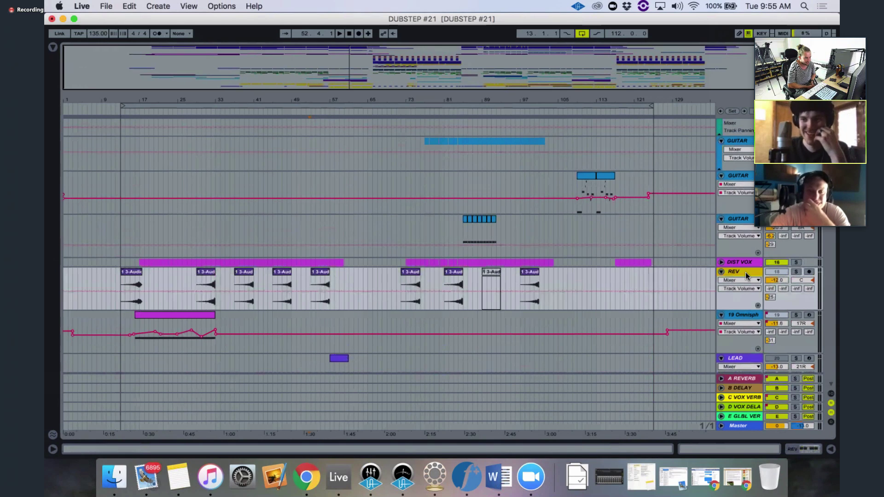
- Fold the VERSE group at the start of the track list
scroll(729, 133, up, 5)
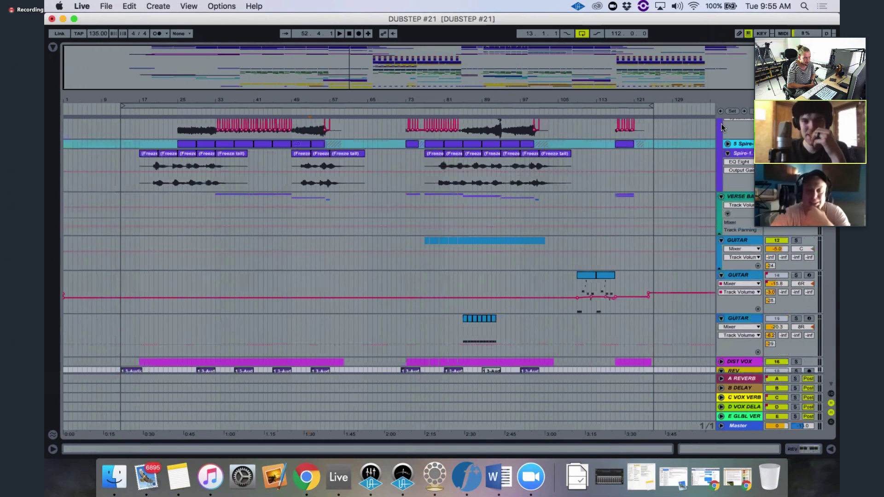
scroll(740, 131, up, 7)
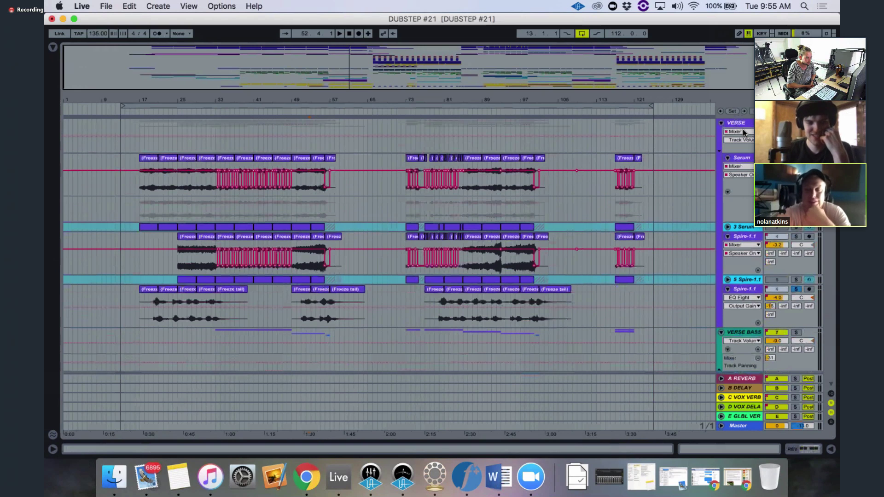
key(Left)
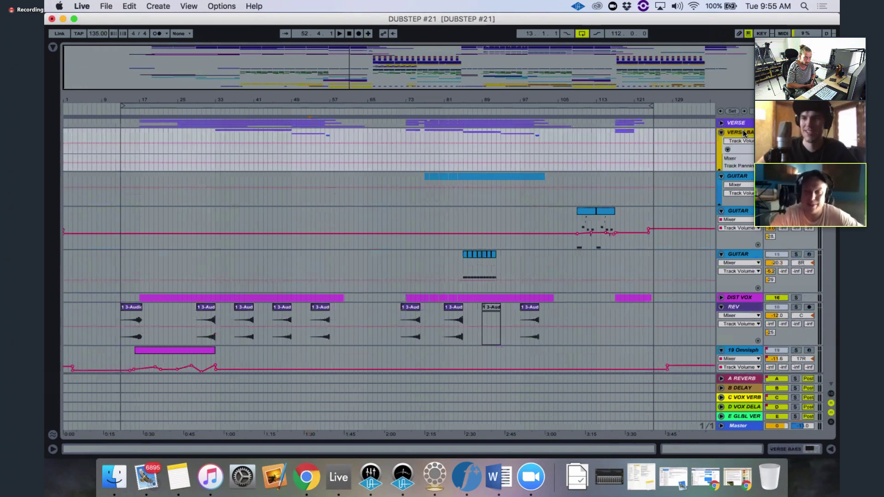
- Place the insert marker at bar 85 on the middle GUITAR track and look over the drum, effects and vocal tracks below
click(743, 212)
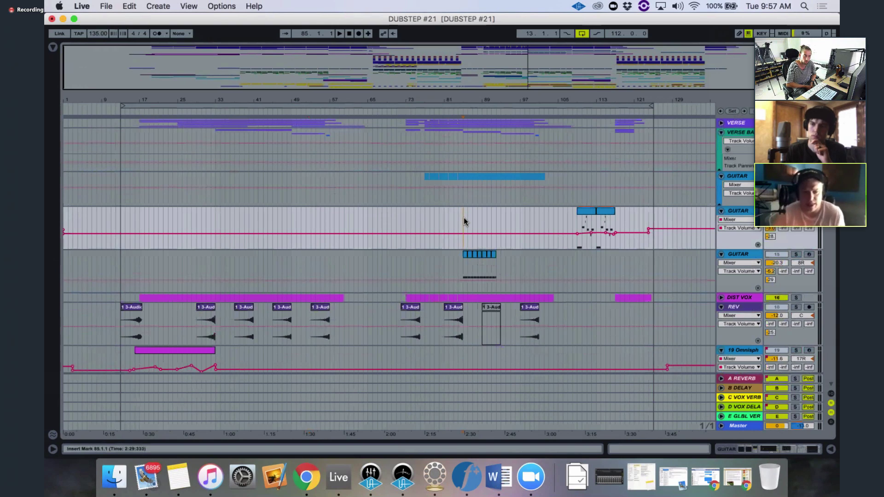
scroll(463, 217, down, 10)
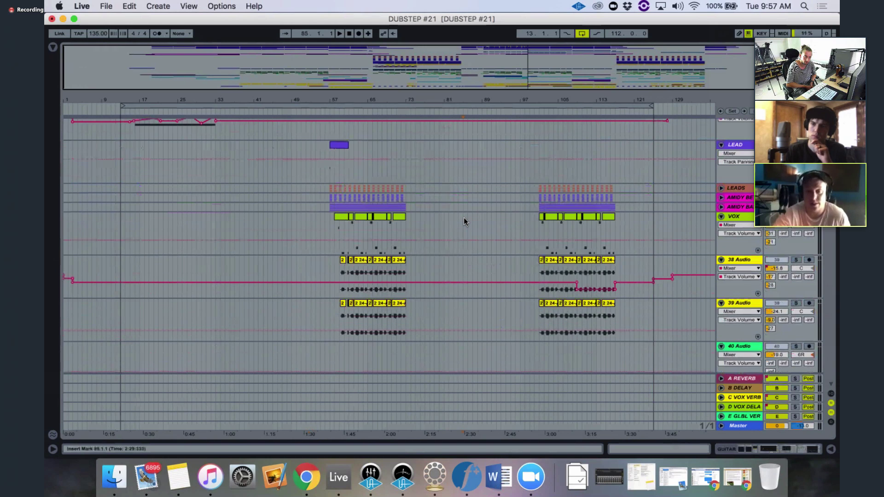
scroll(464, 218, down, 1)
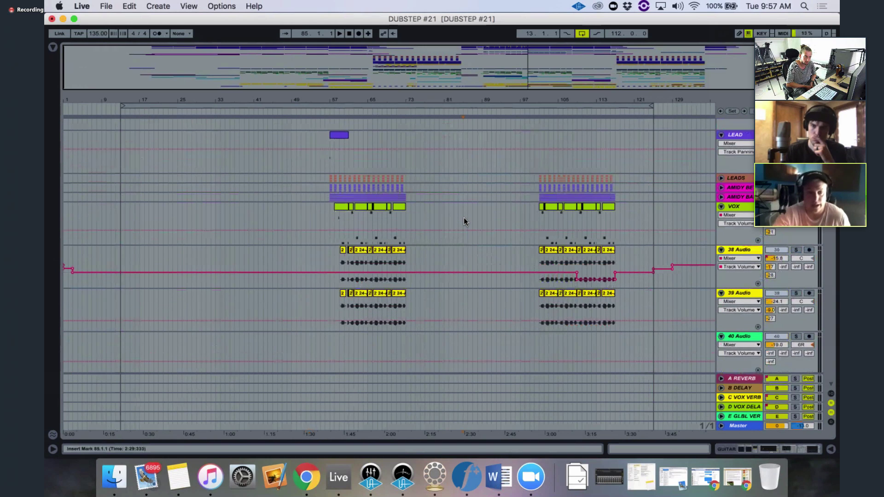
scroll(463, 222, down, 10)
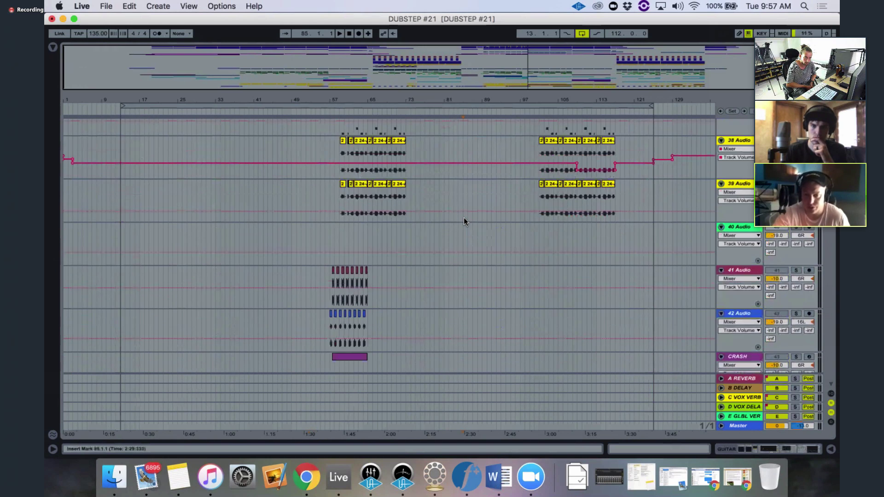
scroll(464, 218, down, 20)
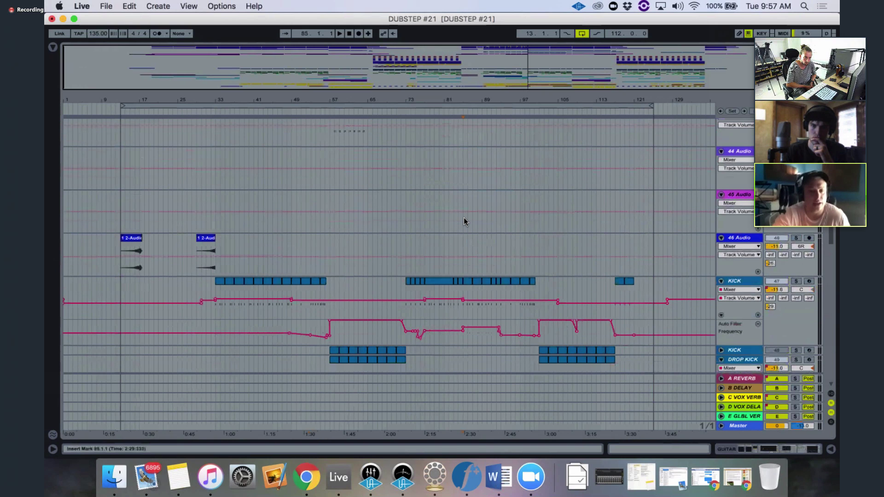
scroll(464, 218, down, 15)
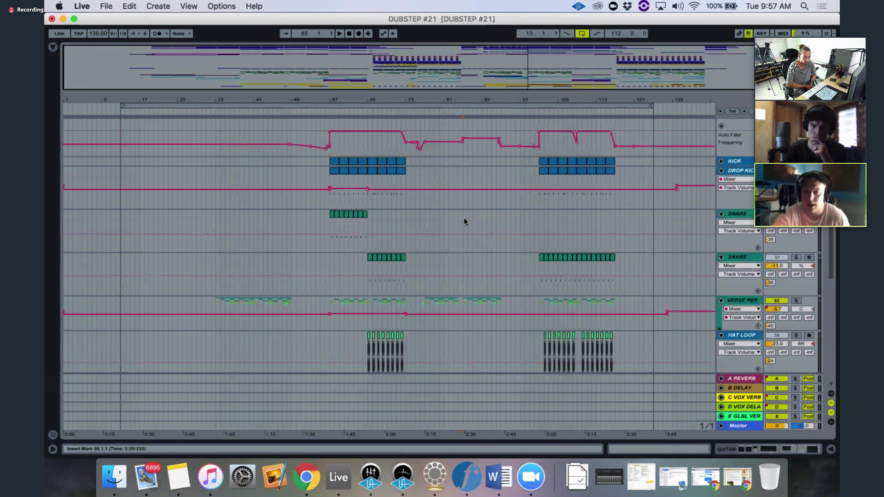
scroll(464, 222, down, 14)
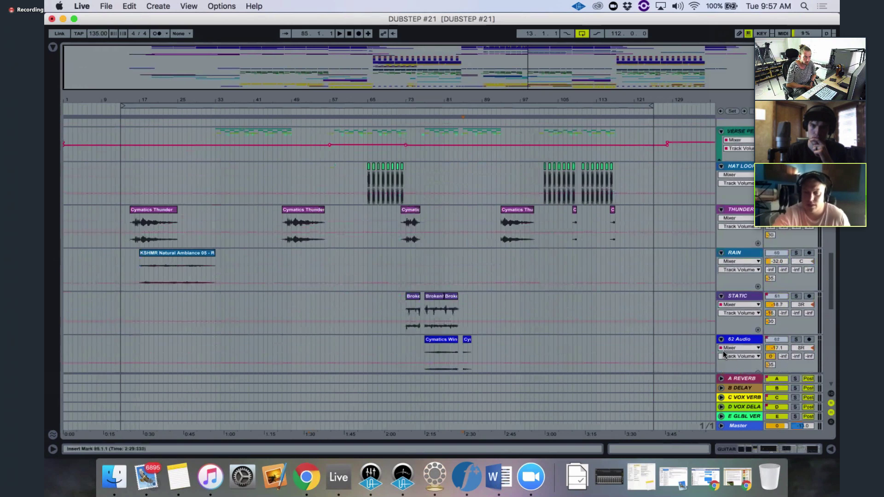
scroll(557, 205, down, 20)
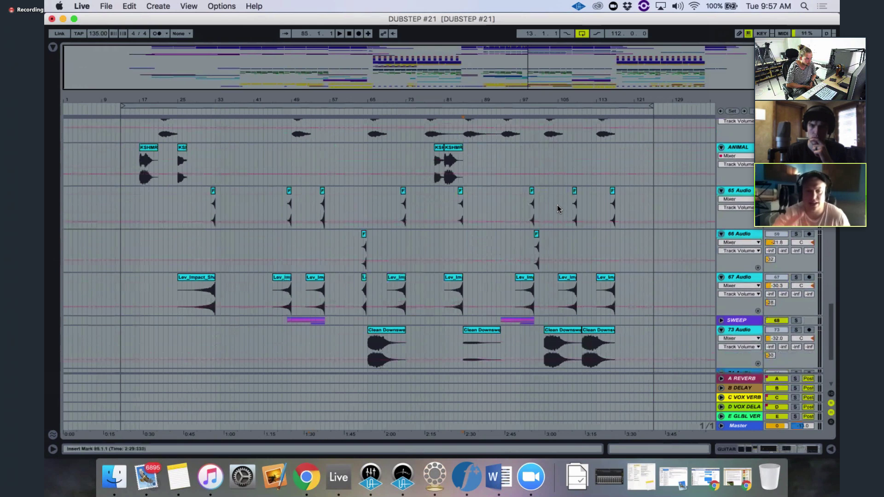
scroll(557, 209, down, 3)
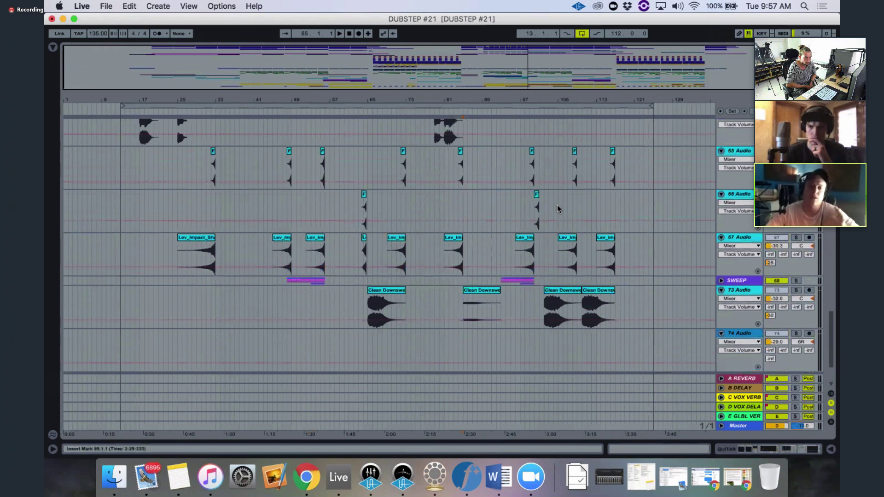
scroll(557, 209, down, 10)
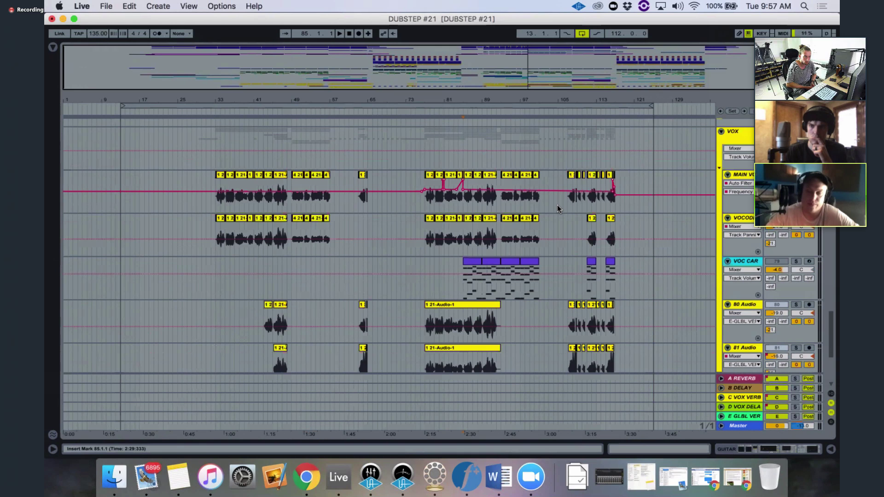
- Check the MAIN VOX track's device chain, hide it again, and fold and unfold the VOX group
double_click(751, 179)
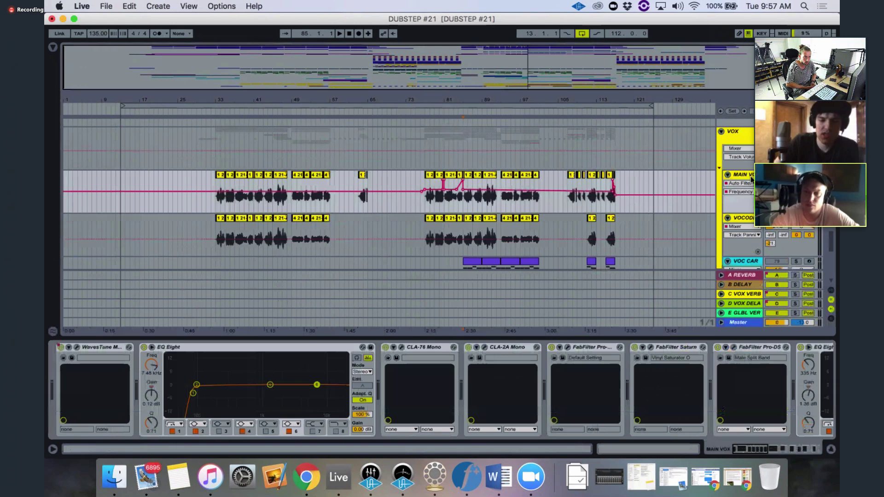
click(830, 449)
click(722, 131)
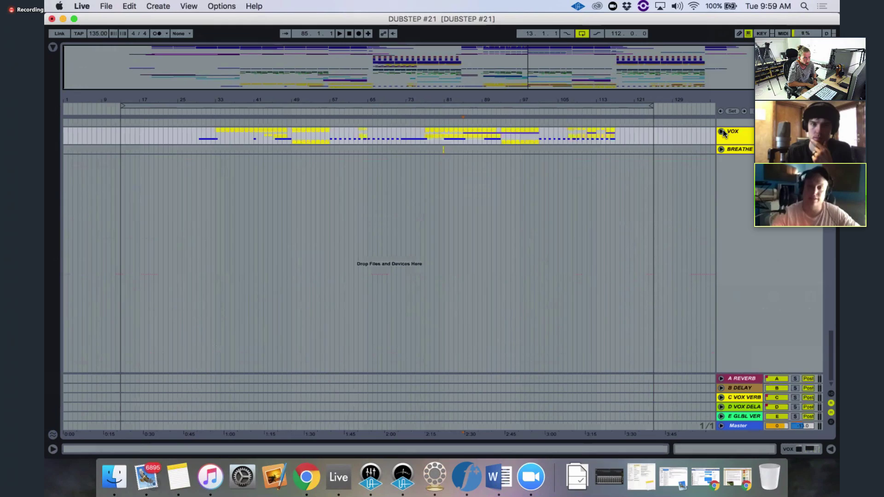
click(722, 133)
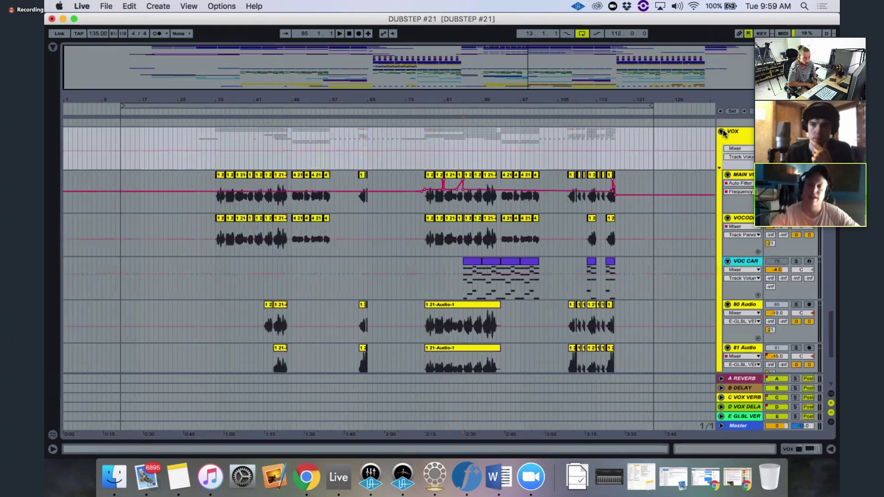
- Set the insert marker to bar 33 on MAIN VOX, show its devices, and examine WavesTune and EQ Eight's low-cut band
click(215, 208)
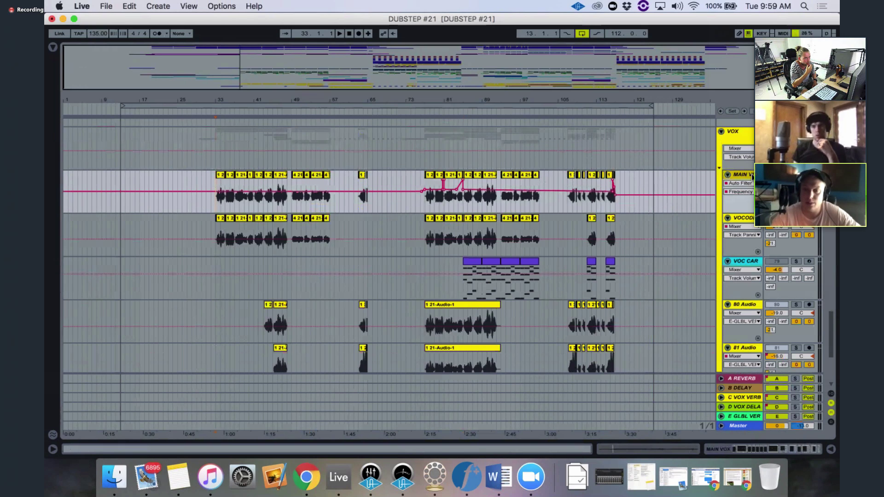
key(shift+Tab)
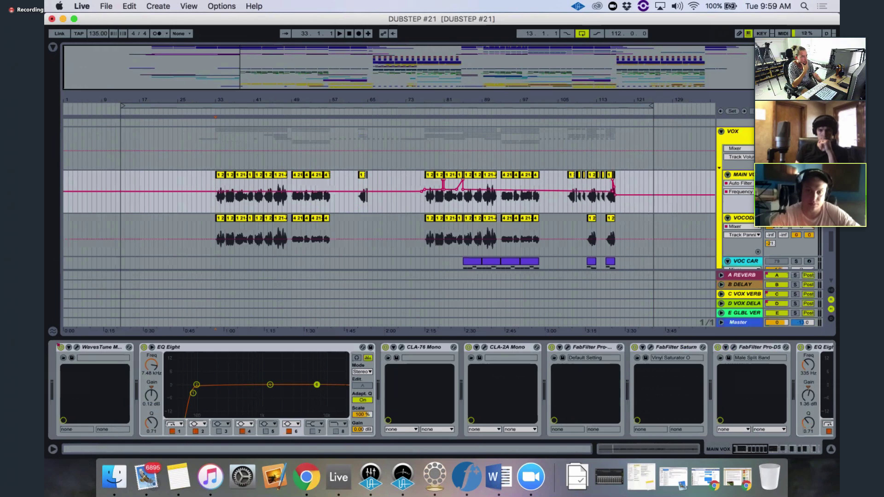
click(100, 347)
click(242, 348)
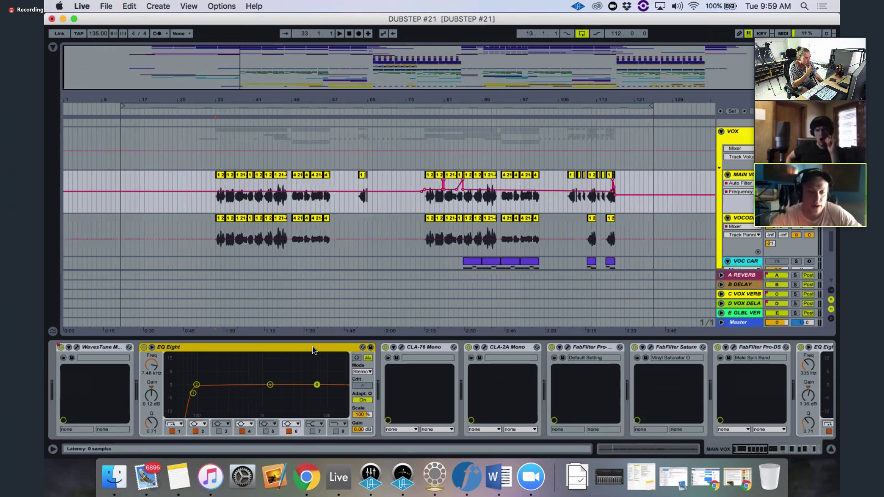
click(193, 393)
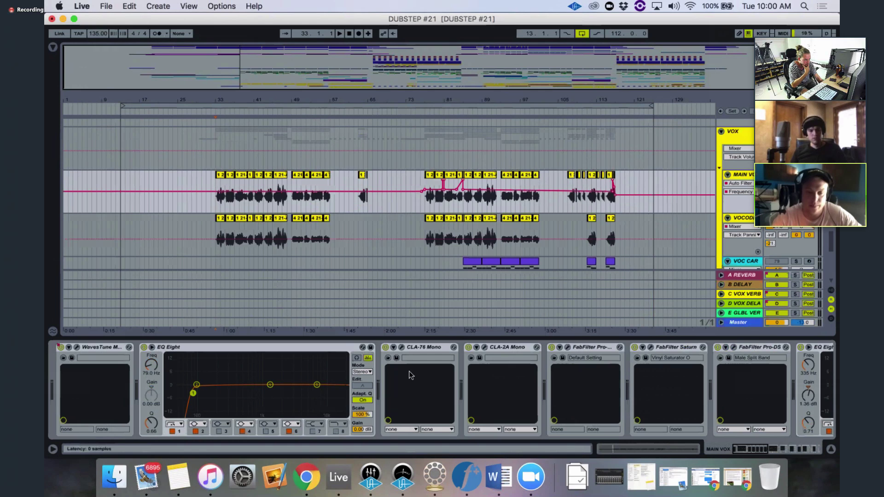
- Open the CLA-76 Mono compressor on MAIN VOX, check it during playback from bar 33, and close its window
click(414, 349)
click(401, 348)
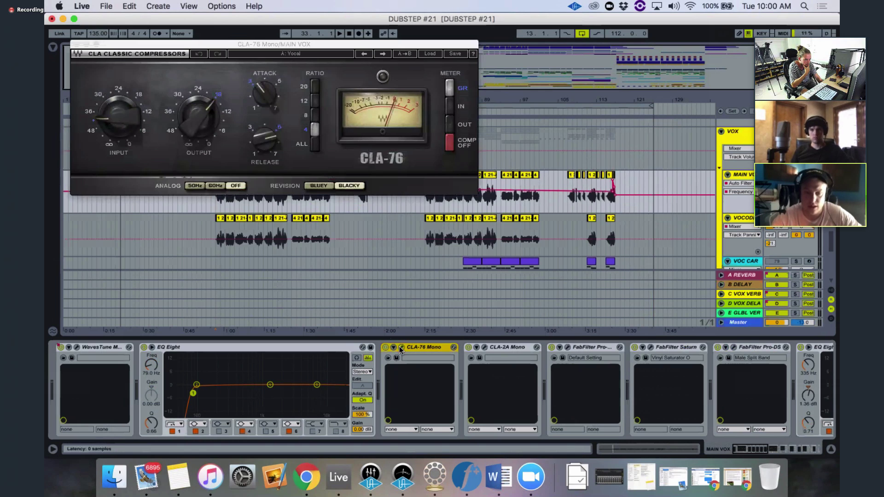
click(216, 210)
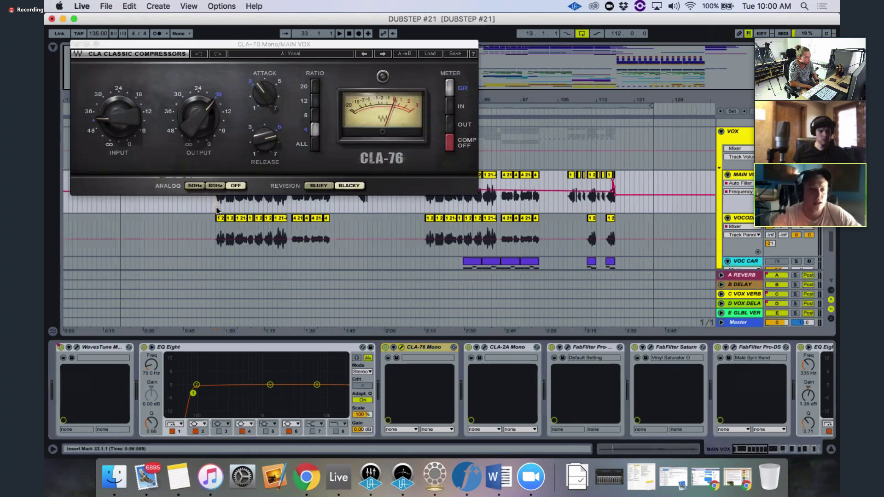
key(space)
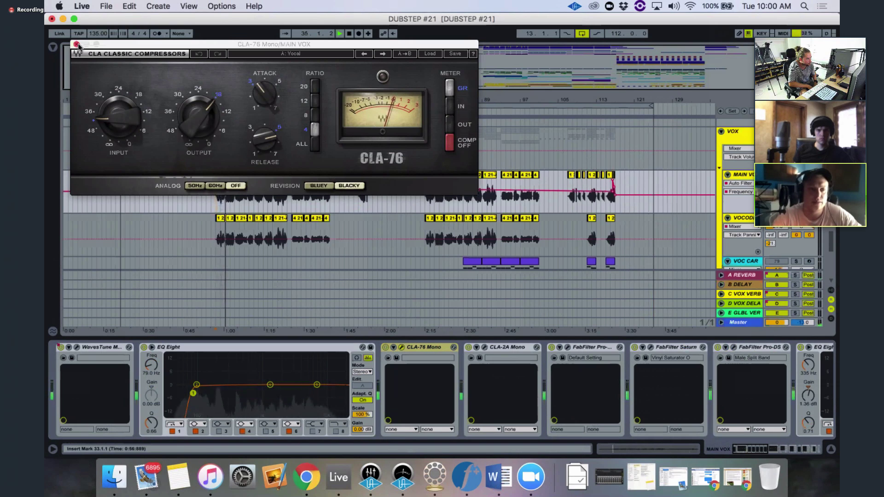
drag(79, 46, 246, 103)
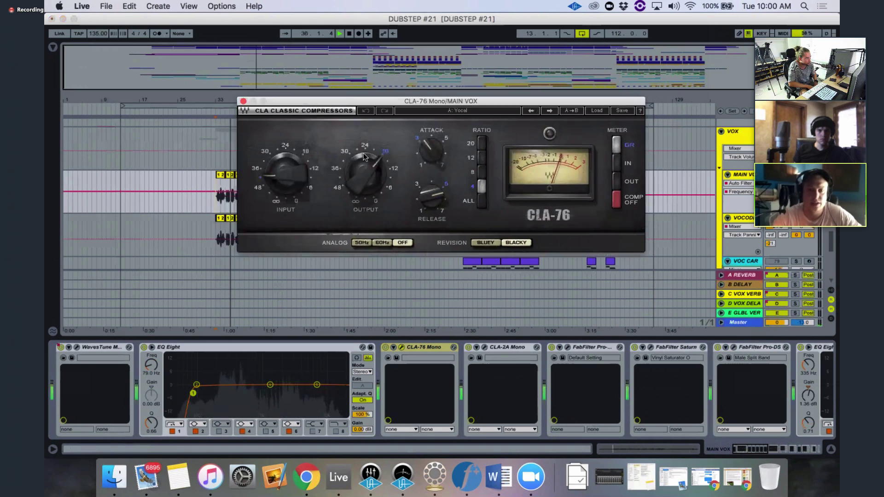
drag(325, 104, 394, 196)
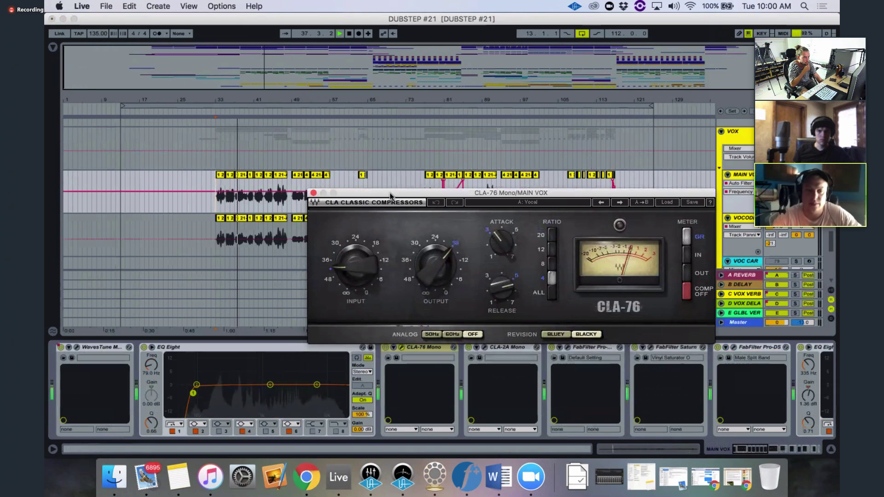
click(313, 193)
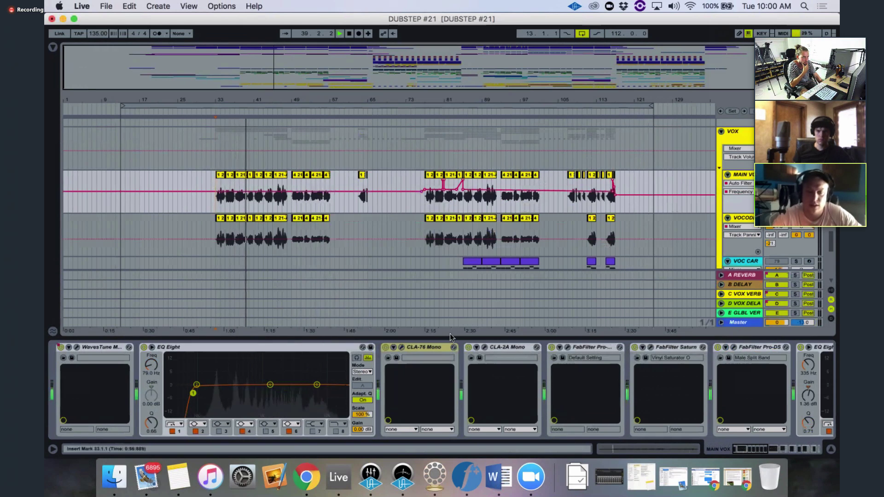
- View the CLA-2A Mono compressor settings on MAIN VOX during playback, close the window, and stop playback
click(483, 348)
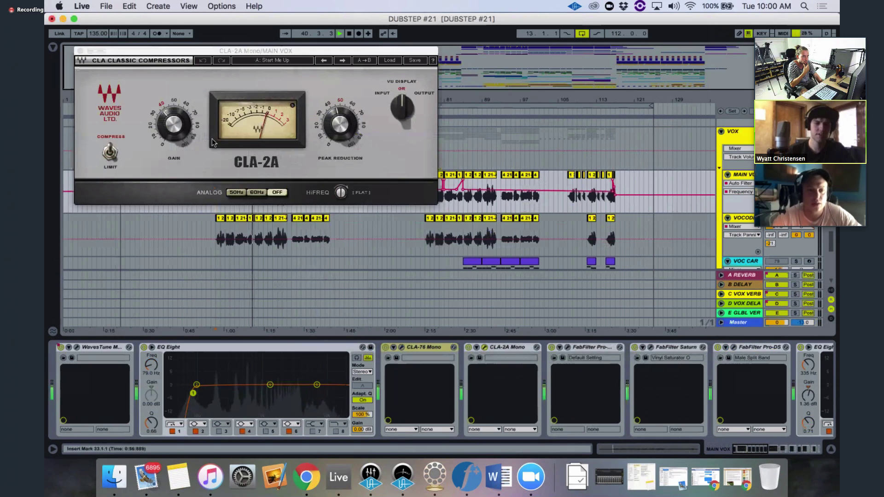
click(81, 50)
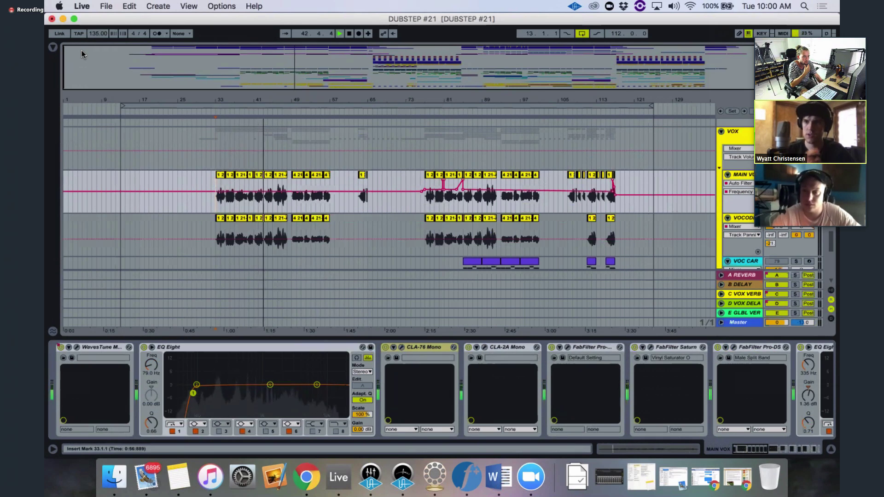
key(space)
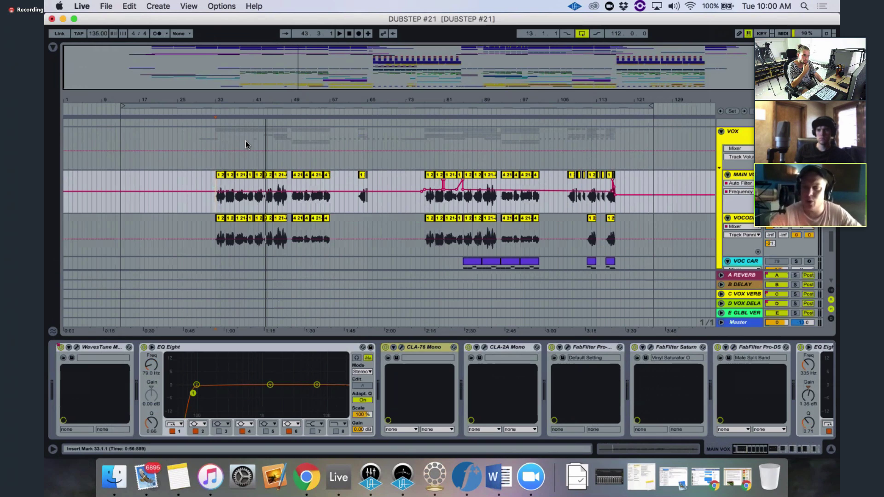
- View the FabFilter Pro-Q 2 and FabFilter Saturn settings on MAIN VOX, closing each plug-in window after inspection
click(568, 349)
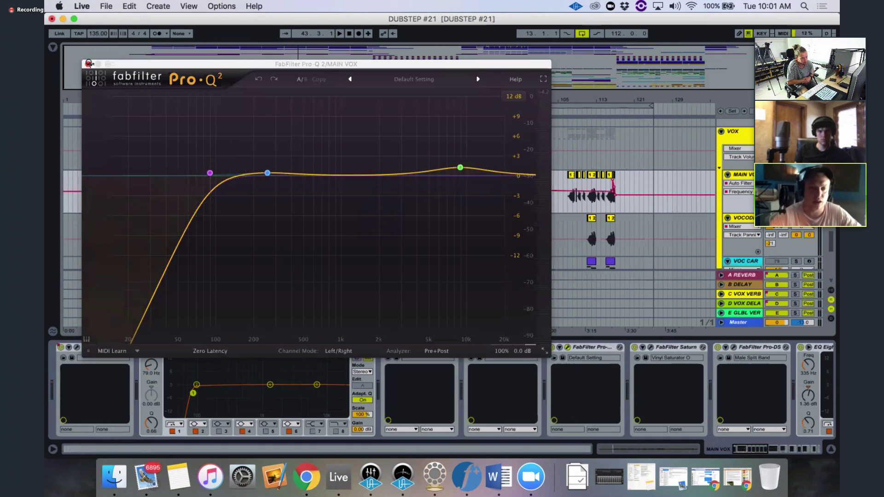
click(88, 63)
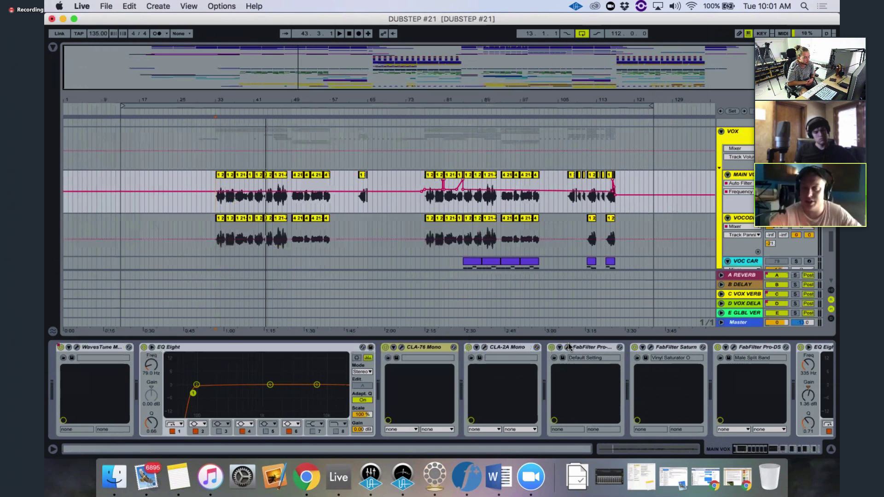
scroll(574, 383, right, 10)
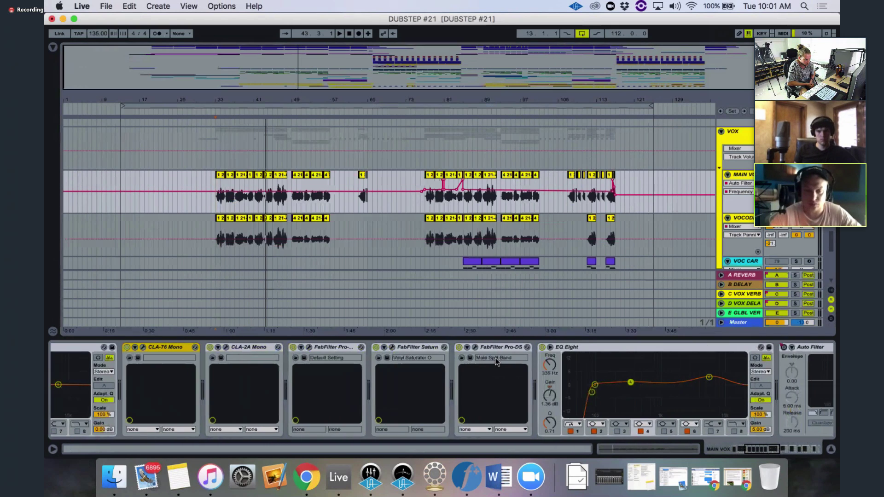
click(392, 349)
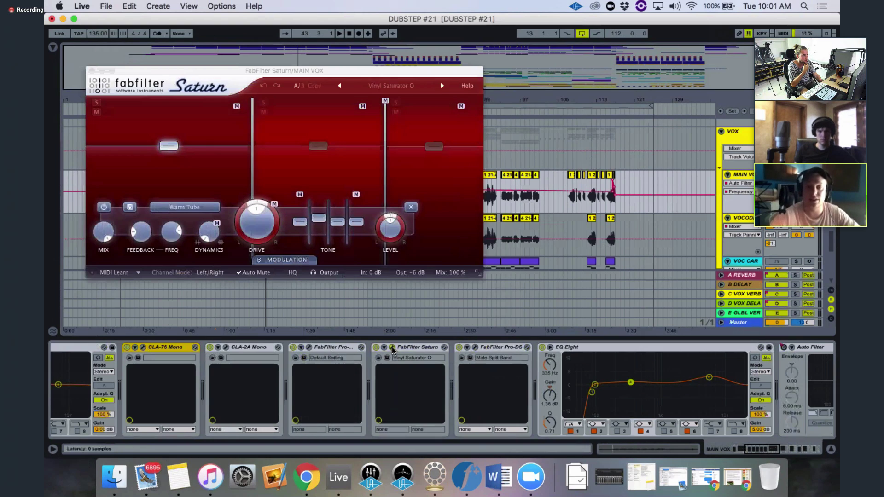
click(353, 72)
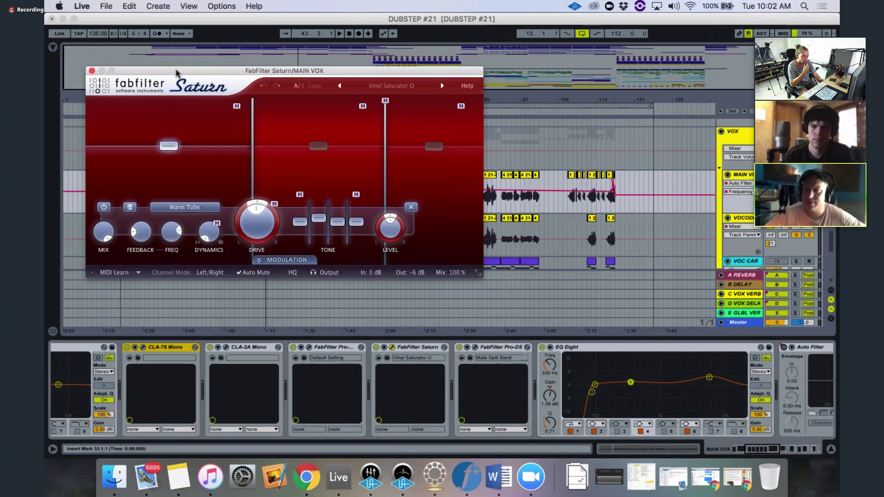
click(92, 71)
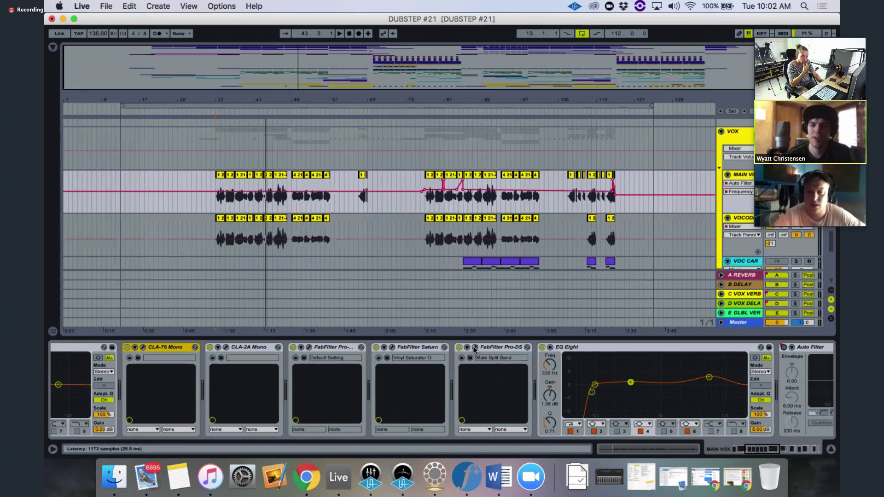
- Play MAIN VOX from bar 33 with FabFilter Saturn bypassed and again with it enabled to compare the saturation
click(216, 206)
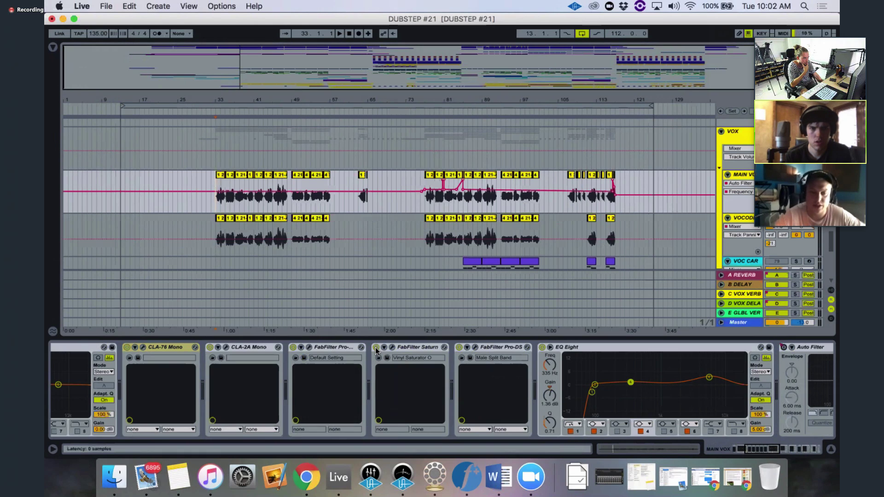
click(376, 349)
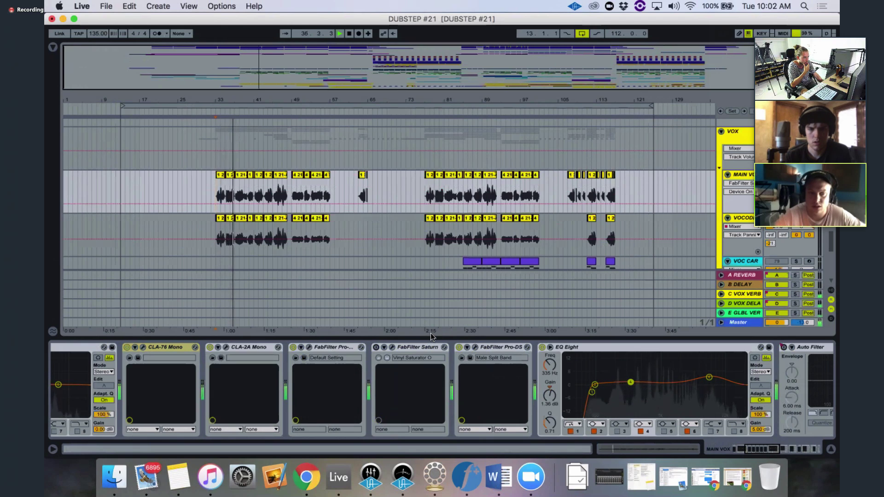
key(space)
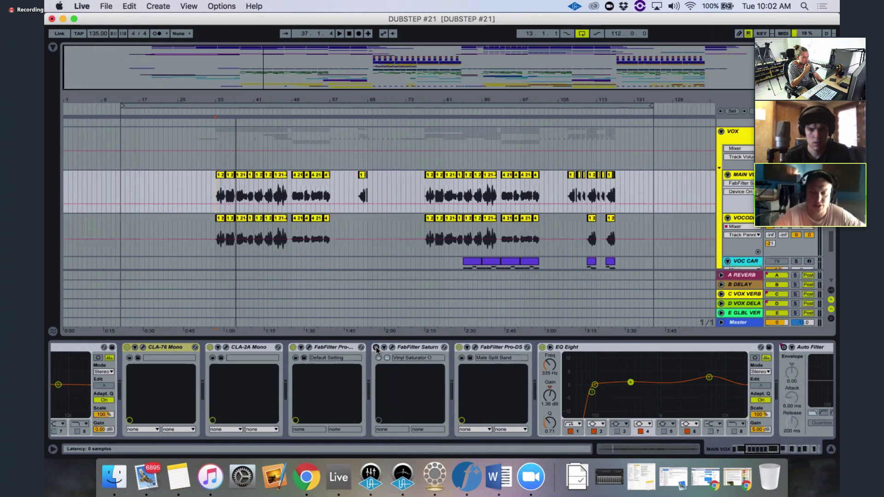
click(376, 348)
key(space)
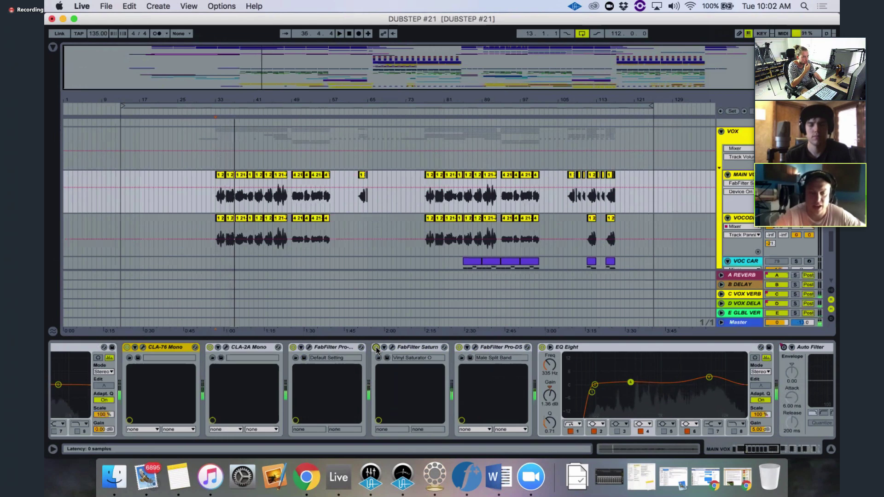
key(space)
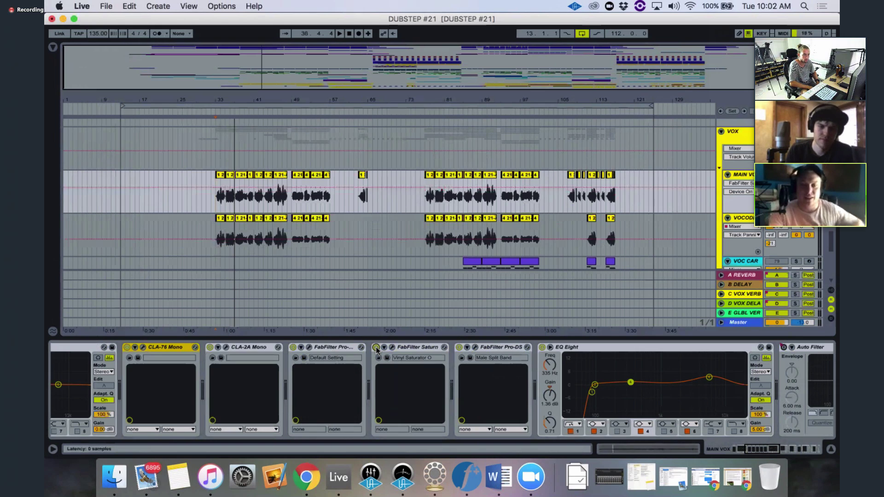
- Select the FabFilter Pro-DS on MAIN VOX and the EQ Eight that follows it to show their roles
click(490, 352)
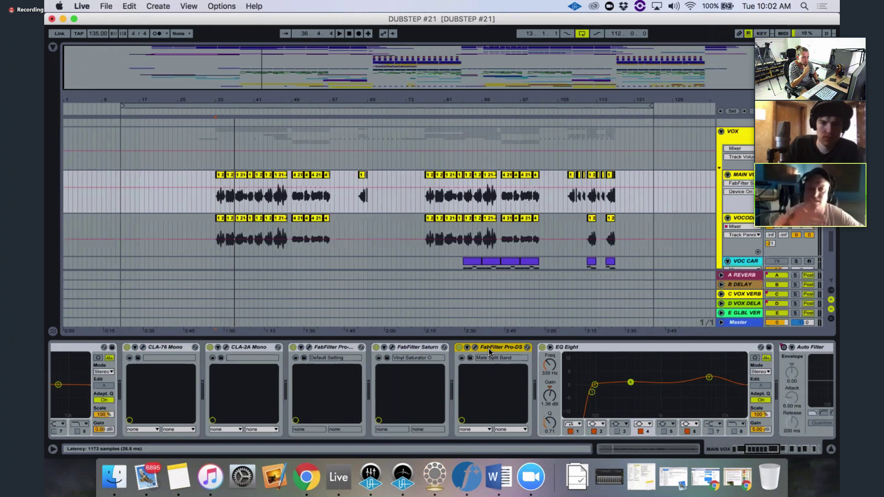
scroll(488, 349, right, 5)
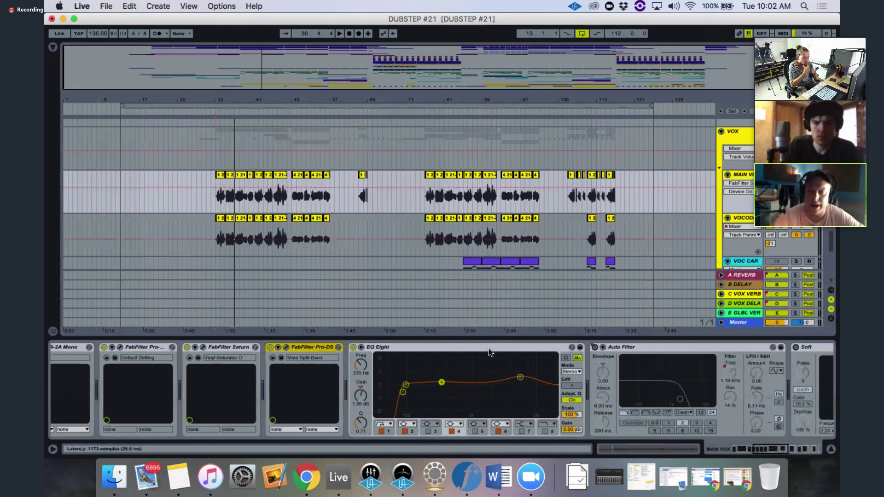
click(488, 348)
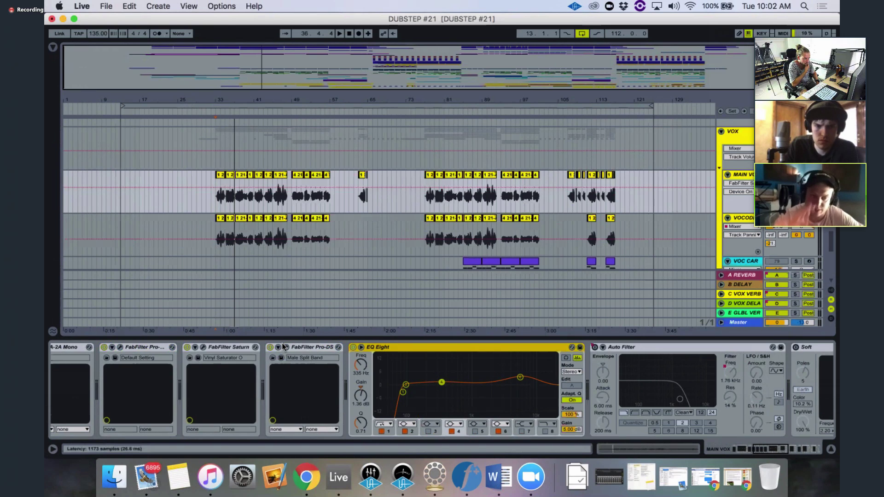
- Review the remaining MAIN VOX effects through the end of the chain, selecting the enabled Soft and Warning devices
scroll(283, 346, right, 6)
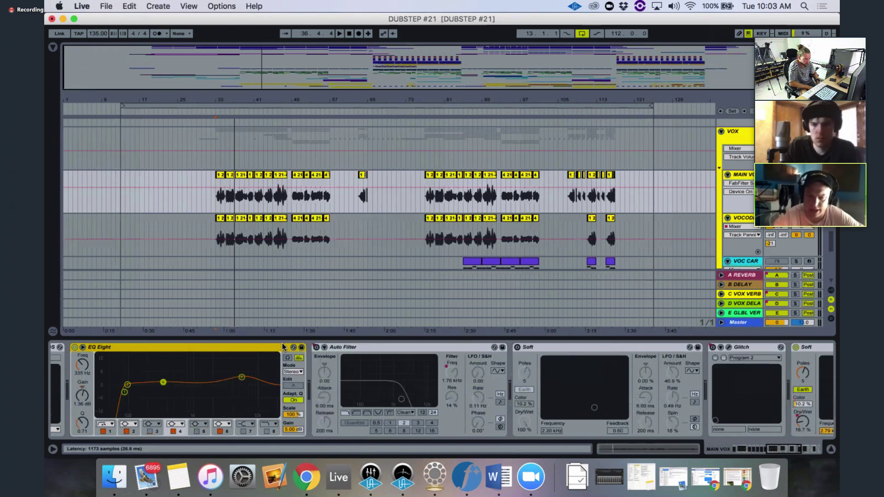
scroll(282, 346, right, 3)
scroll(282, 346, right, 1)
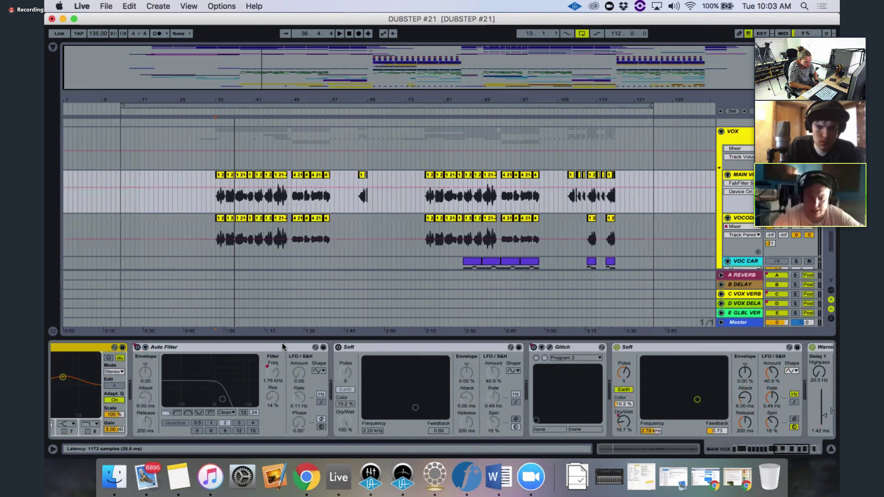
scroll(282, 345, right, 5)
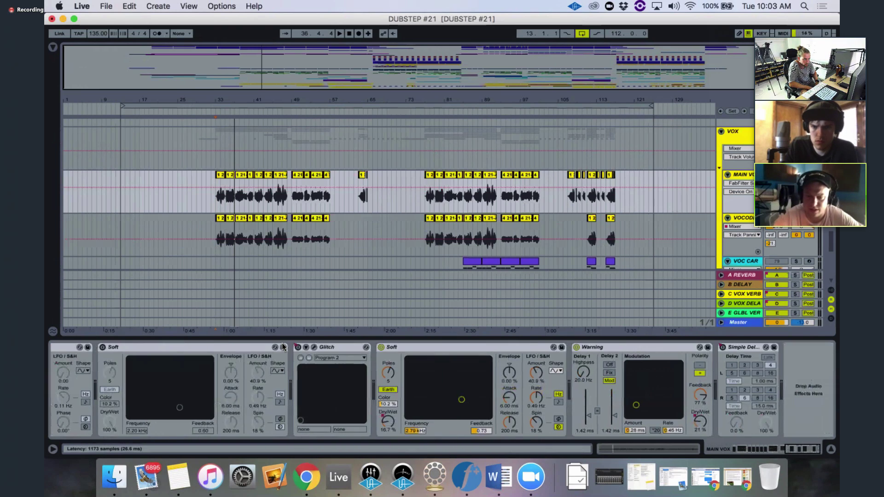
click(438, 346)
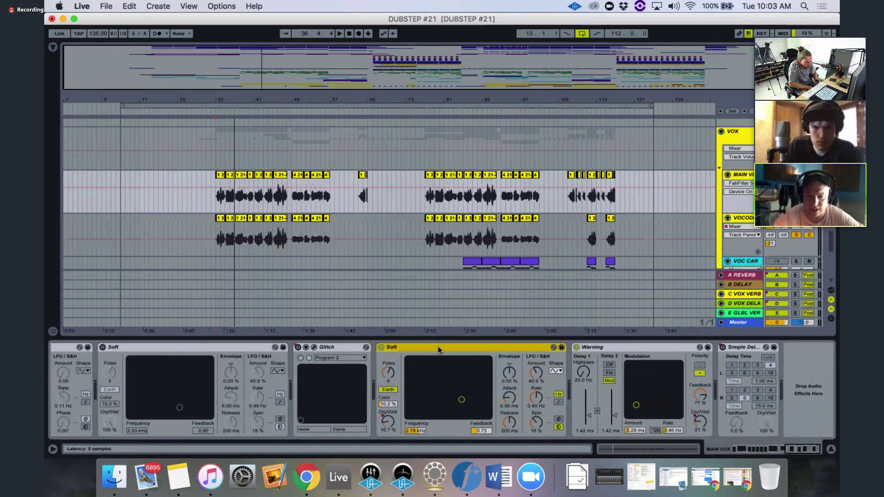
click(633, 352)
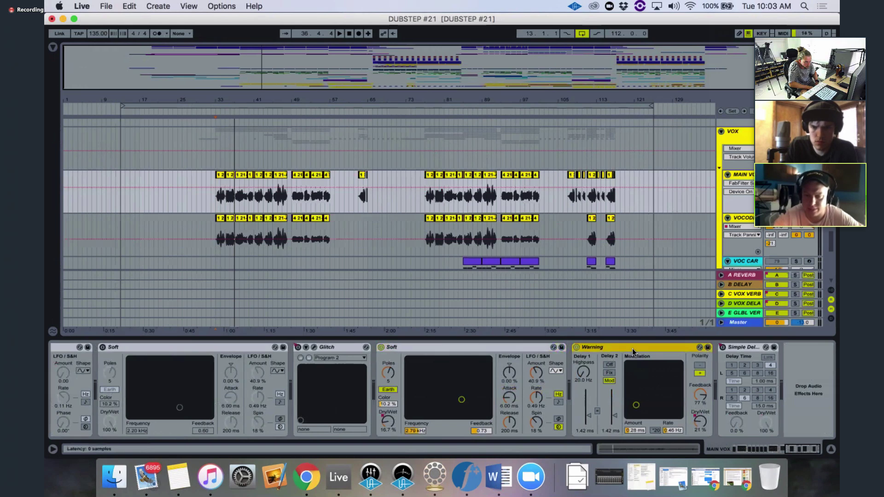
click(470, 348)
click(750, 176)
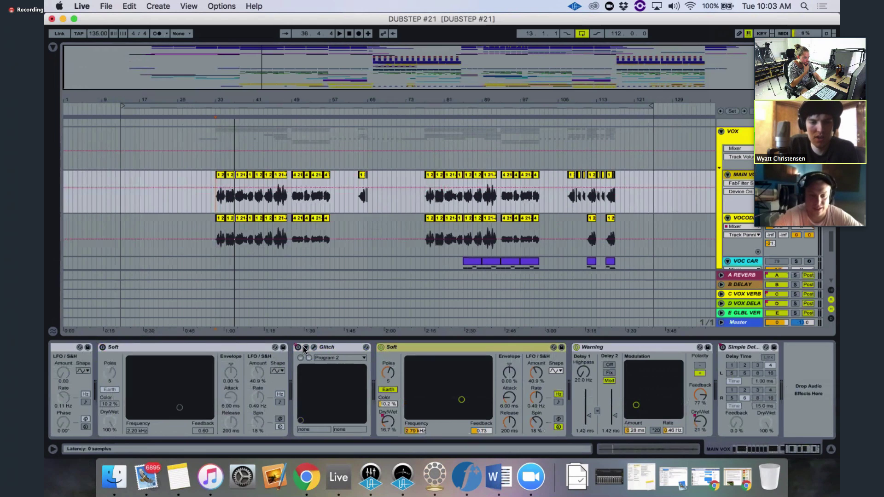
- Show the Glitch device's on/off automation on MAIN VOX and play the automated clip from bar 63
right_click(300, 350)
click(370, 229)
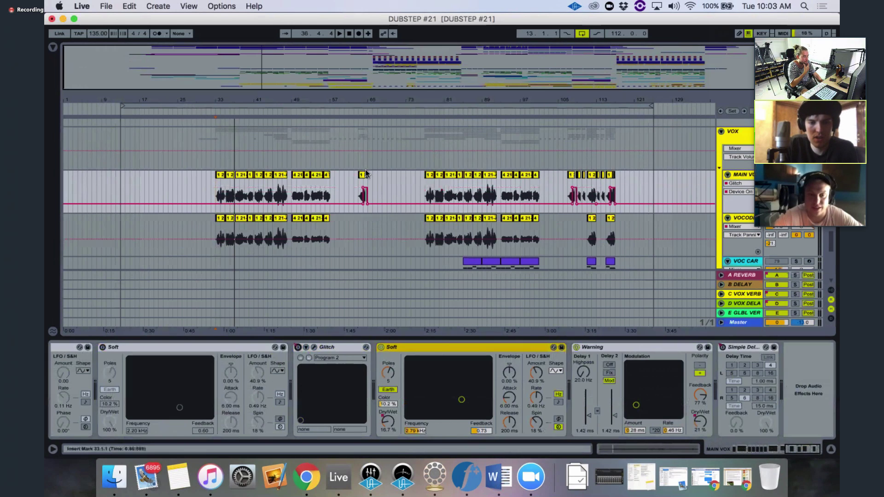
click(360, 186)
key(space)
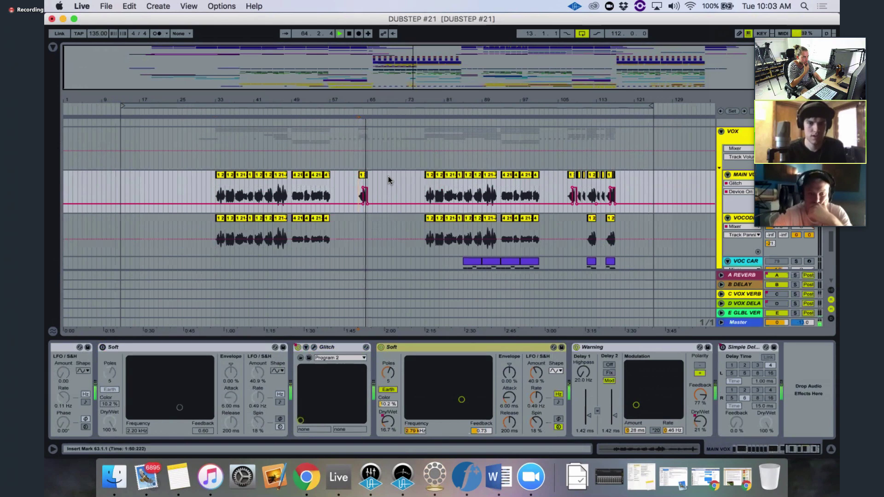
key(space)
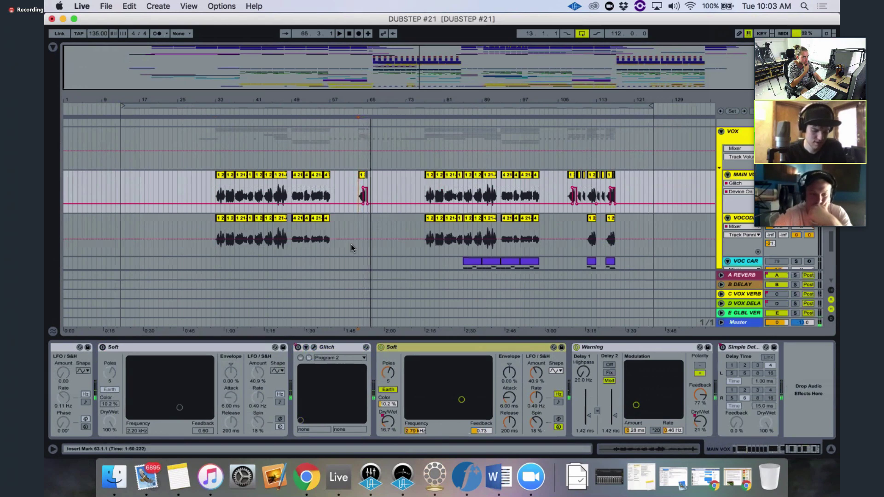
- Open Glitch on MAIN VOX, view its Tape Stop effect settings, and close the plug-in window
click(314, 347)
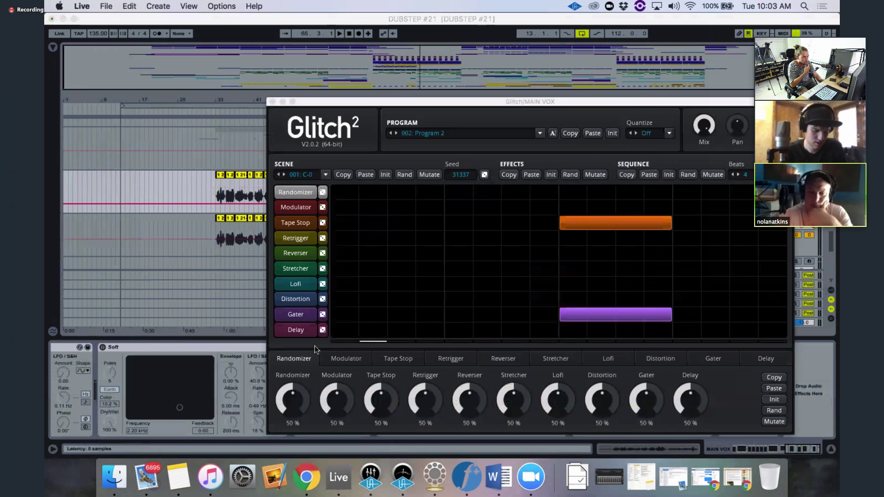
click(302, 223)
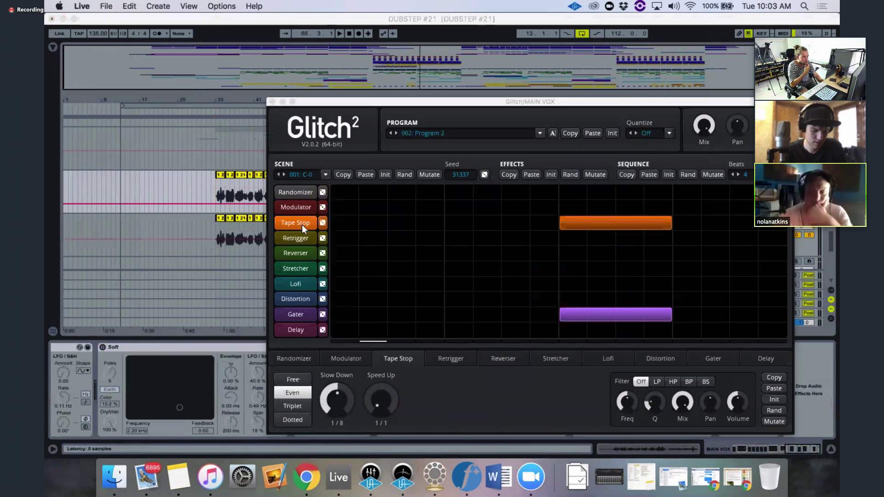
click(273, 103)
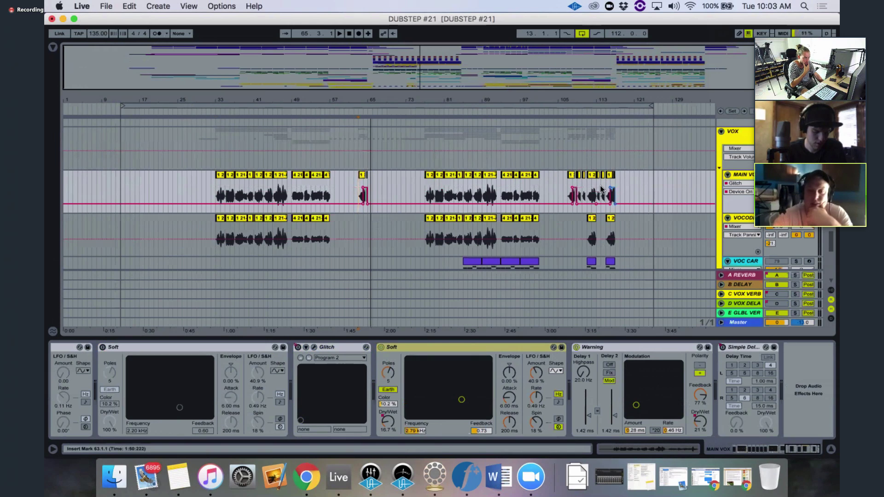
- Select the last MAIN VOX clip, near bar 116, and play it to hear the automated Glitch effect
click(609, 176)
key(space)
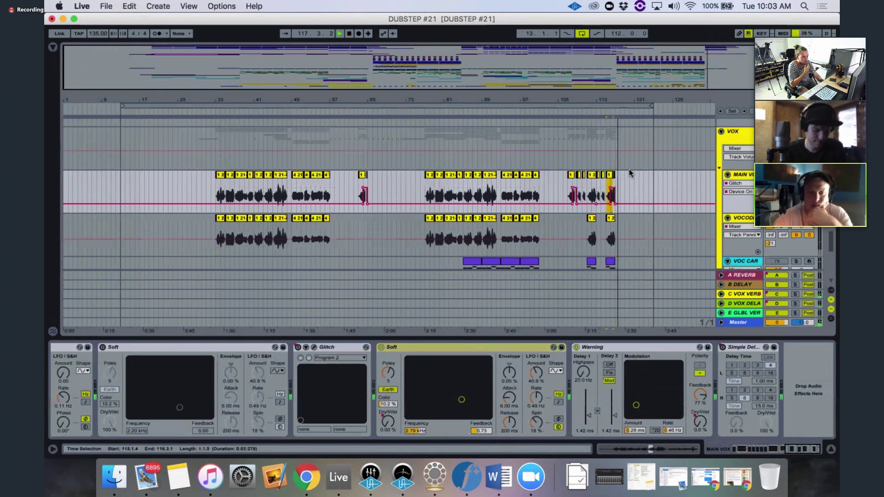
key(space)
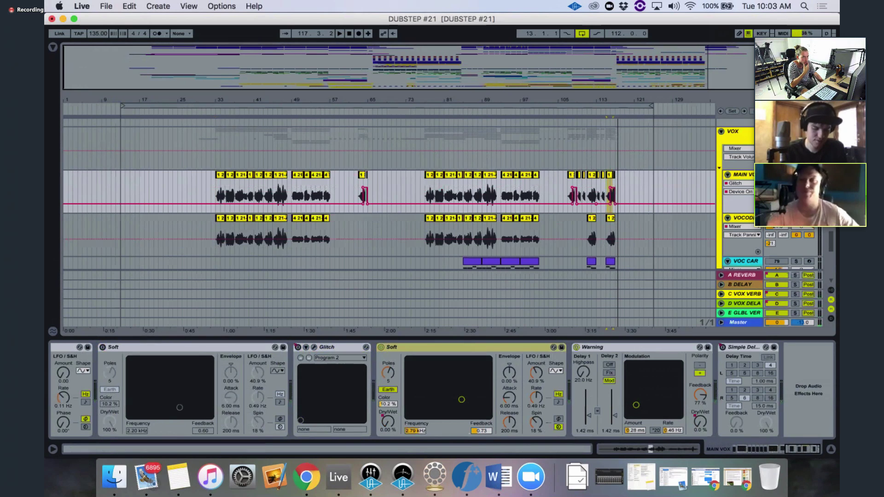
- Set the insert marker to bar 85 on VOCODER and on VOC CARRIER to show each track's devices
scroll(389, 193, down, 2)
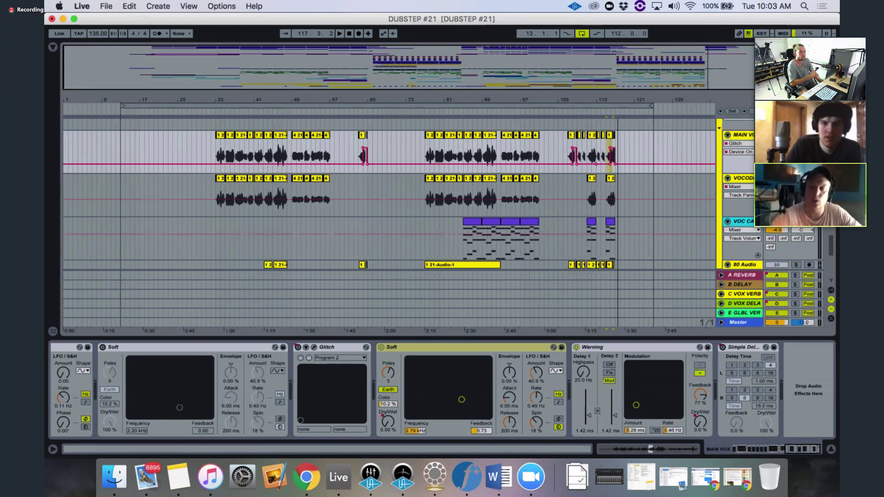
click(462, 205)
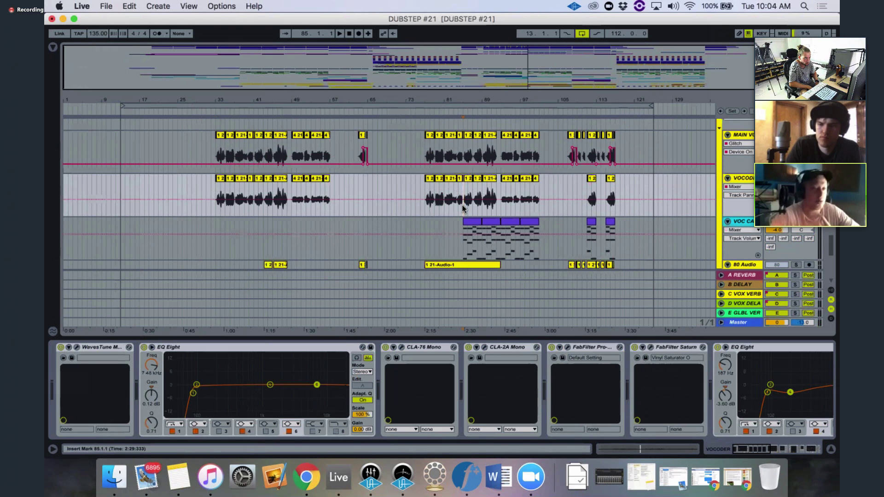
click(462, 246)
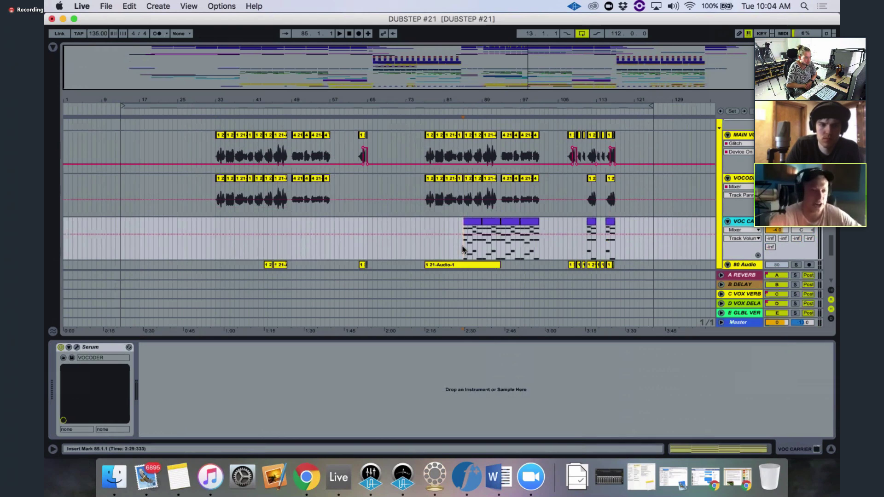
- Play the vocoder section from bar 85, stop playback, and bring the 80 Audio and 81 Audio tracks into view
key(space)
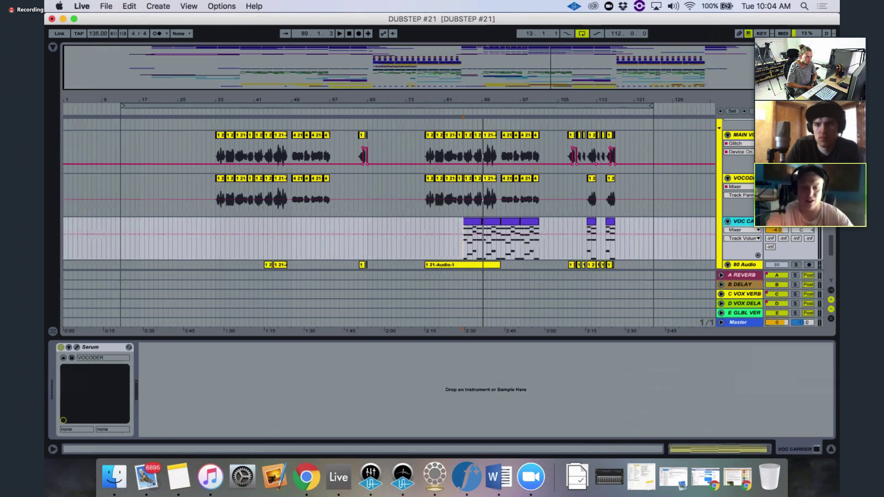
key(space)
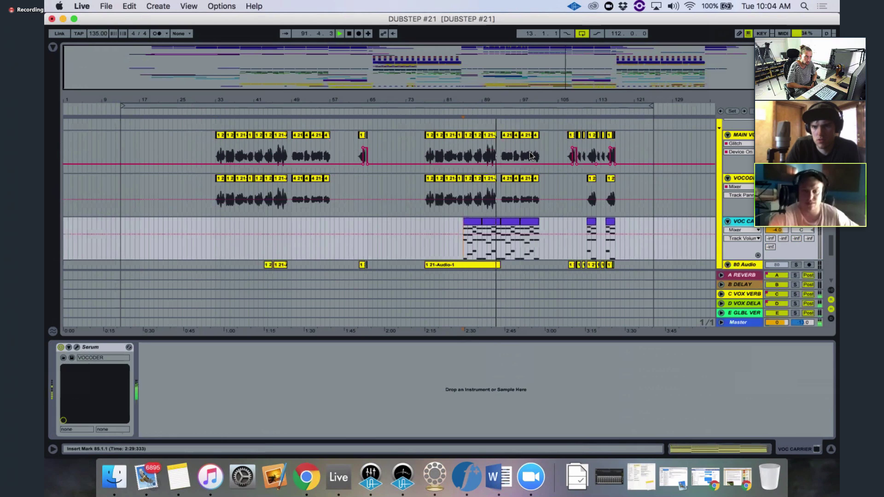
key(space)
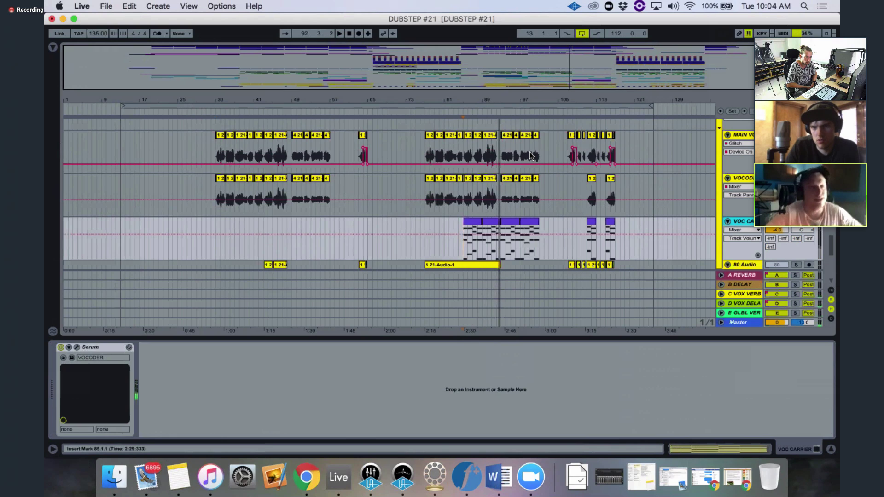
scroll(445, 177, down, 3)
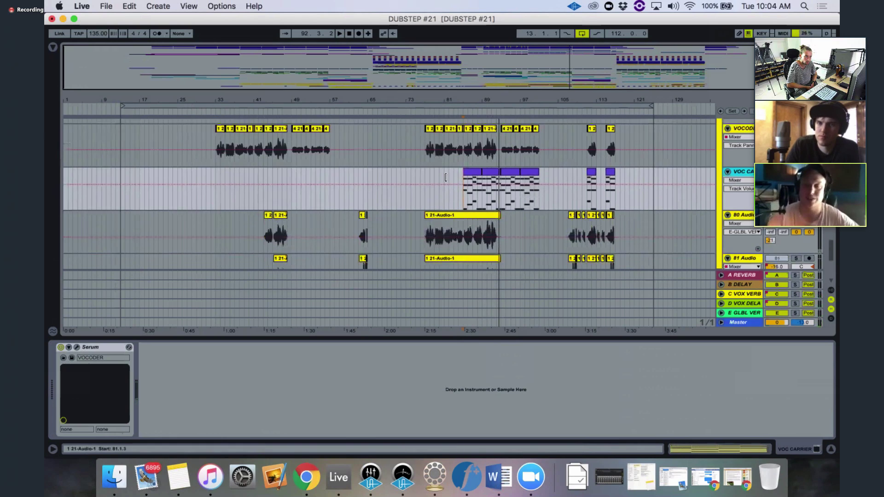
- Play the section from bar 85 twice with the 80 Audio, 81 Audio and REV tracks in view, and stop playback
scroll(445, 177, down, 5)
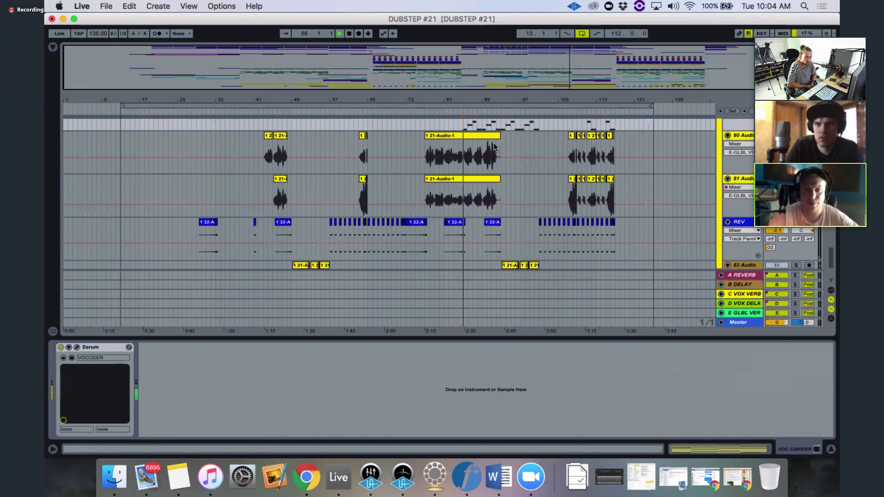
key(space)
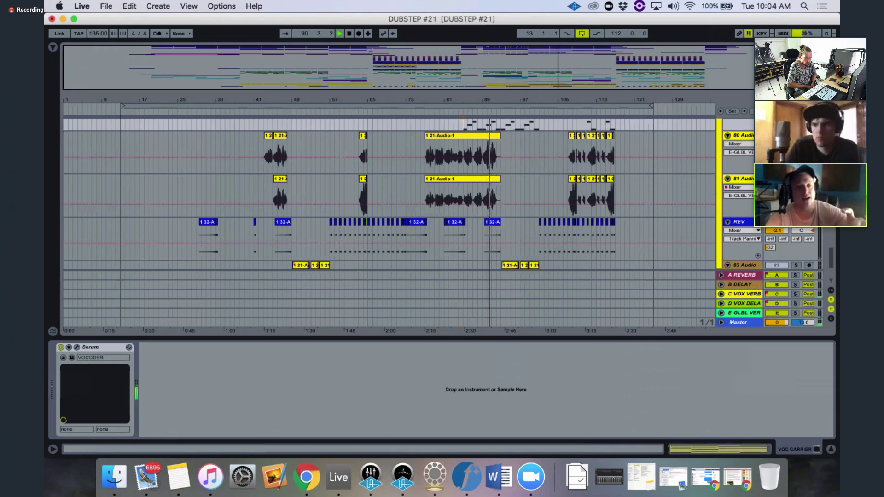
key(space)
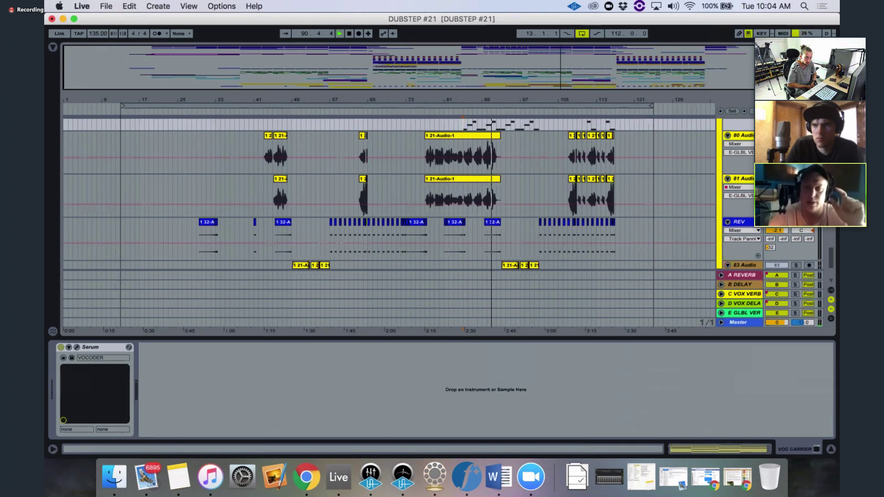
key(space)
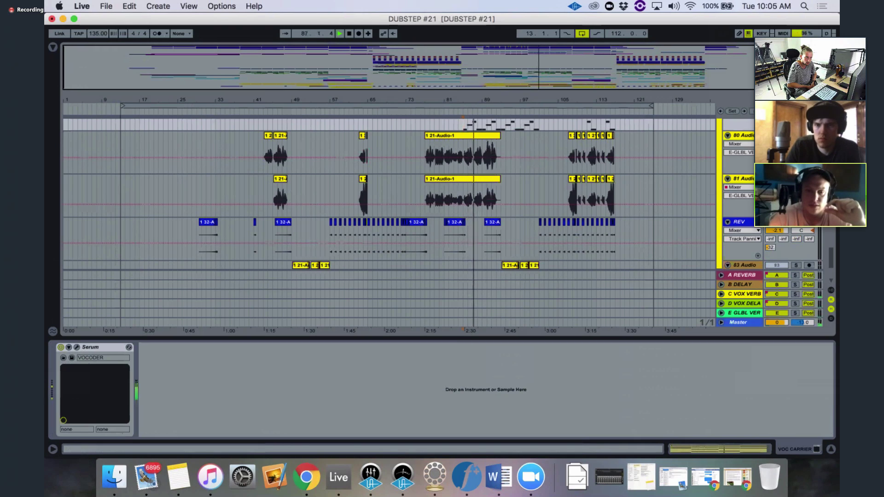
key(space)
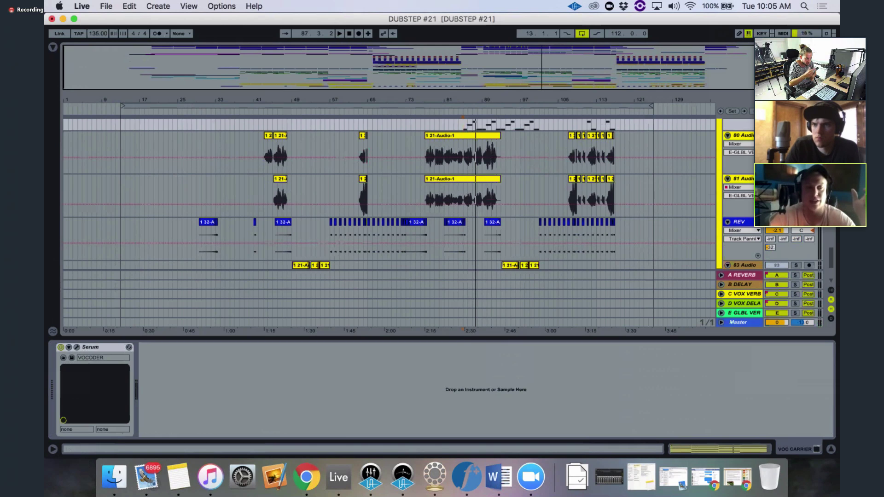
- Open the long 81 Audio clip at bar 77, shrink the clip view's height, and view the clip's sample settings
click(748, 223)
click(474, 179)
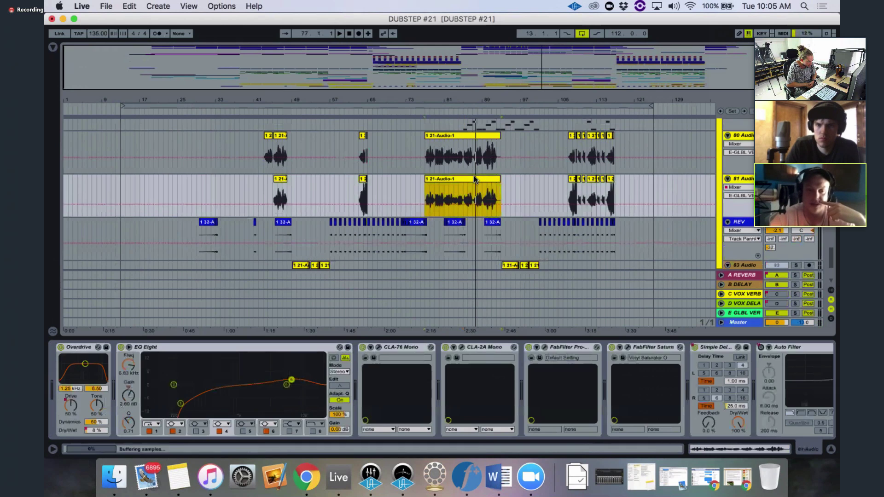
double_click(475, 179)
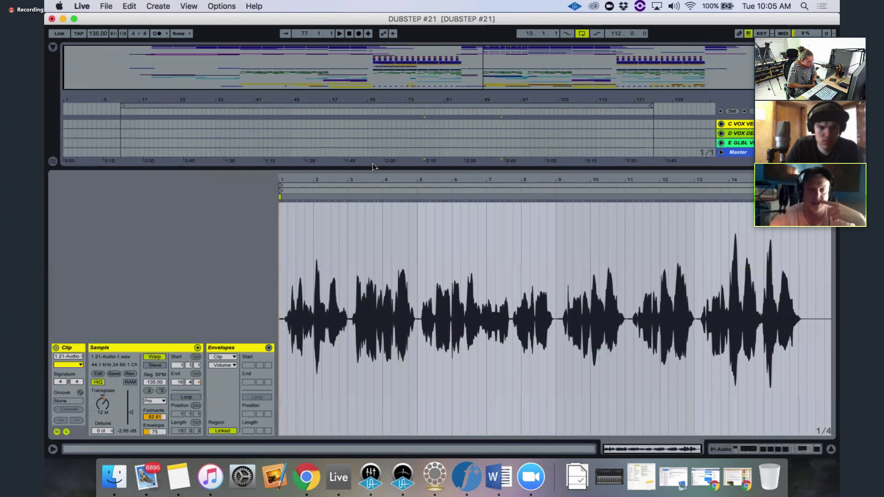
drag(372, 164, 372, 340)
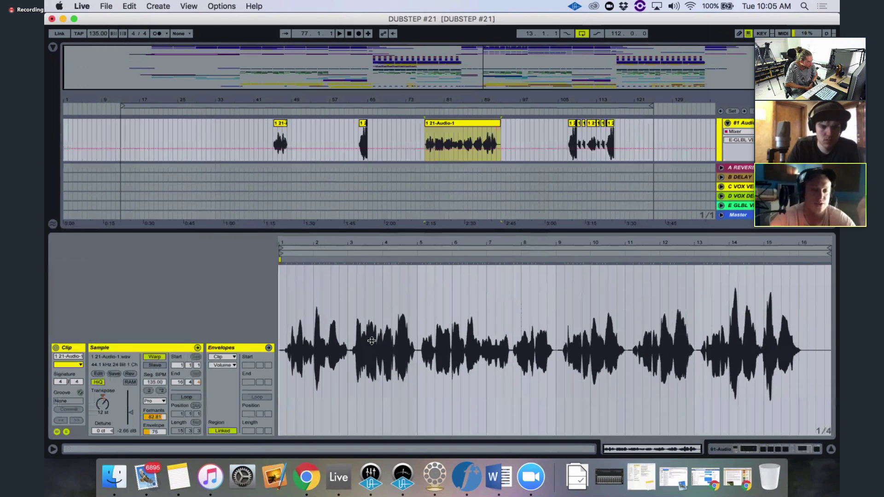
scroll(467, 231, up, 2)
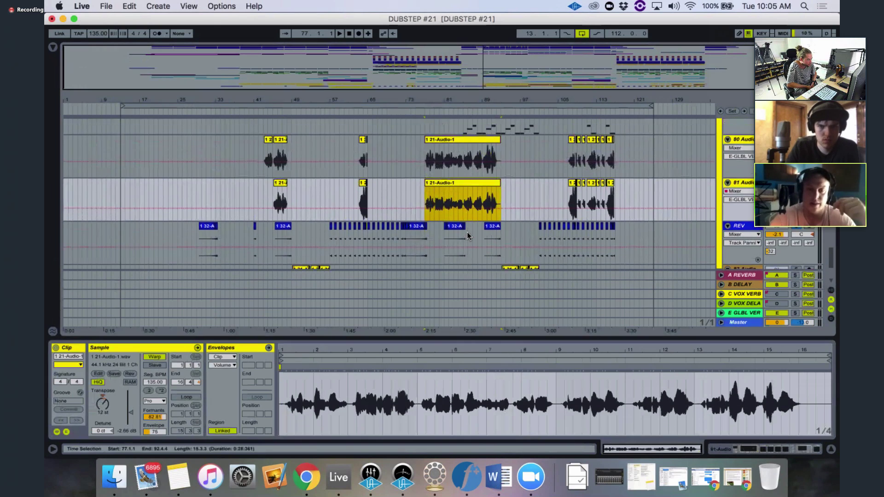
scroll(466, 236, up, 1)
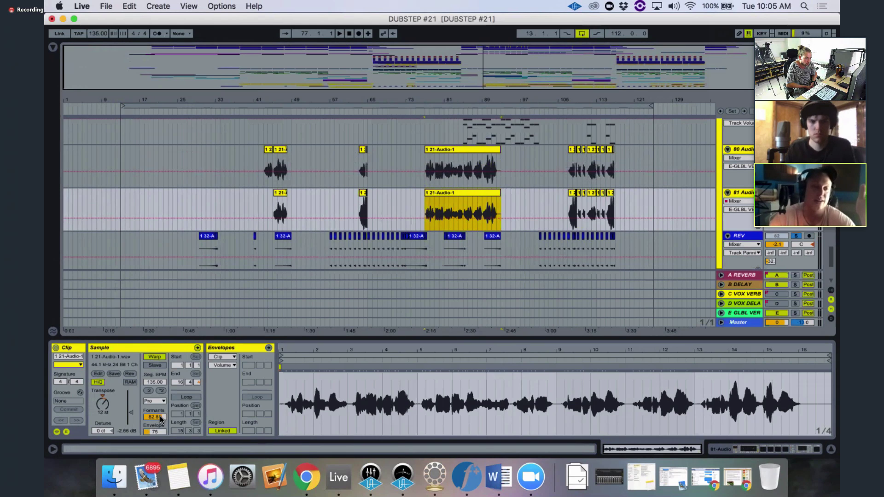
- Play the 81 Audio clip from bar 77 and again from bar 86, and stop playback
key(space)
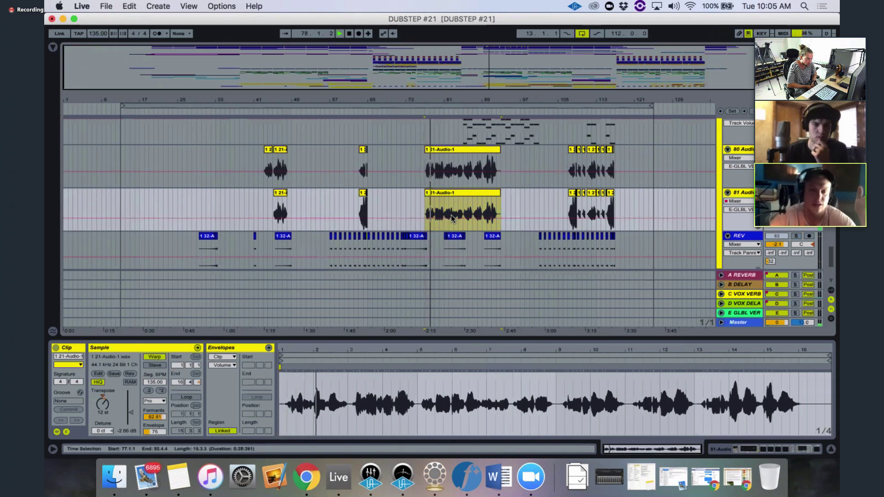
click(466, 210)
key(space)
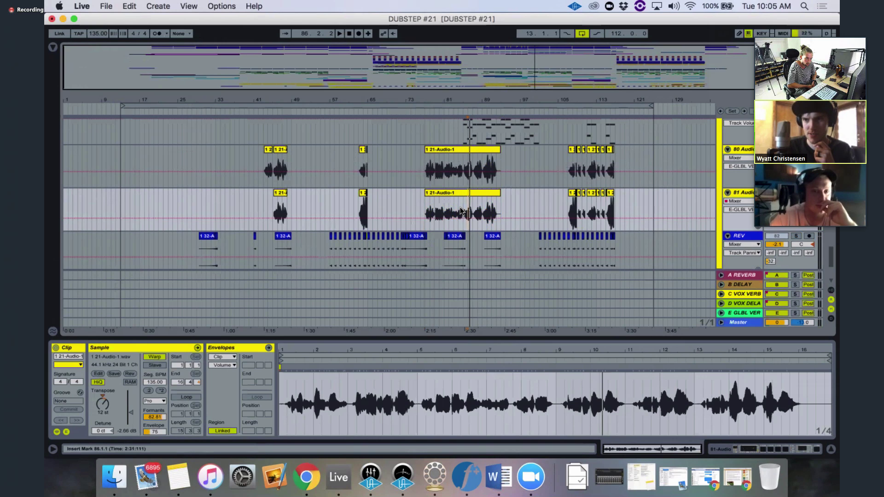
- Show the 80 Audio track's devices, view its bar 77 clip's sample settings, and set the insert marker to bar 87
click(742, 149)
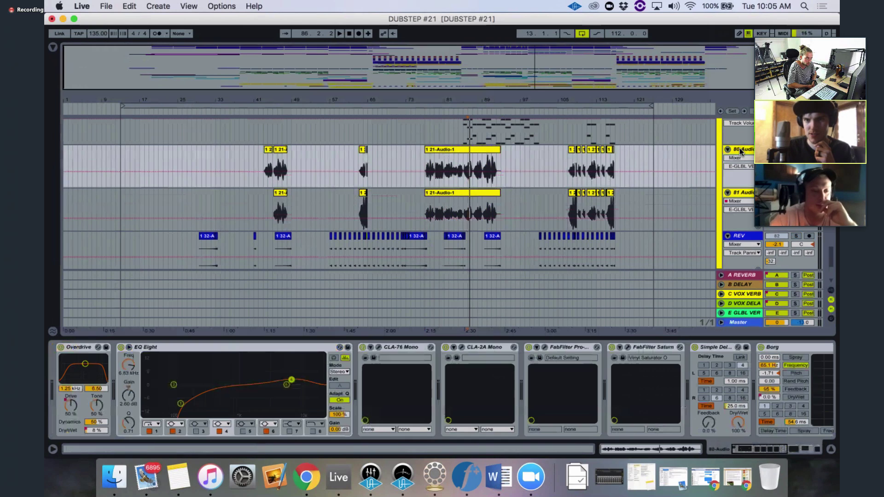
click(481, 149)
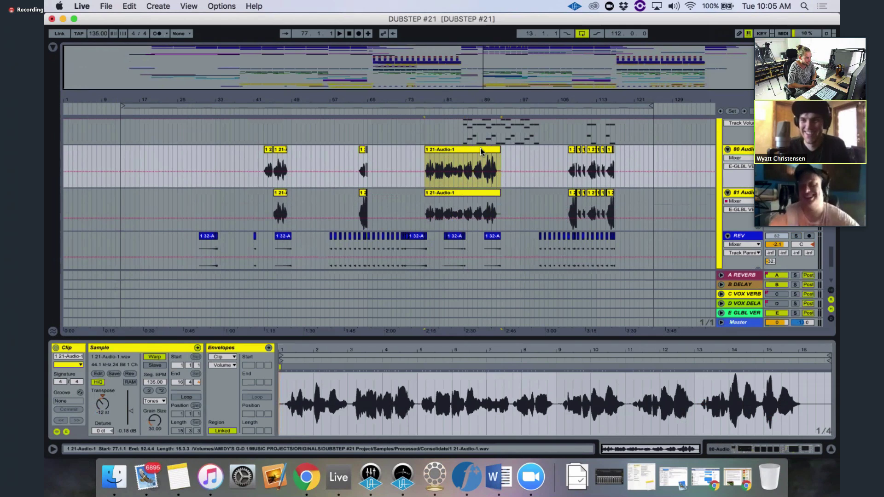
click(480, 152)
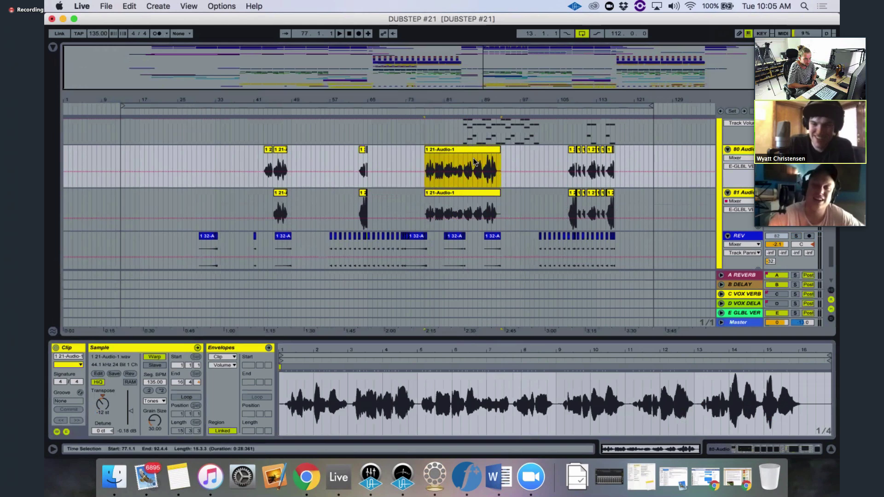
click(474, 161)
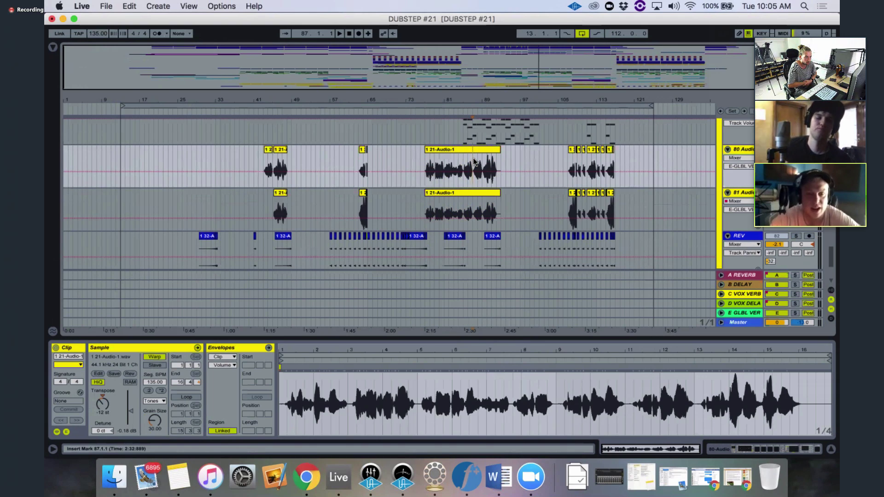
- Select the 81 Audio track, set the insert marker to bar 85 in its clip, and start playback
click(750, 195)
click(464, 208)
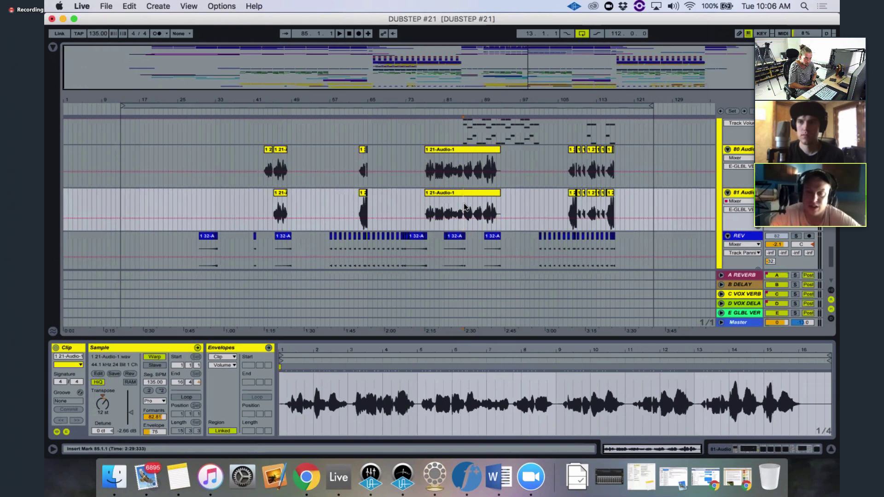
key(space)
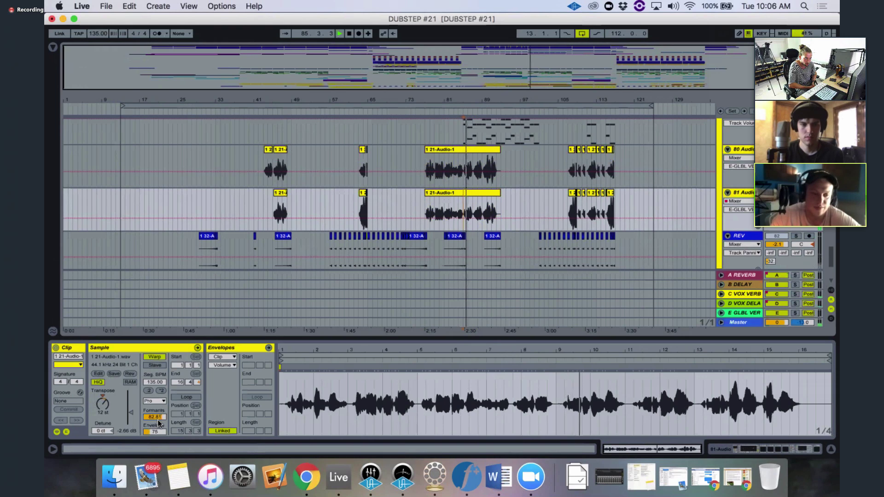
- Switch the 81 Audio clip's warp mode to Complex and back to Pro during playback for comparison, and stop playback
click(155, 401)
click(157, 435)
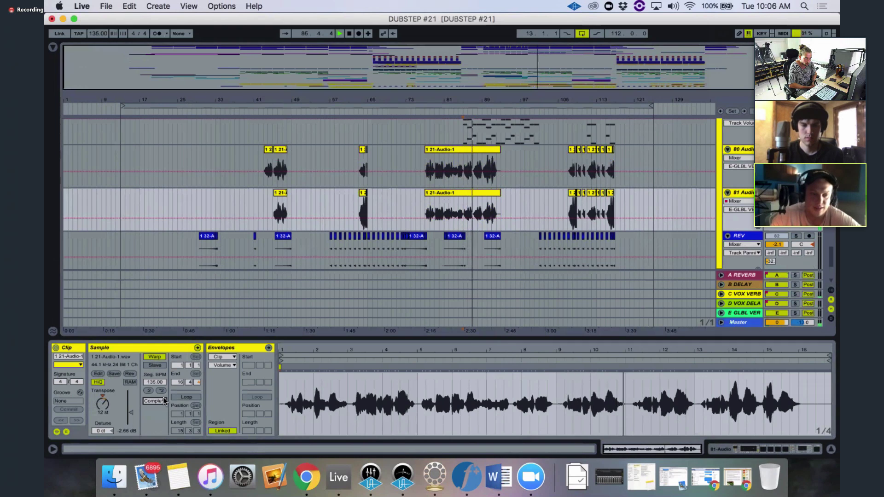
click(164, 400)
click(159, 446)
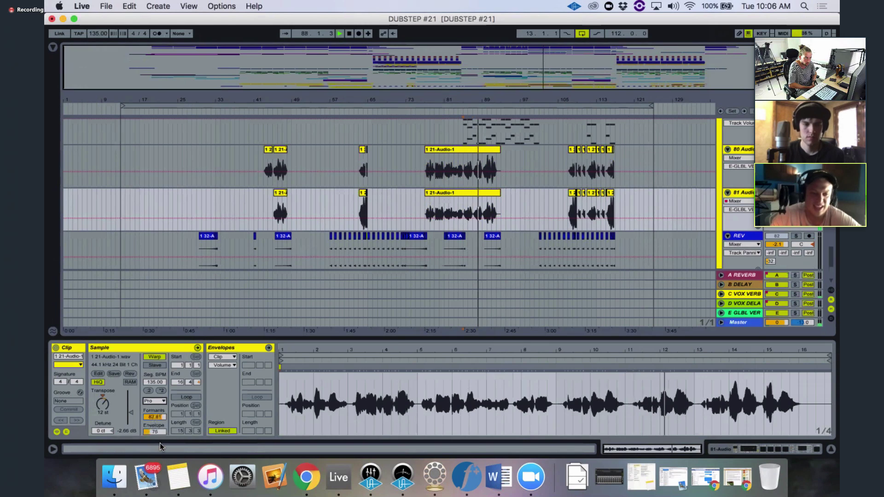
key(space)
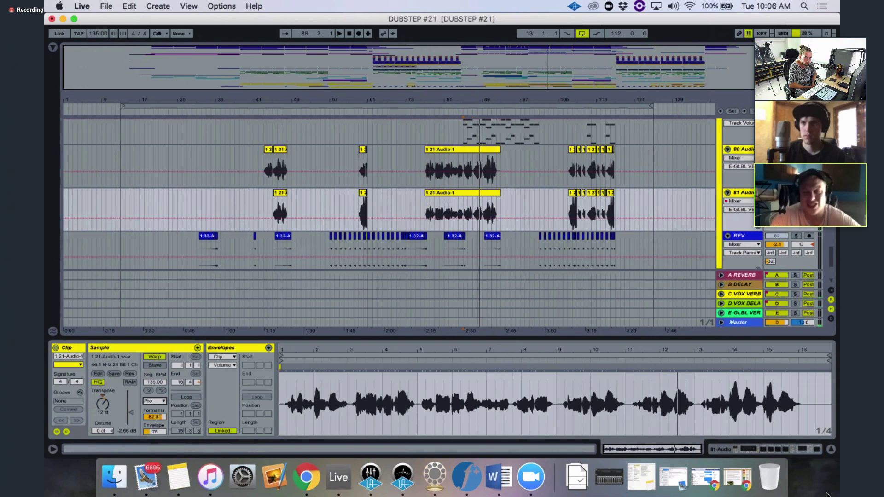
- Hide the clip view and solo the REV track
click(831, 449)
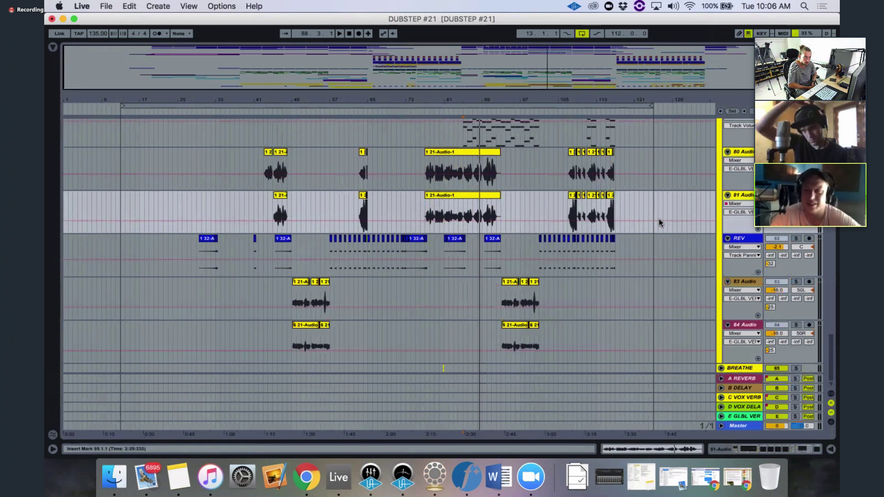
click(752, 239)
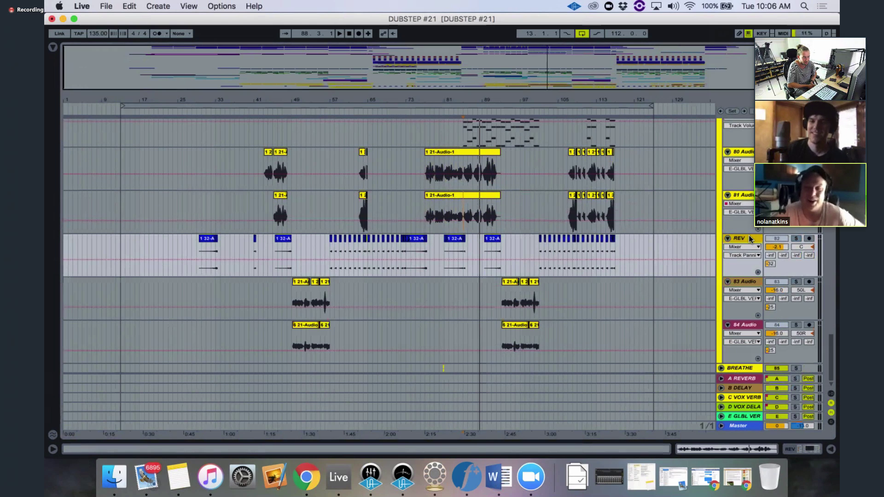
click(796, 238)
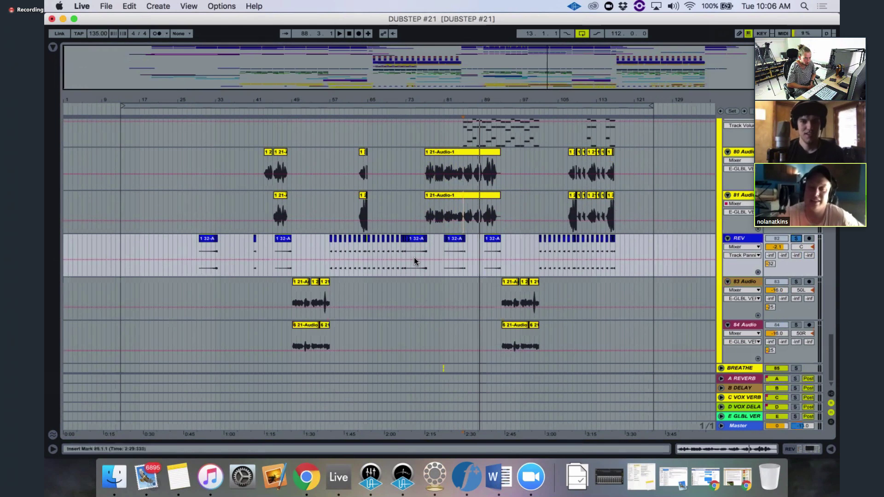
- Set the insert marker to bar 76 on the REV track, play its clip from there, and stop playback
click(406, 266)
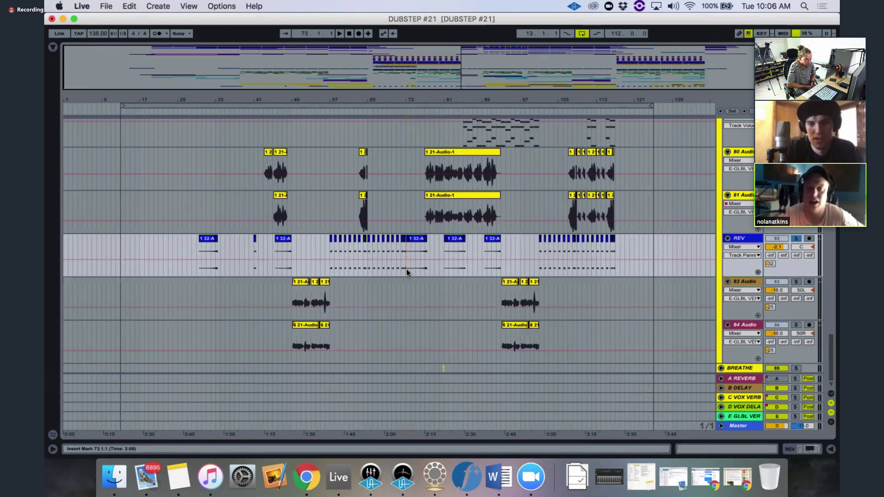
click(415, 269)
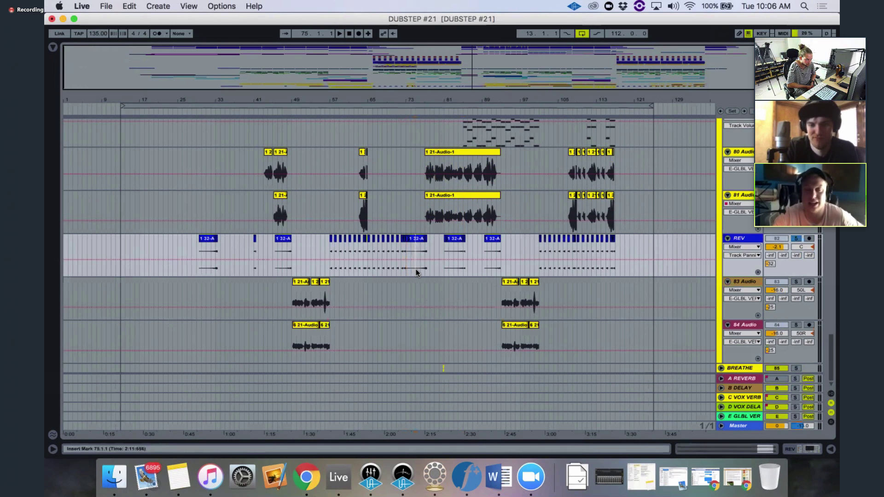
click(420, 268)
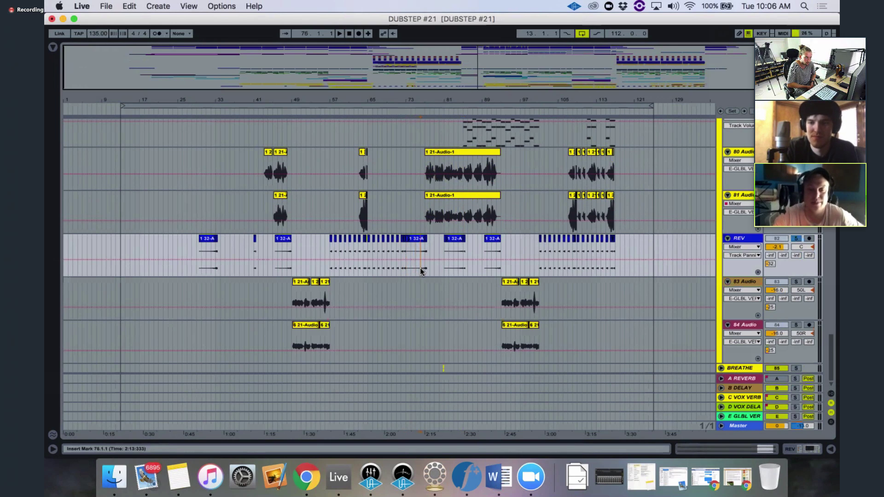
click(420, 268)
click(420, 246)
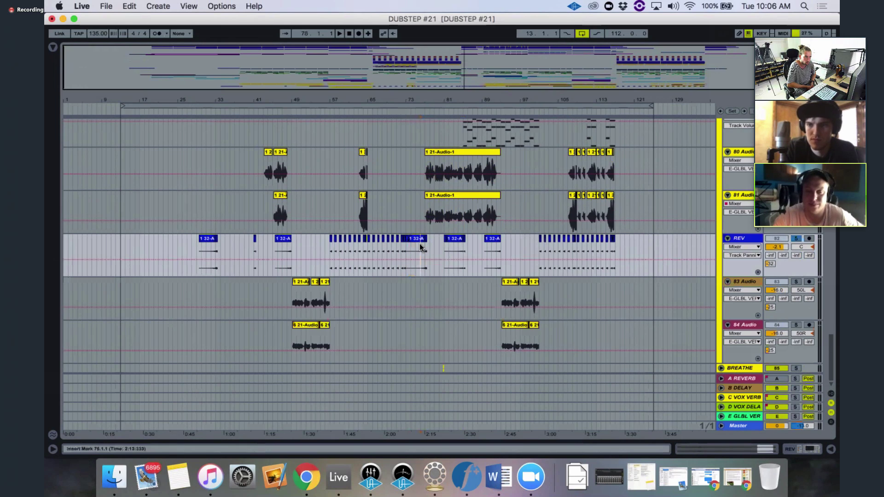
click(419, 247)
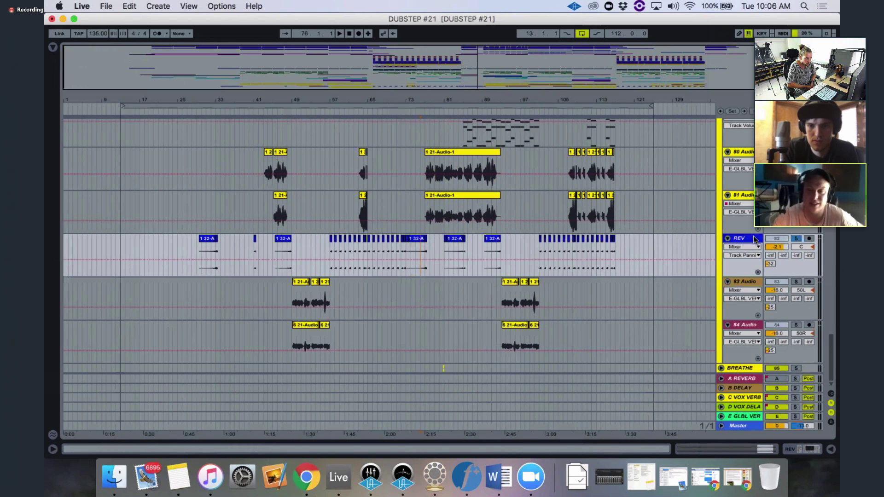
key(space)
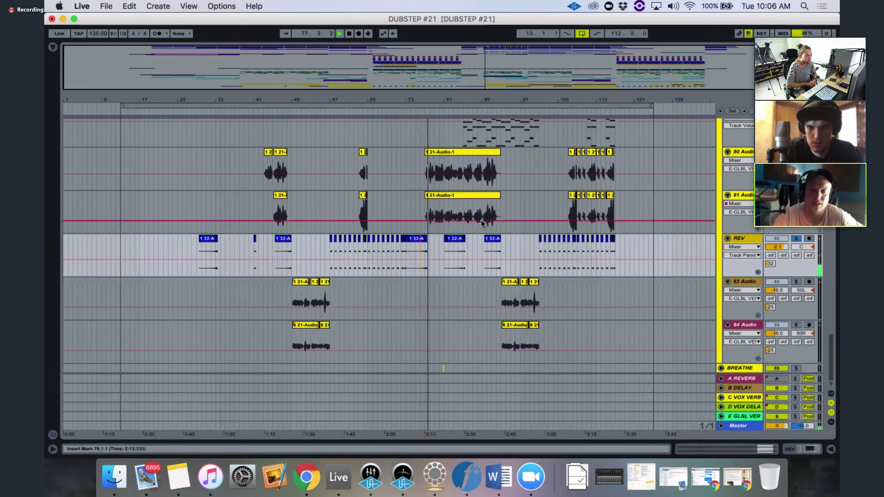
key(space)
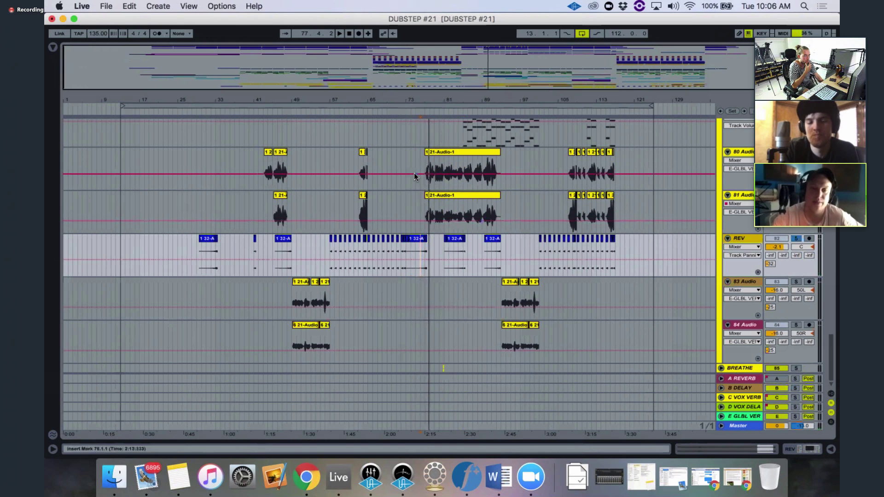
- Set the insert marker to bar 34 on MAIN VOX, fold and unfold the VOX group, and bring REV back into view
scroll(413, 172, up, 10)
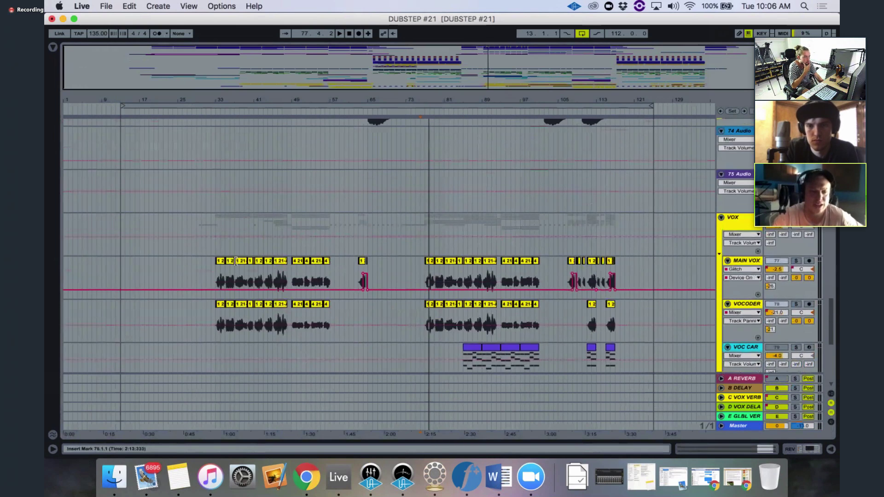
click(217, 272)
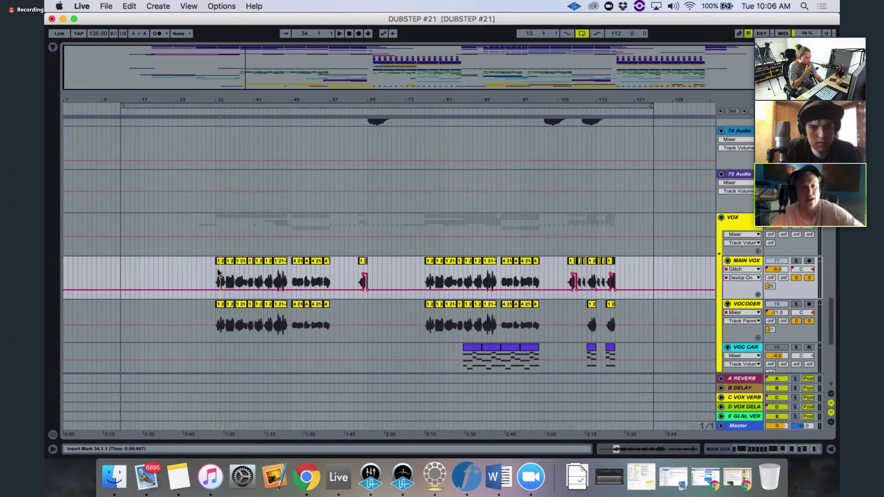
click(721, 218)
click(720, 217)
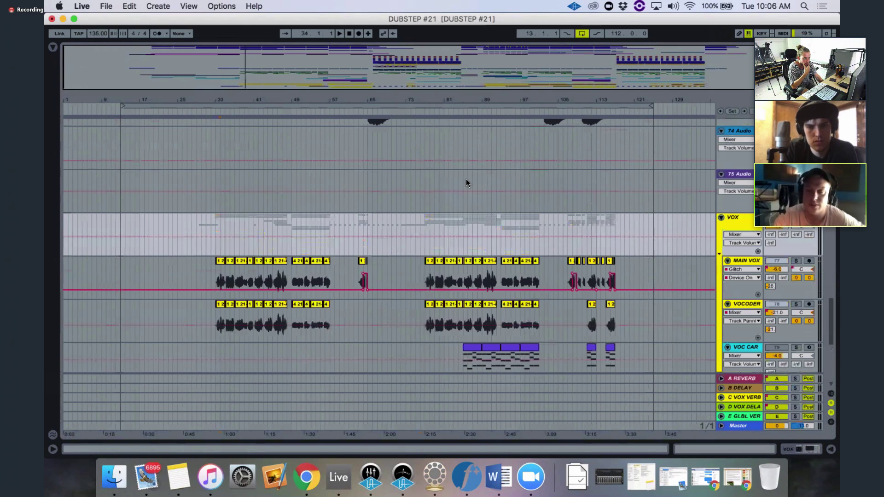
scroll(436, 179, down, 5)
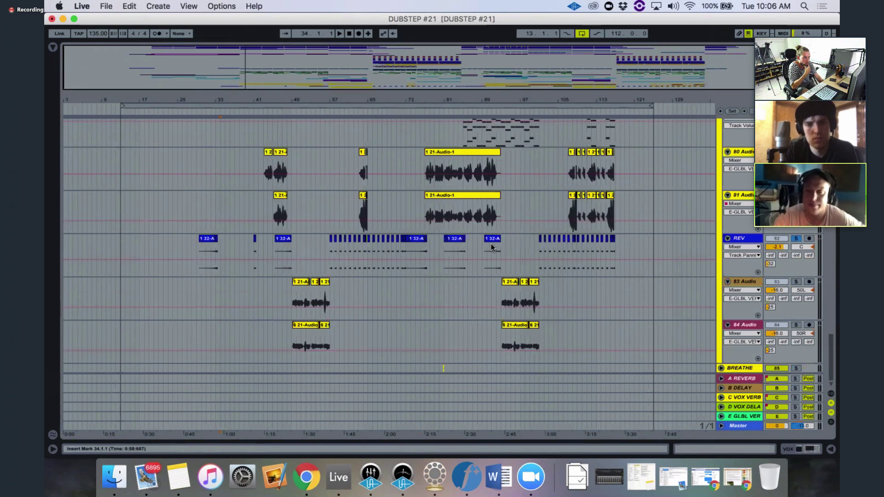
- Solo the 83 Audio track, play its second group of clips from bar 94, and stop playback
click(796, 281)
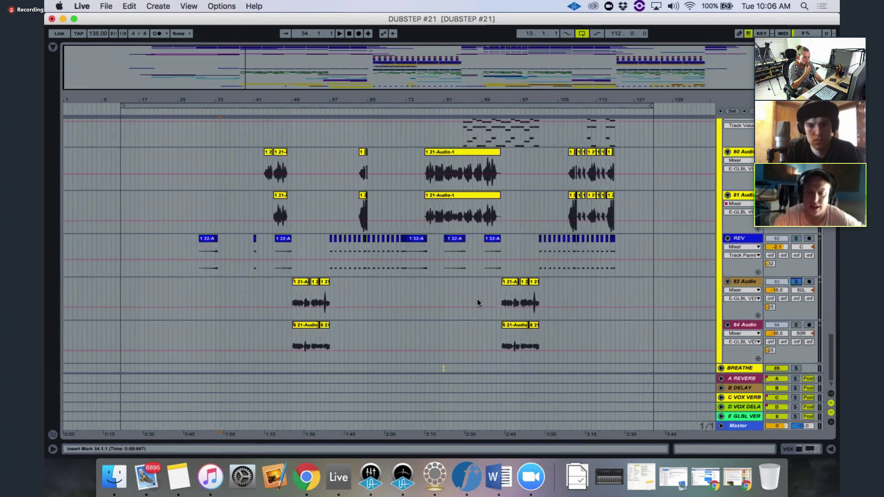
click(503, 294)
key(space)
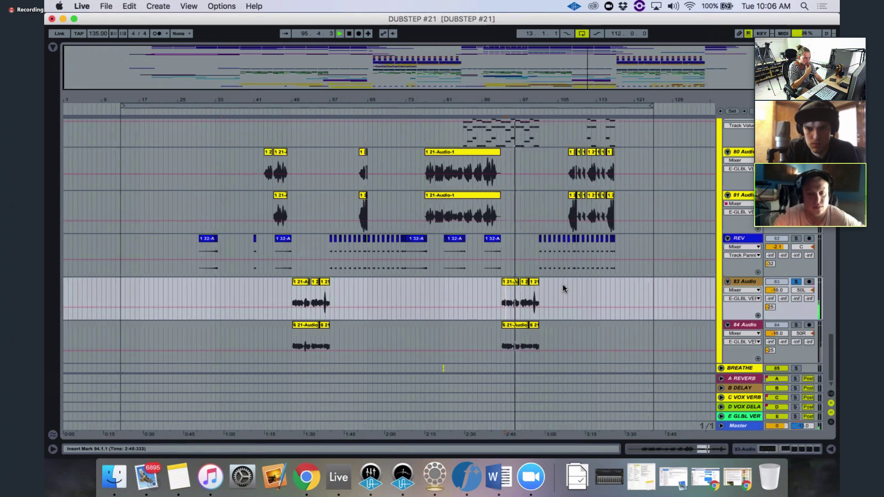
key(space)
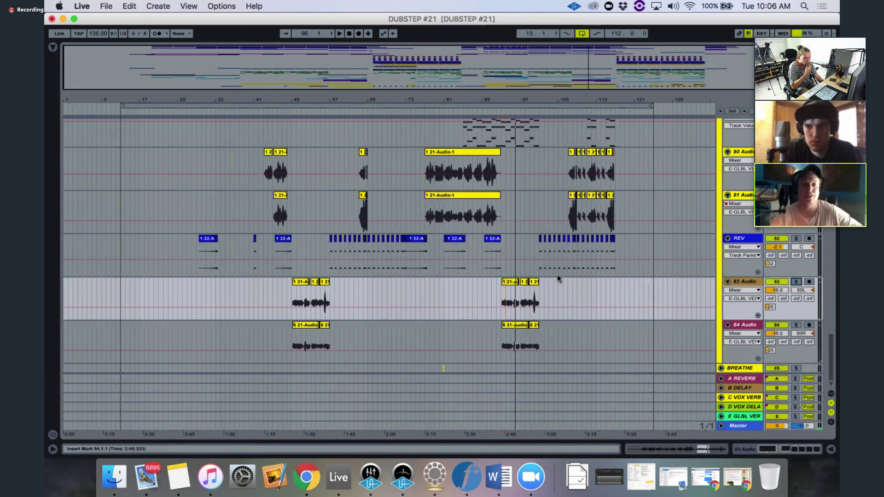
- Fold and unfold the VOX group, and bring its lower tracks into view
scroll(557, 274, up, 8)
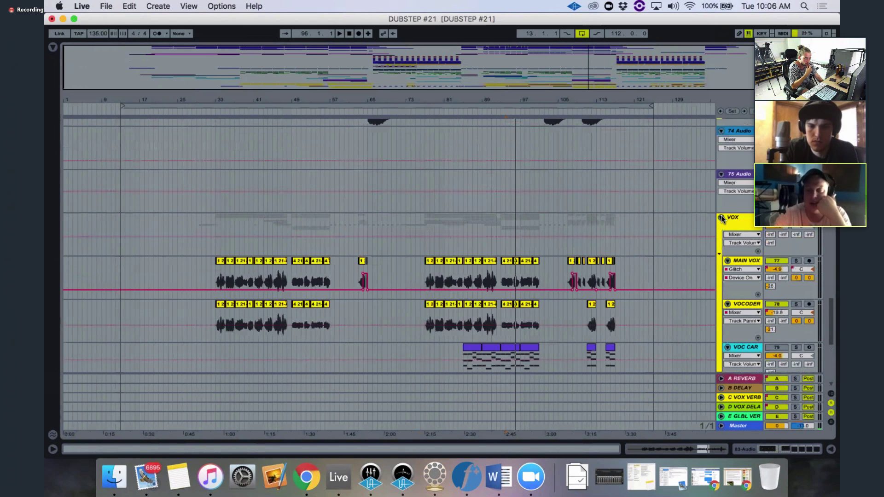
click(721, 219)
click(722, 218)
scroll(578, 193, down, 5)
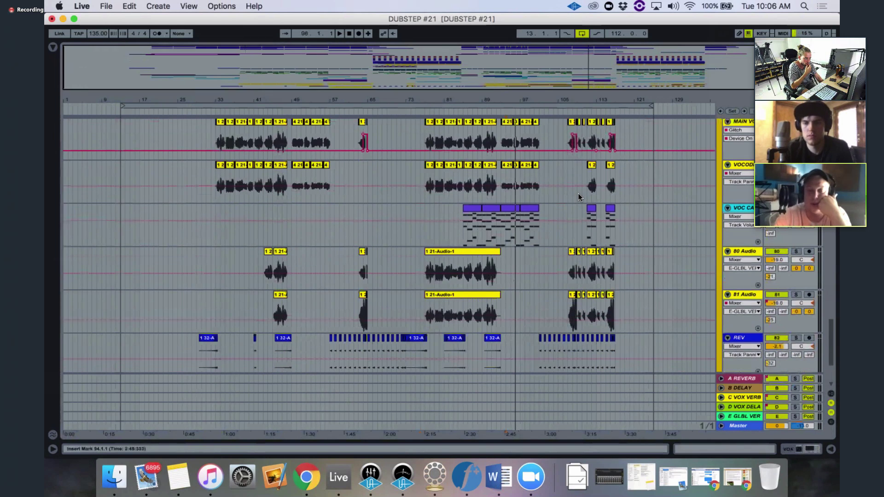
scroll(579, 193, down, 4)
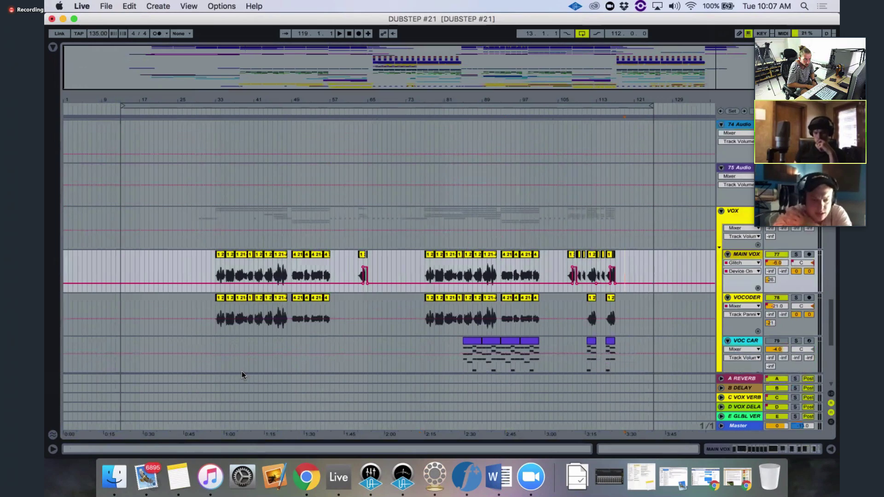
- Show the MAIN VOX device chain, select the Soft device after Glitch, view the CLA-76 compressor, and close its window
key(shift+Tab)
click(400, 348)
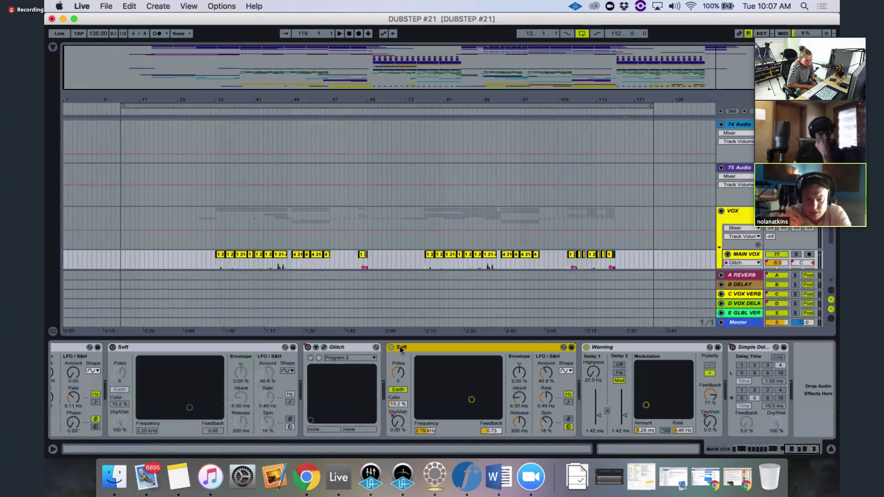
click(444, 217)
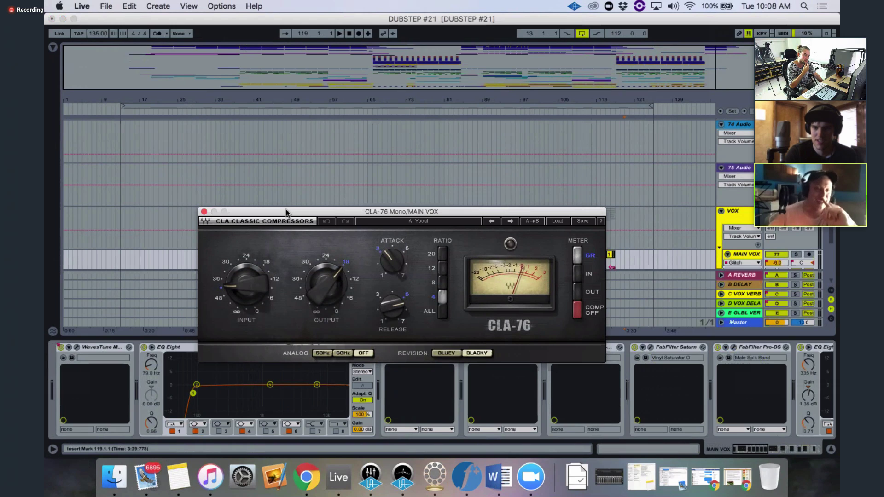
click(204, 211)
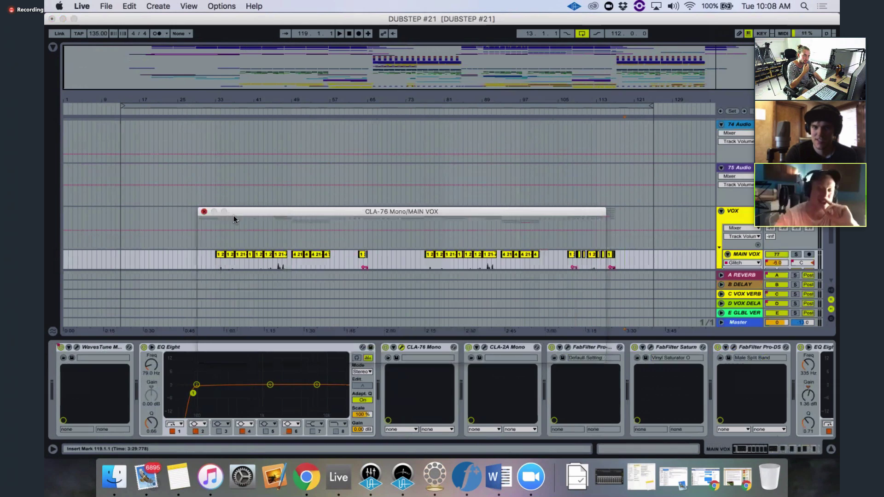
- Open the CLA-2A compressor on MAIN VOX, move its window over the arrangement, and close it
click(484, 347)
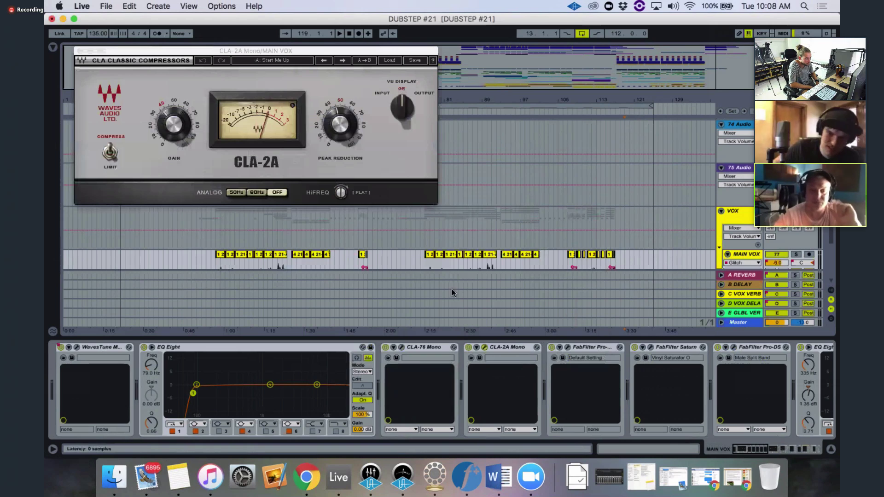
drag(284, 52, 446, 148)
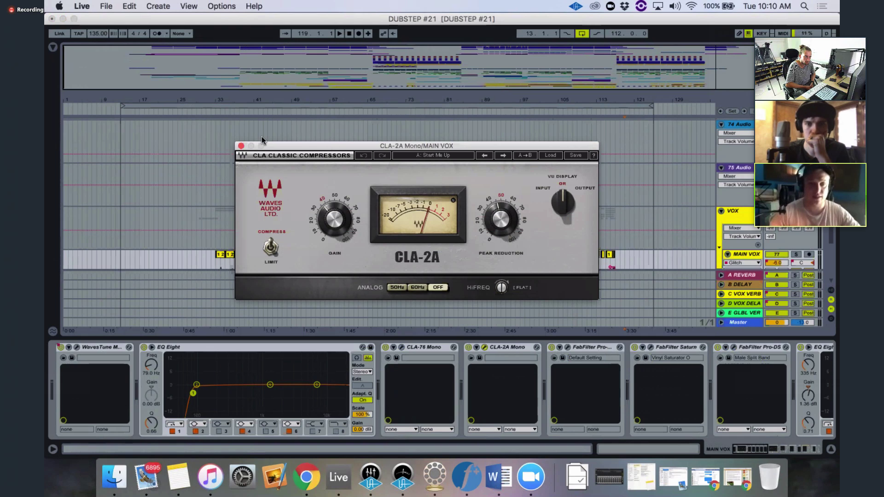
click(240, 146)
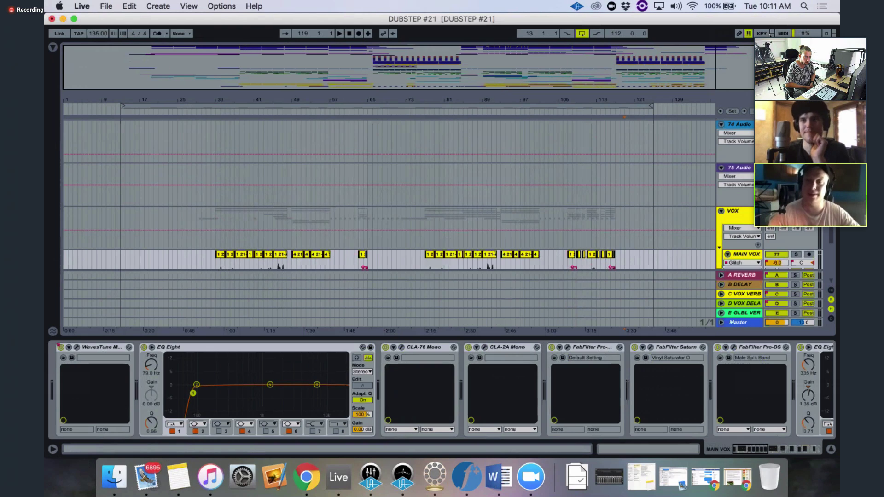
- Show the browser, find and select CLA Vocals Stereo among the Waves VST plug-ins, and hide the browser
click(53, 47)
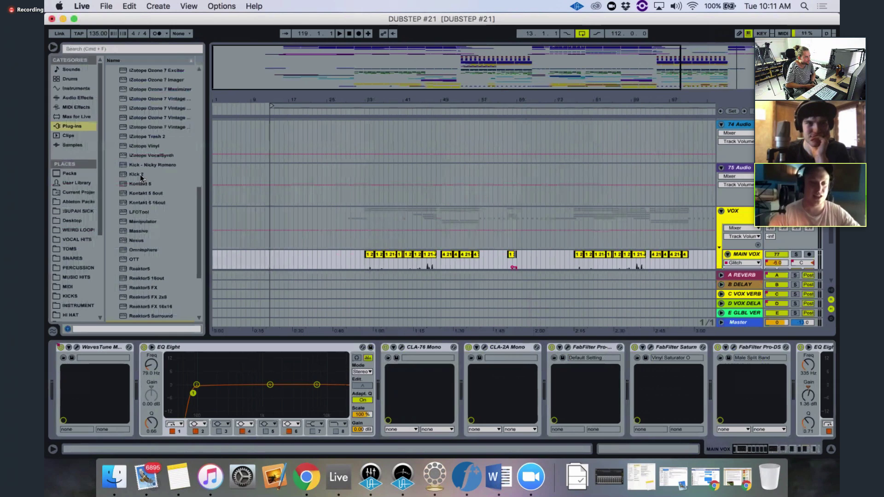
scroll(134, 166, up, 15)
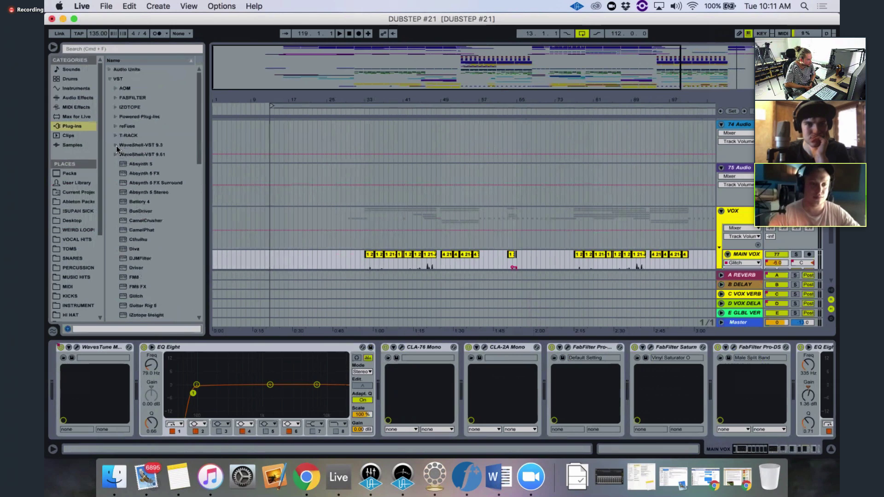
scroll(140, 164, down, 2)
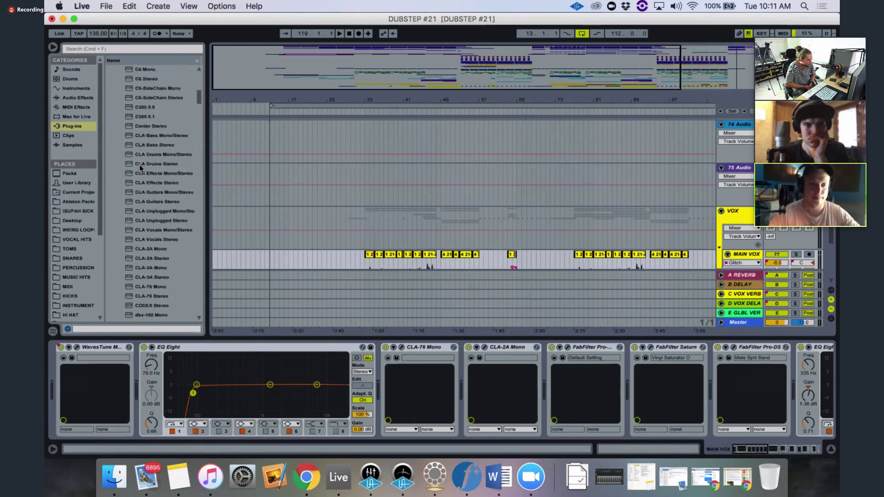
click(157, 239)
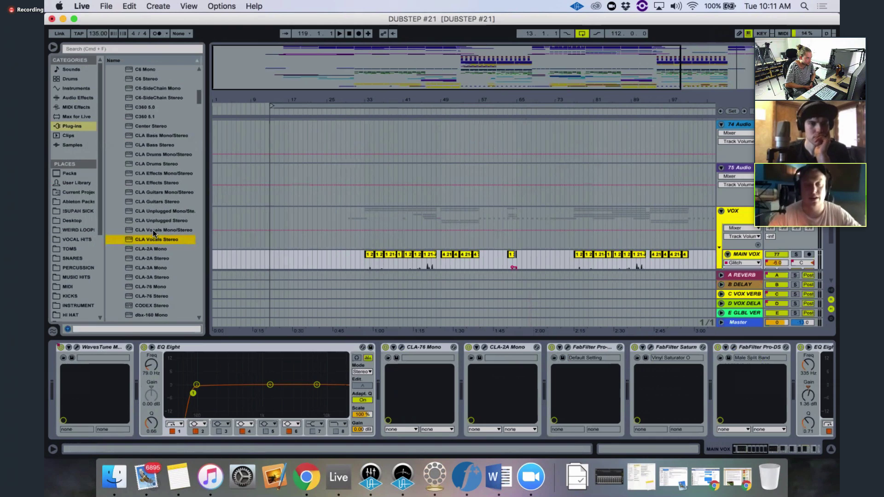
click(54, 48)
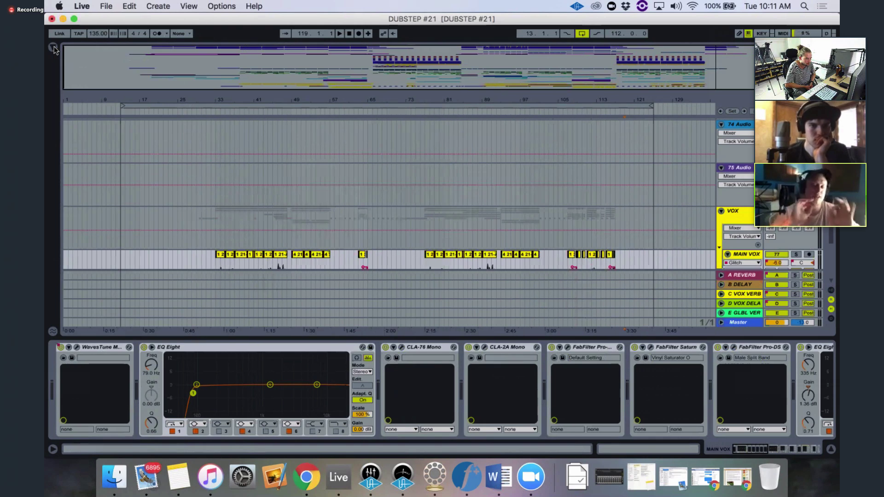
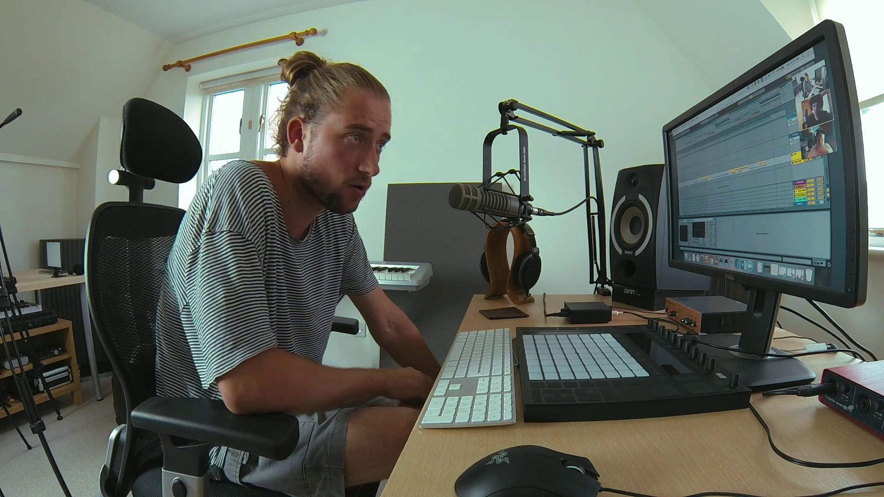
key(Tab)
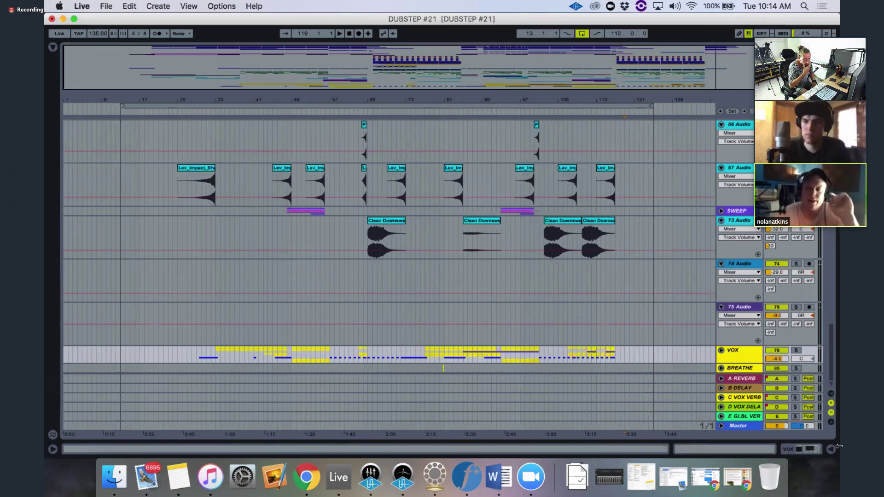
- Select the A REVERB, B DELAY and C VOX VERB return tracks in turn, and unfold C VOX VERB to show its volume automation
click(749, 382)
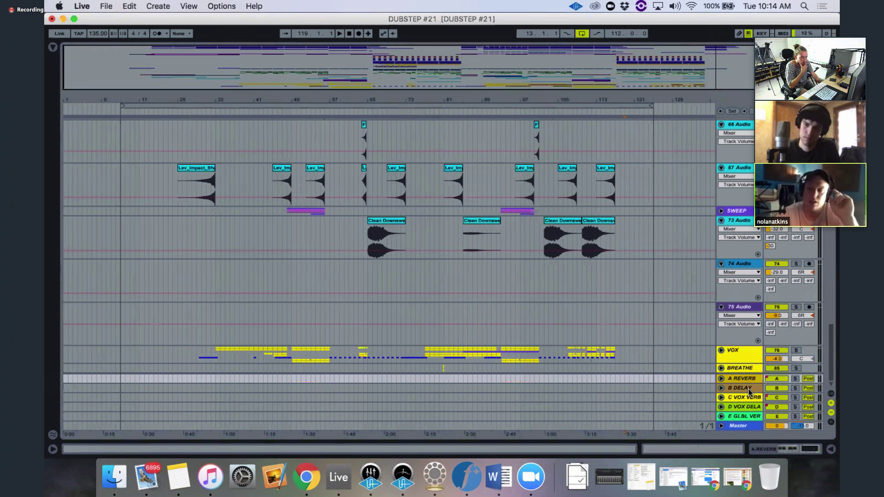
click(749, 391)
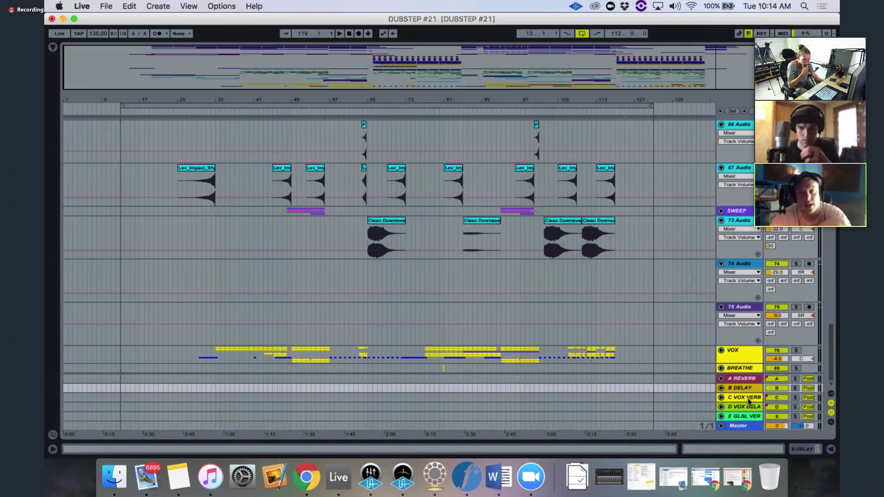
click(748, 399)
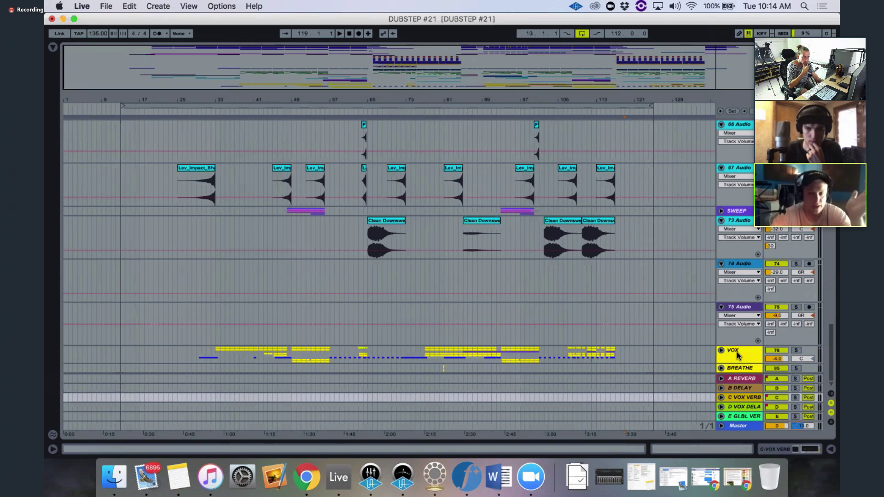
click(720, 397)
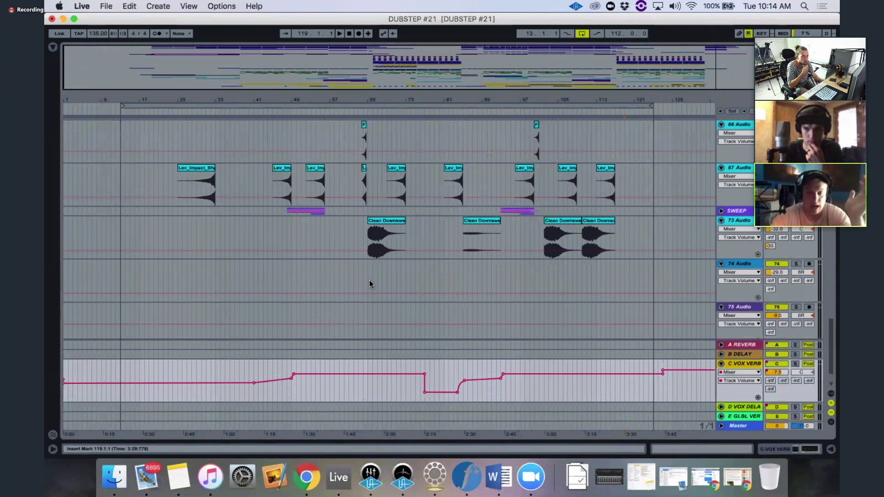
- Unfold the VOX group and display the C-VOX VERB send automation on the MAIN VOX track
scroll(369, 280, down, 3)
click(721, 318)
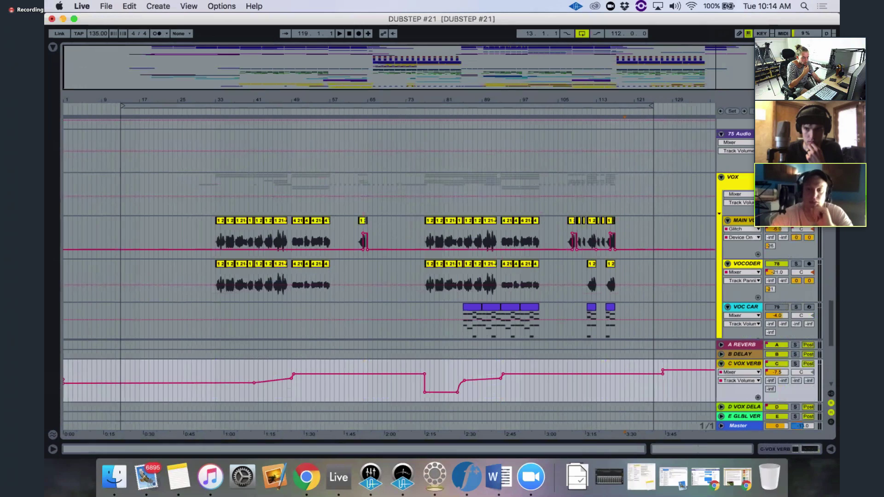
click(789, 232)
click(755, 364)
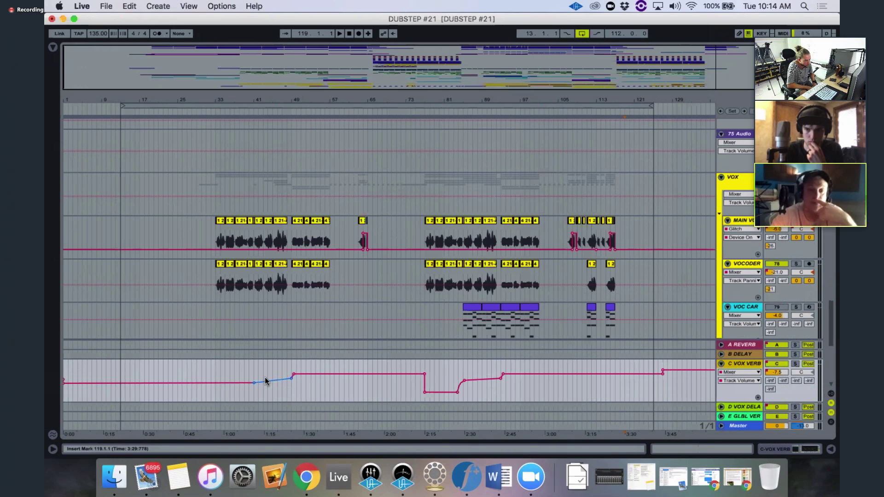
click(798, 238)
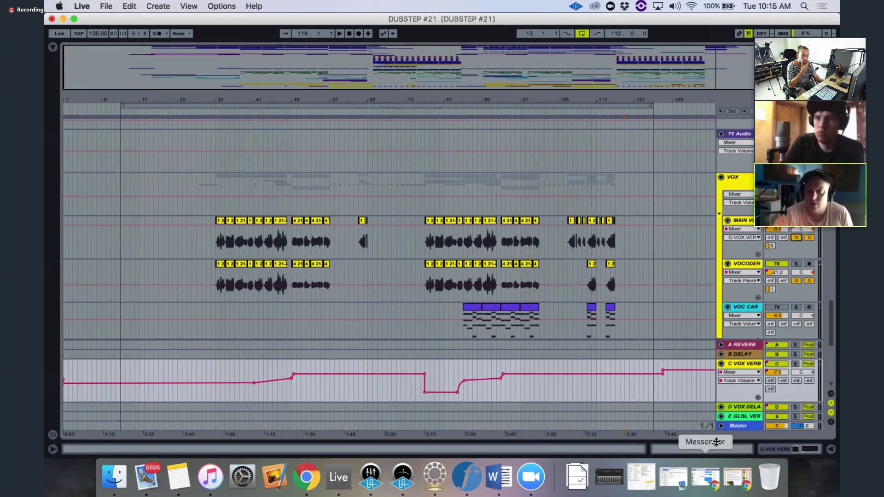
- Fold C VOX VERB, unfold D VOX DELAY, view both returns' device chains, and select the high-cut band in C VOX VERB's EQ Eight
click(721, 365)
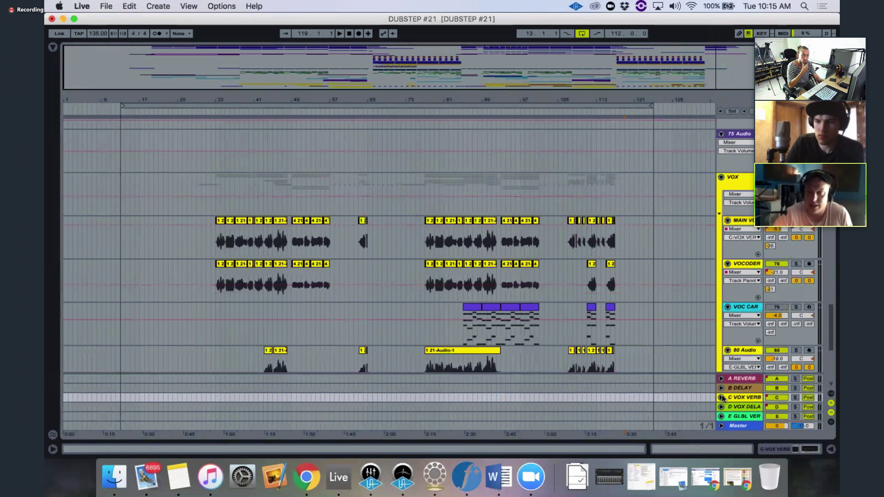
click(721, 407)
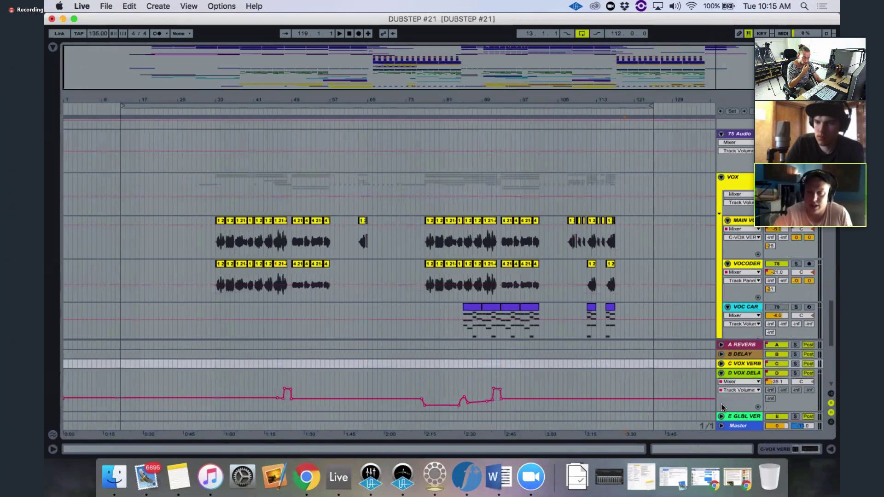
double_click(742, 373)
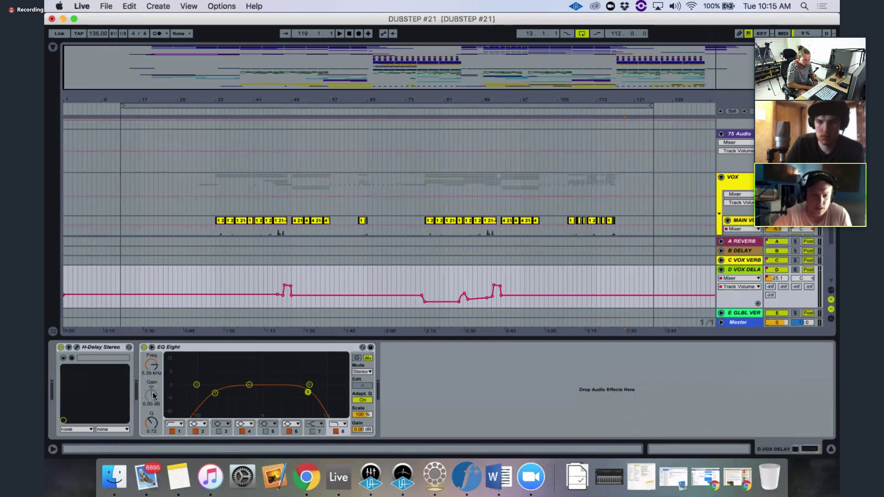
click(750, 260)
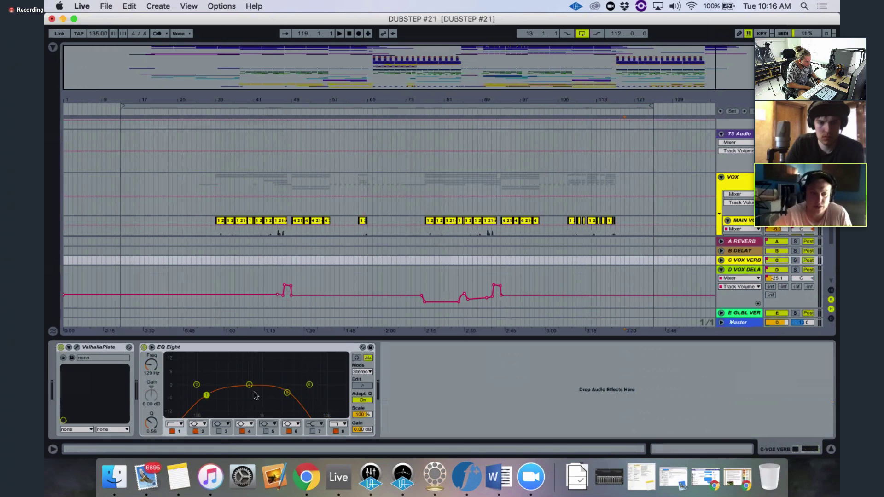
click(286, 392)
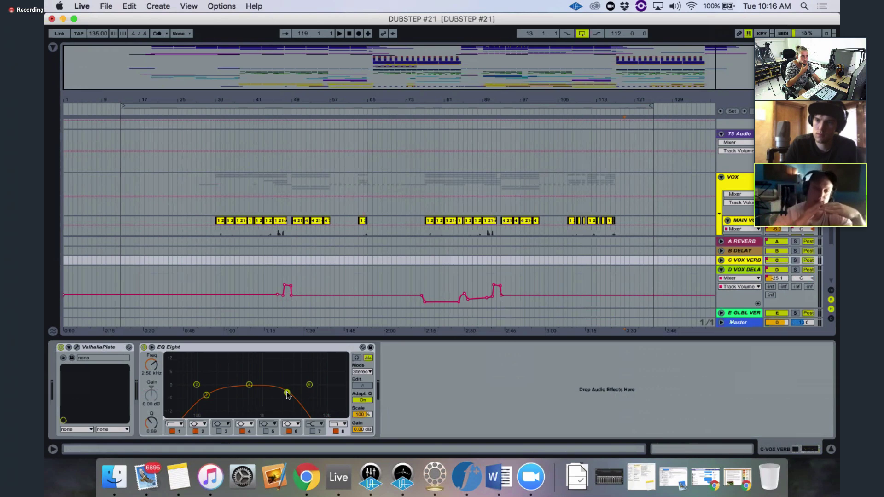
- Unfold the E GLBL VERB return, select D VOX DELAY, and fold both D VOX DELAY and the VOX group
click(721, 313)
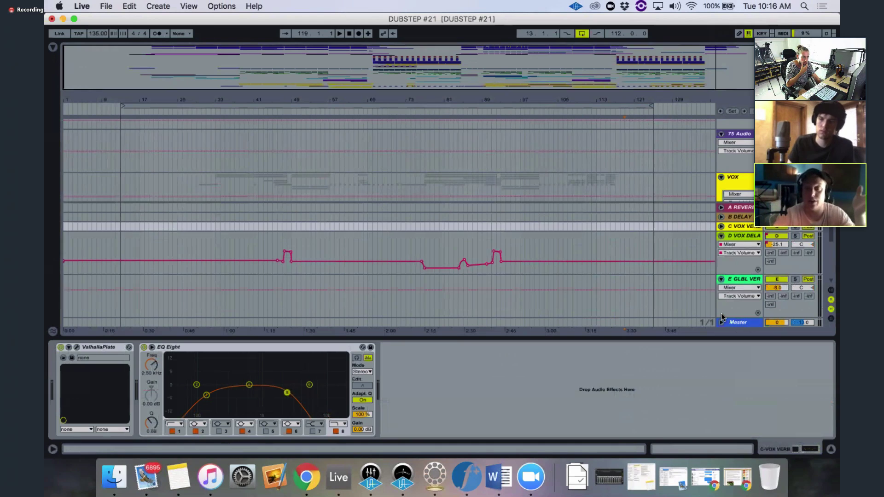
click(745, 280)
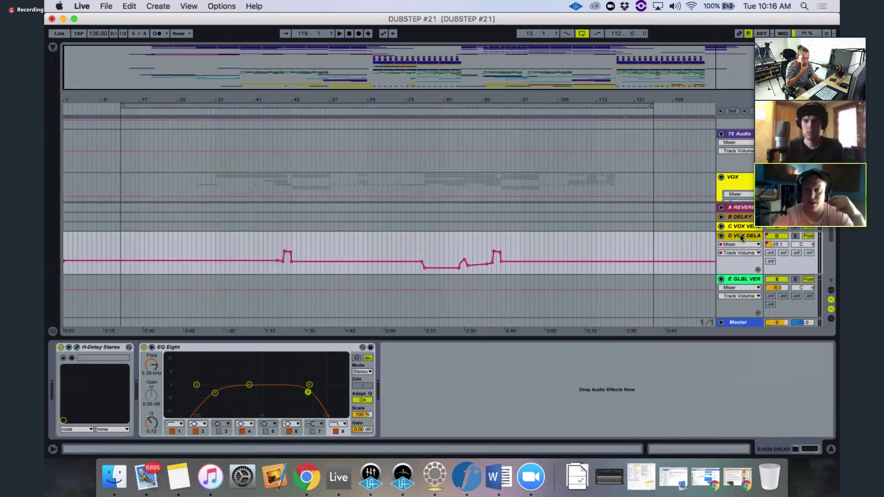
click(745, 276)
click(721, 236)
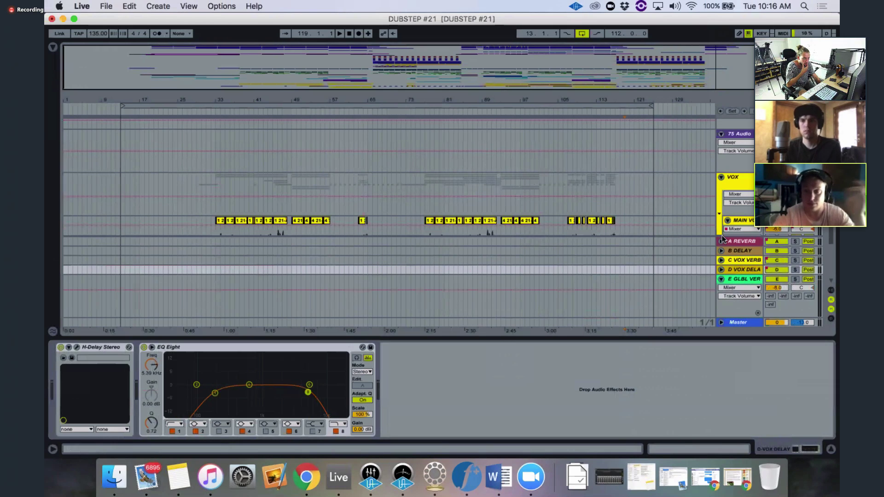
click(721, 178)
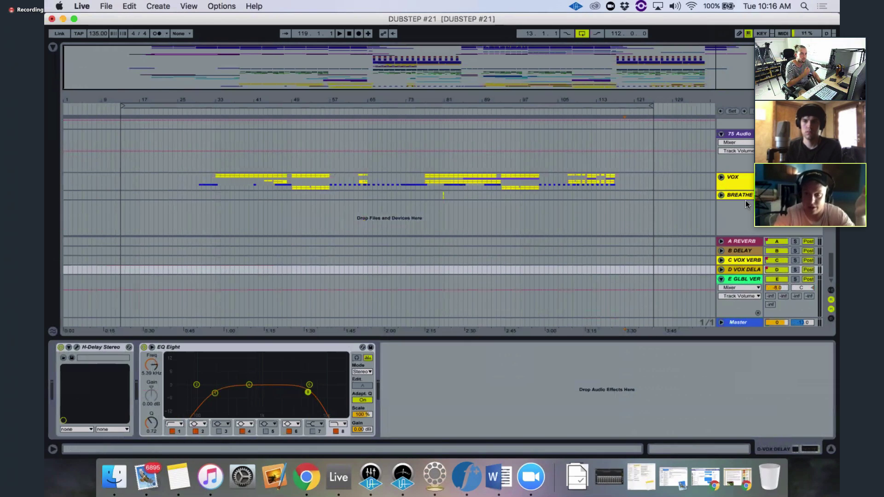
- Select and fold the E GLBL VERB return, then display the E-GLBL VERB send automation on the GUITAR group and select that group
scroll(743, 181, up, 10)
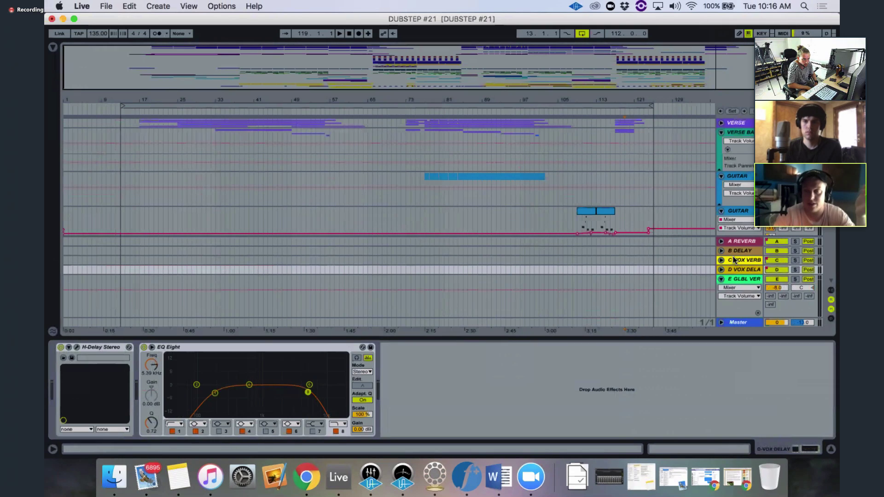
click(733, 282)
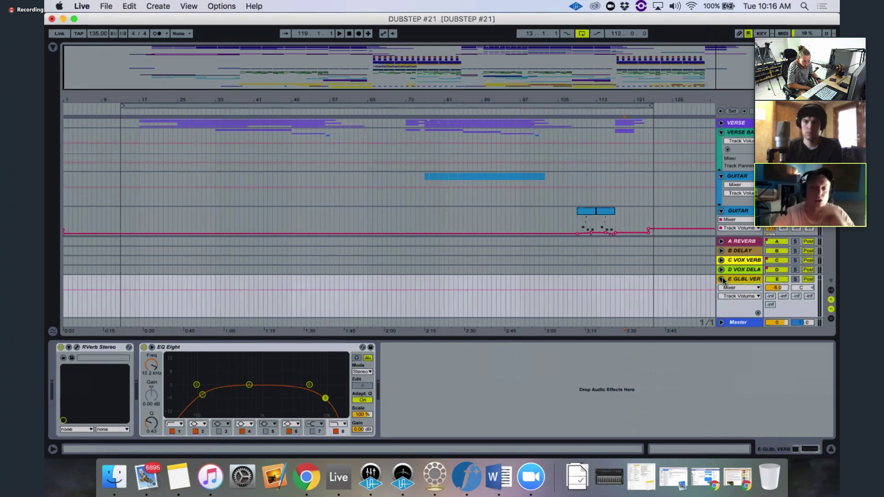
click(722, 279)
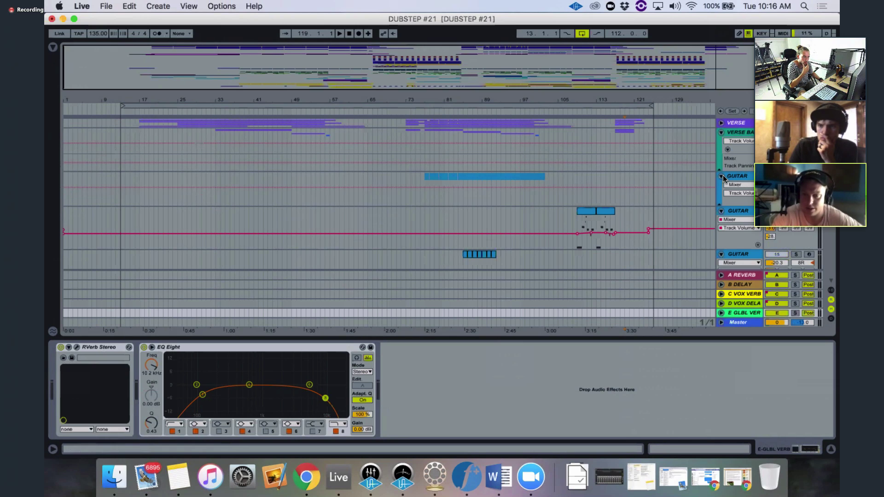
click(739, 193)
click(736, 198)
click(721, 210)
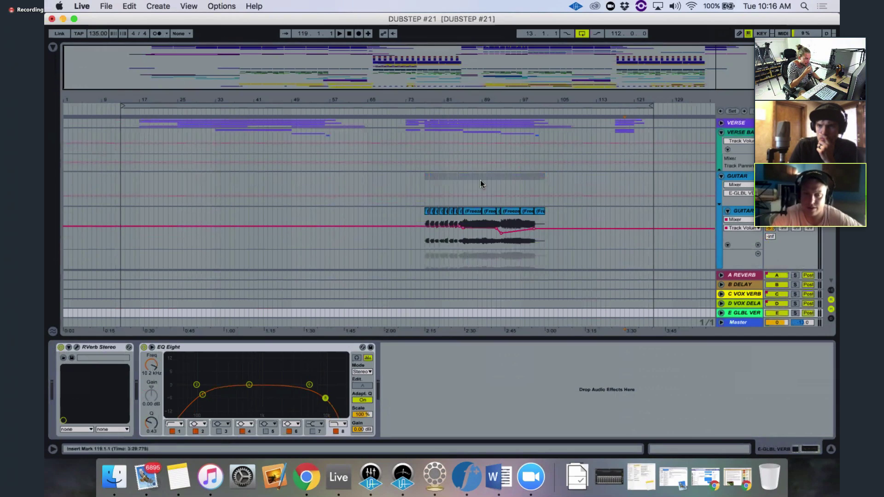
click(466, 186)
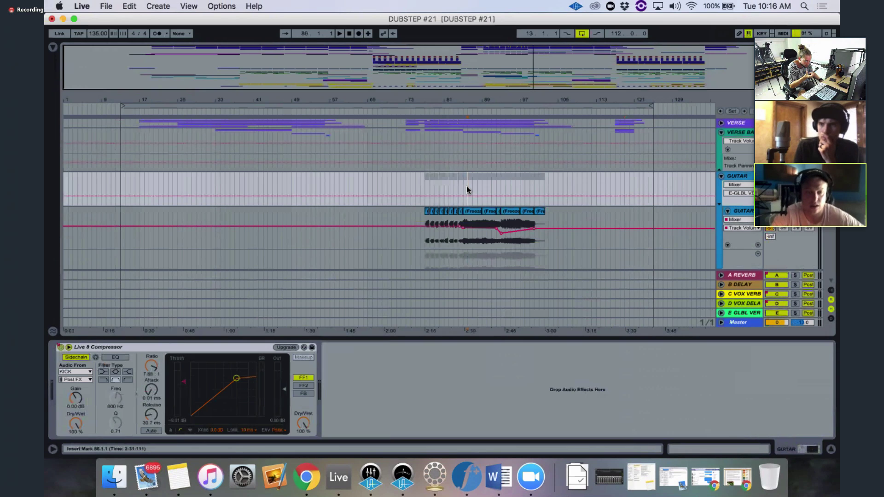
- Open the RVerb plug-in on the E GLBL VERB return, browse its Rooms factory presets without loading one, and close the plug-in window
click(735, 314)
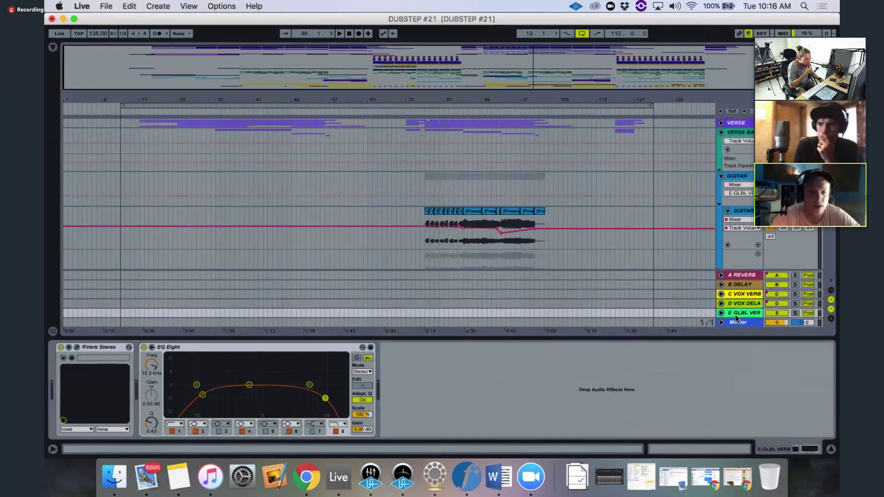
click(76, 349)
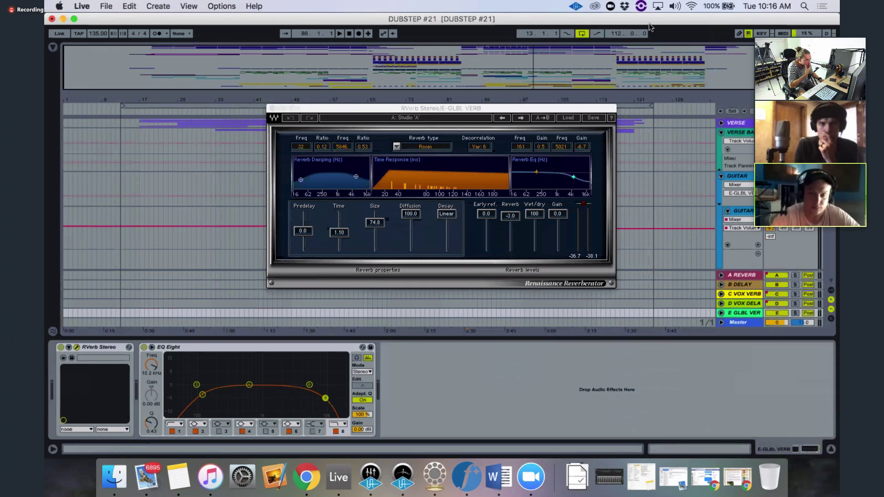
click(567, 120)
mouse_move(599, 176)
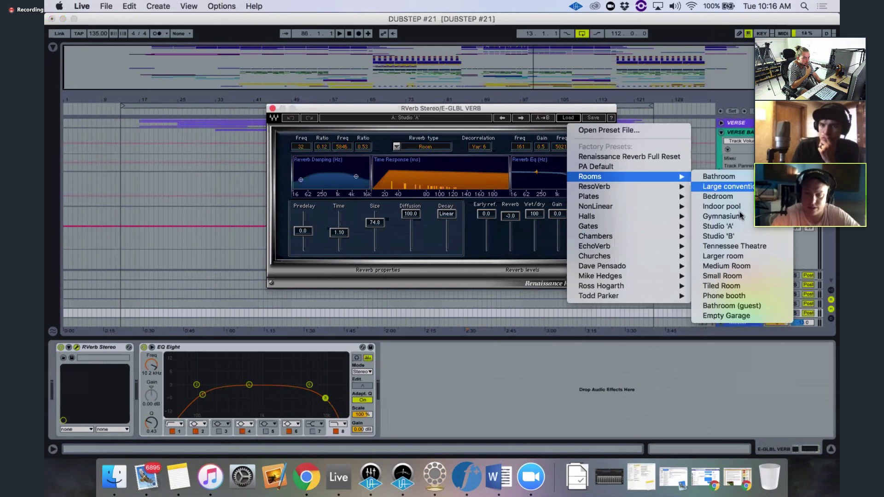
click(339, 112)
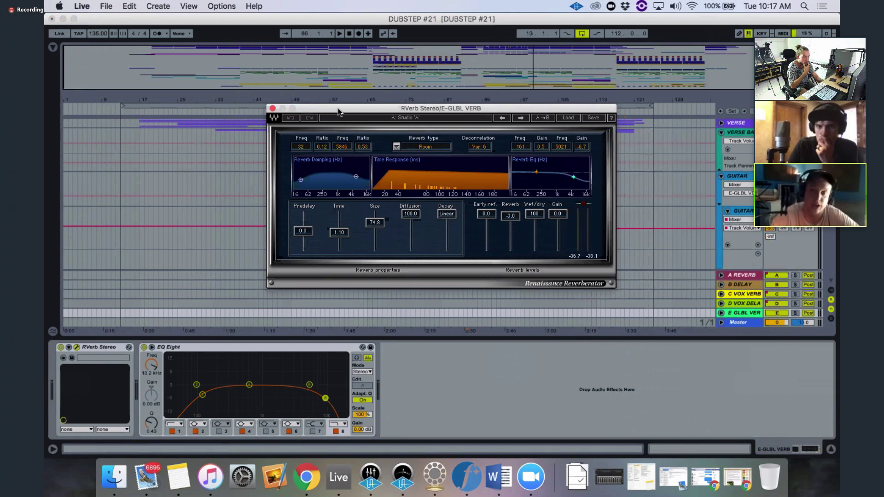
click(272, 108)
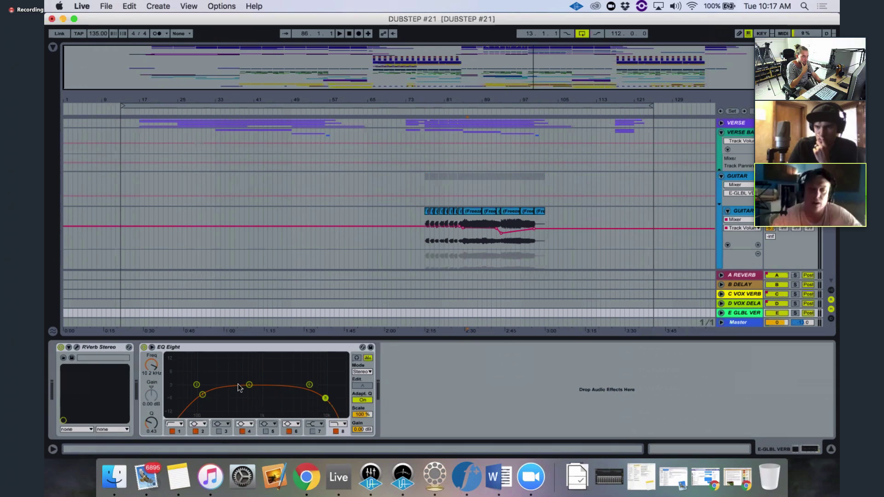
- Hide the device view, select the guitar track inside the GUITAR group, fold the group, and unfold the E GLBL VERB return
click(830, 449)
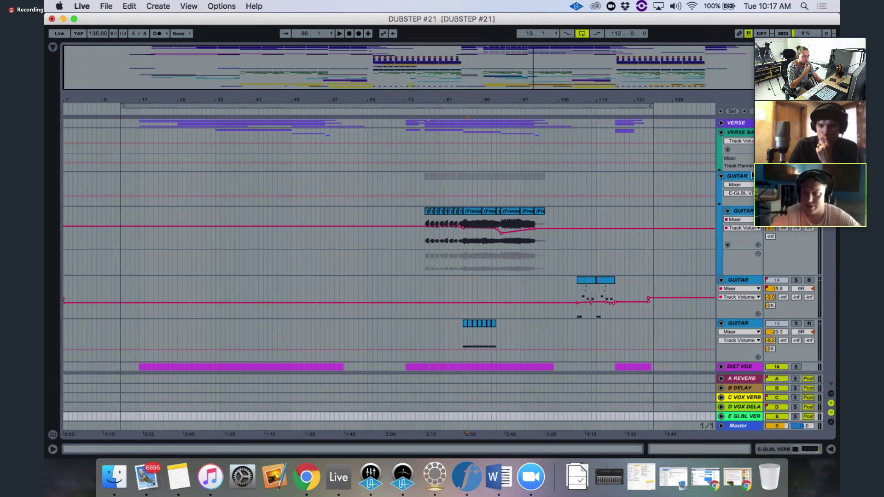
click(464, 241)
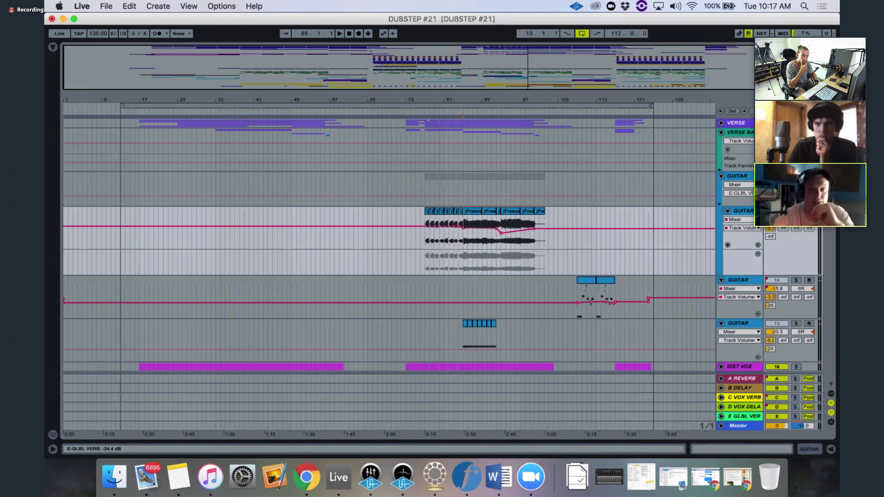
click(722, 177)
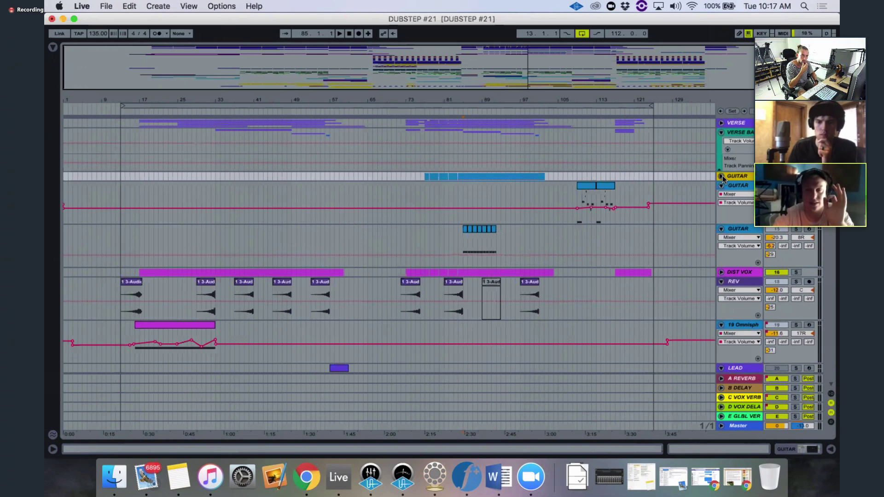
click(721, 416)
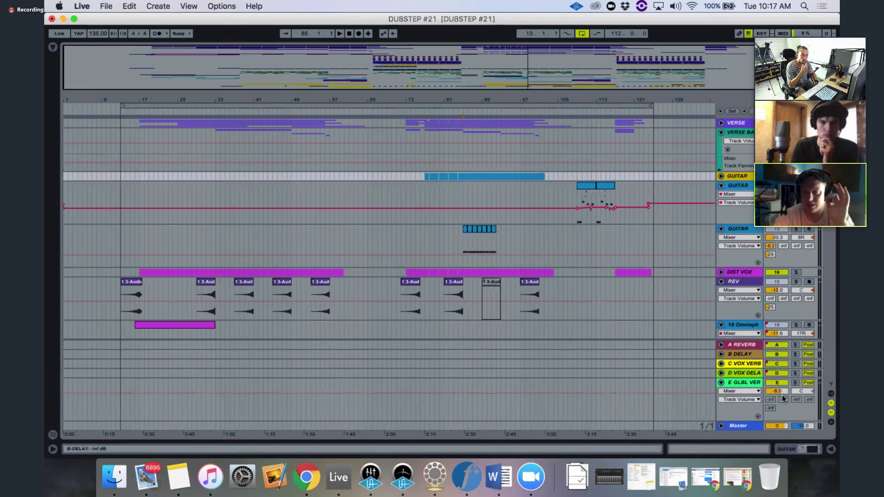
- Play the section from bar 85 with the E GLBL VERB return switched off and on to compare, leaving the return on
click(463, 218)
key(space)
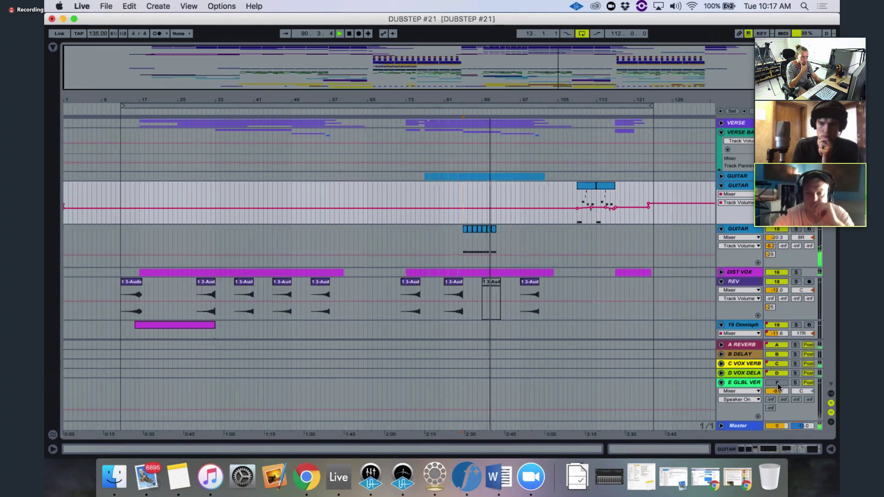
key(space)
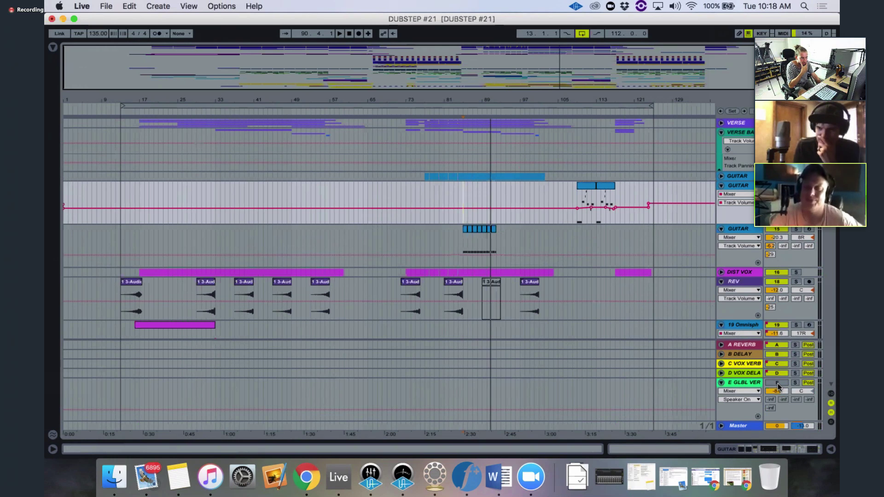
click(777, 383)
key(space)
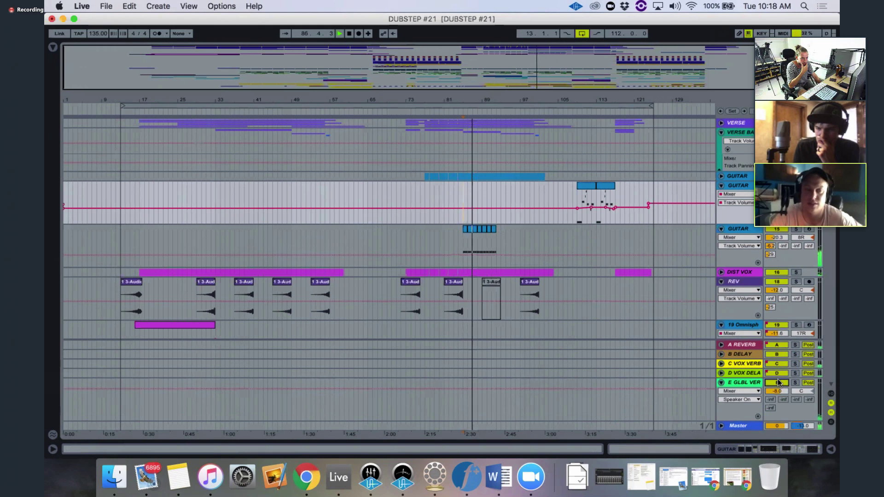
click(777, 383)
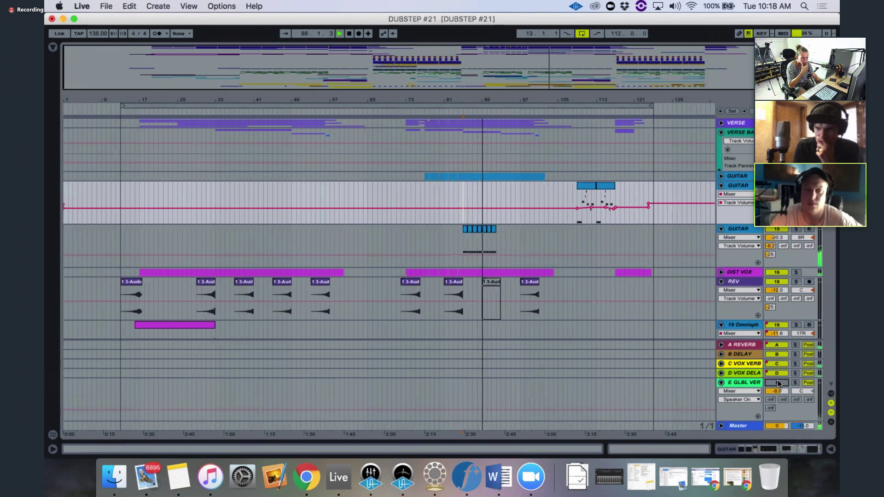
click(777, 383)
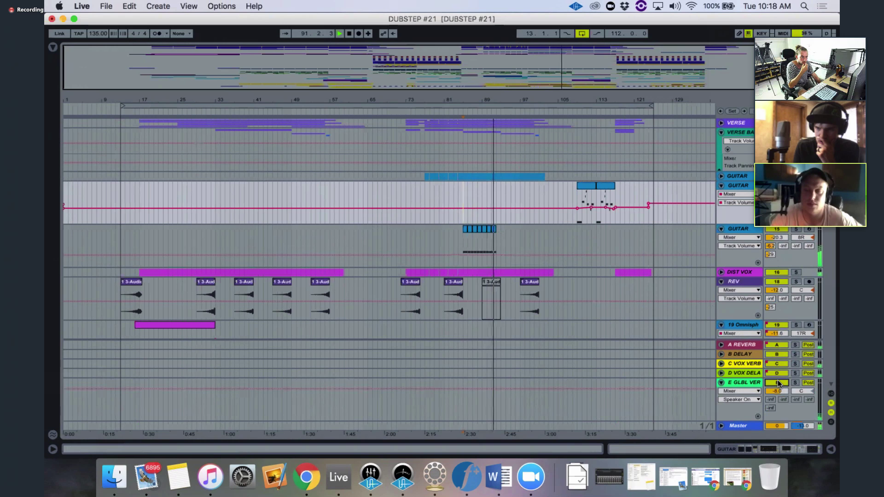
key(space)
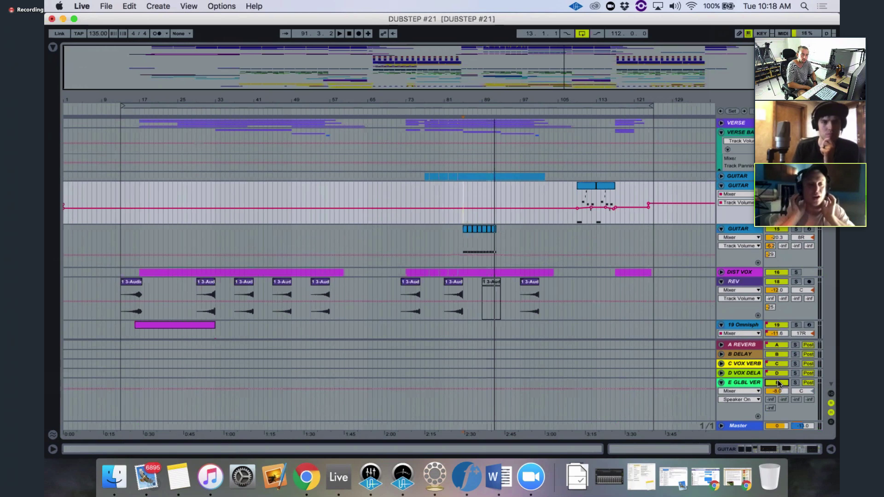
- Select the E GLBL VERB return and unfold it to show its Speaker On lane, leaving it folded
click(720, 383)
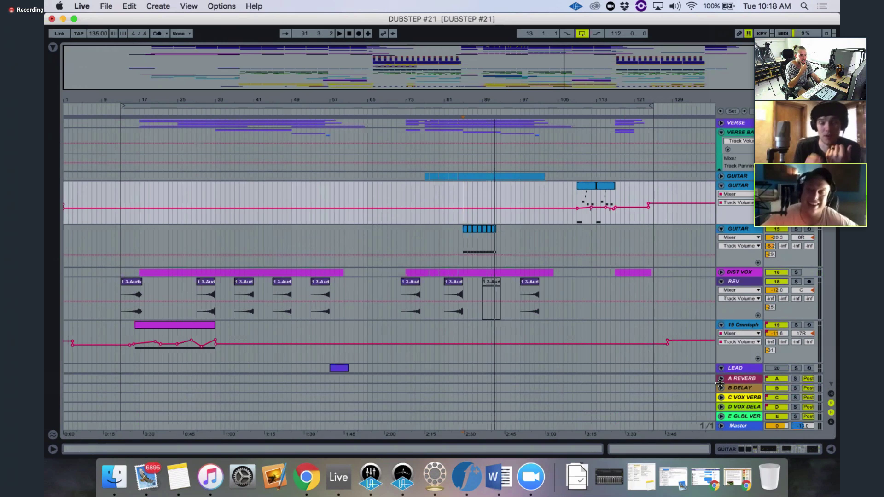
click(738, 417)
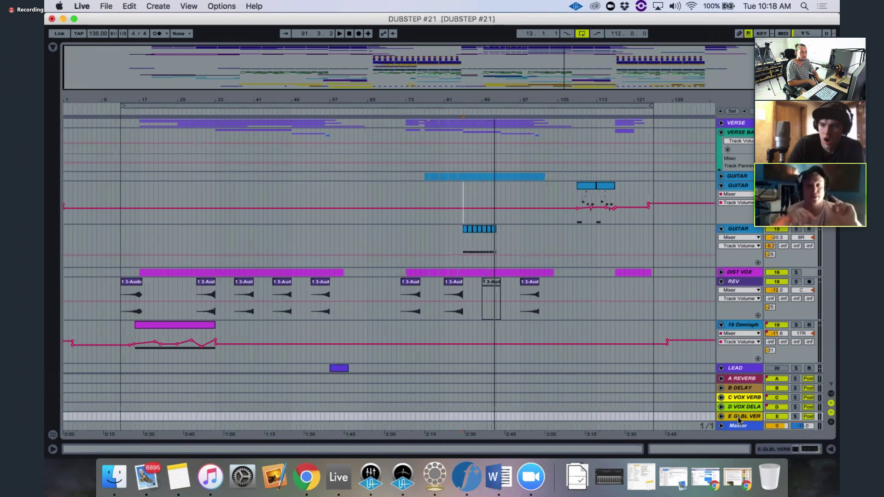
click(721, 417)
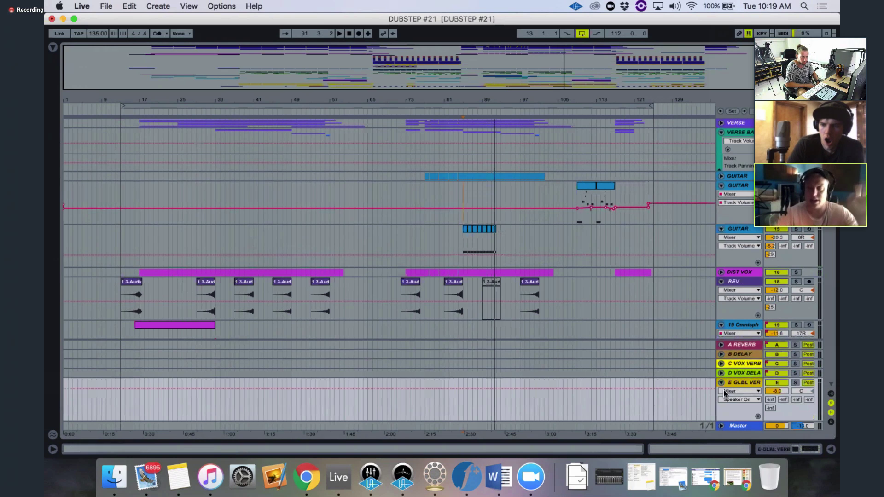
click(720, 383)
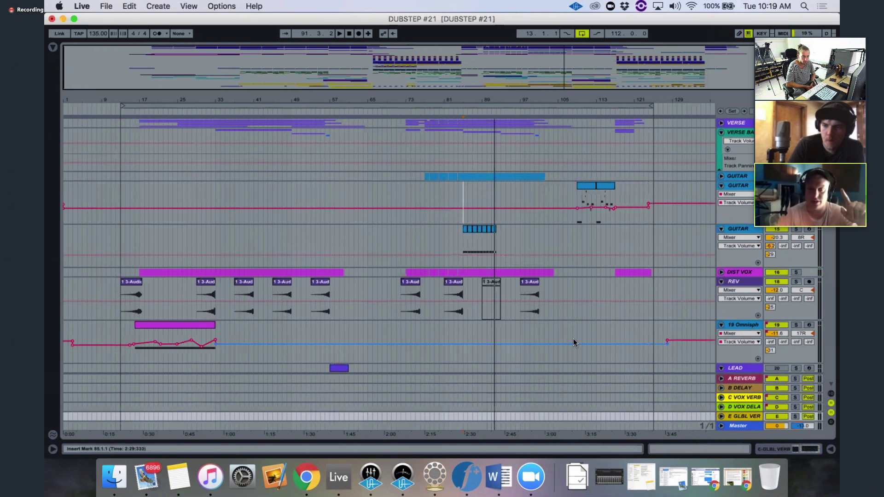
click(721, 416)
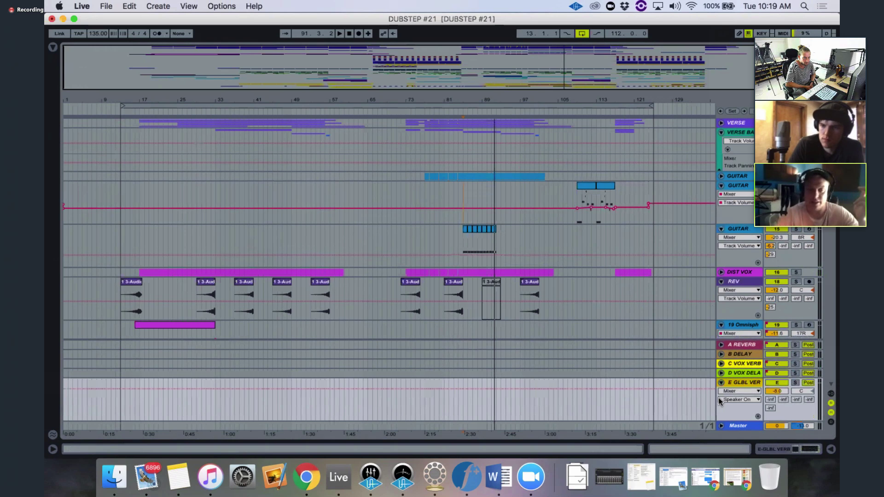
click(721, 382)
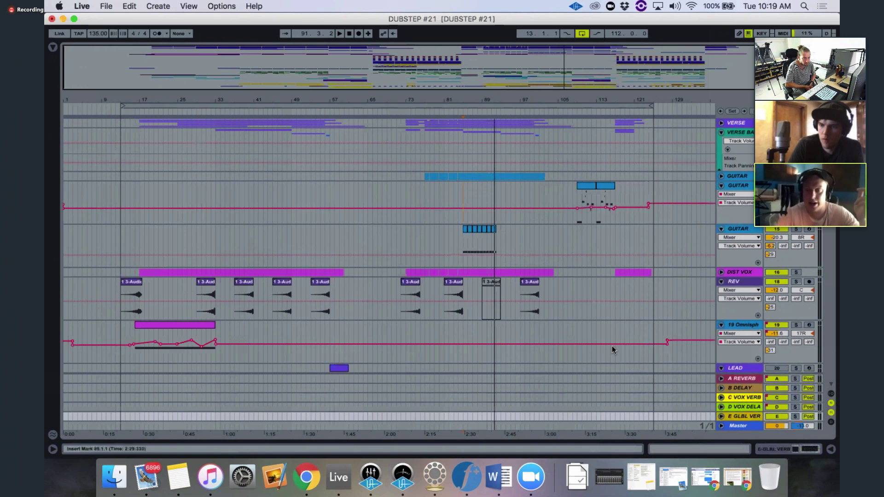
- Look through the lower tracks and place the insert marker at bar 57 on the LEAD track
click(555, 329)
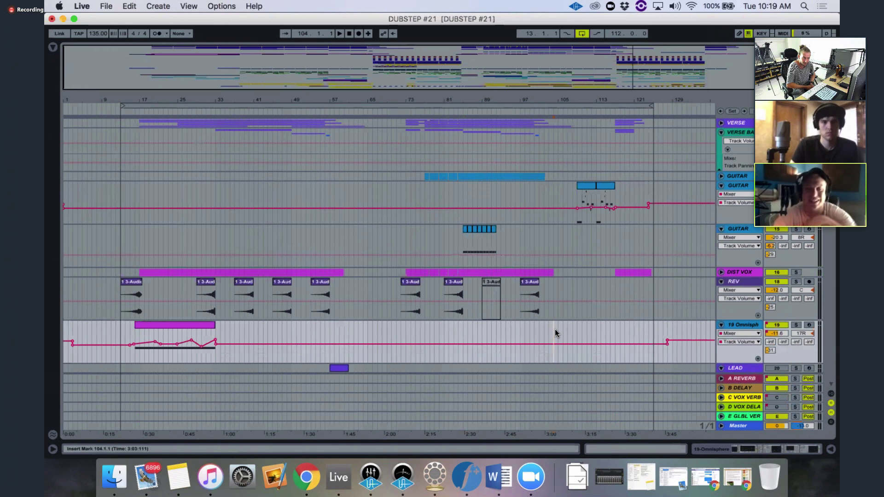
click(348, 330)
scroll(348, 329, down, 10)
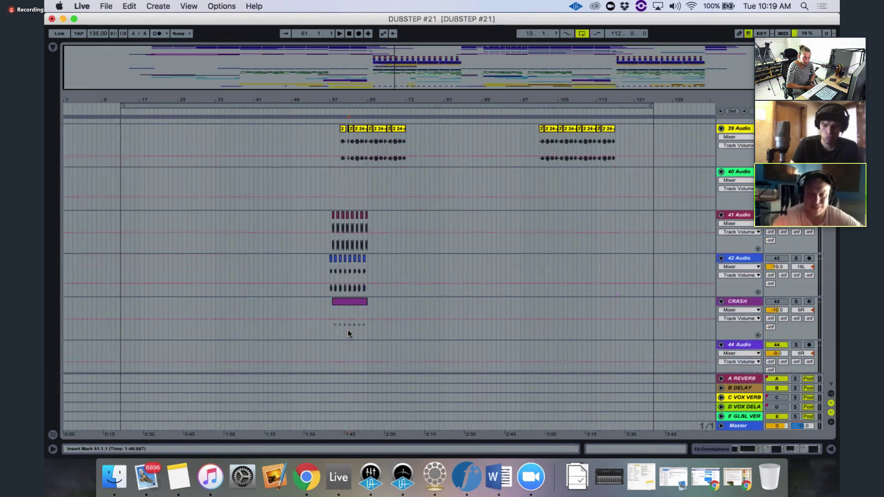
scroll(346, 322, up, 10)
click(328, 264)
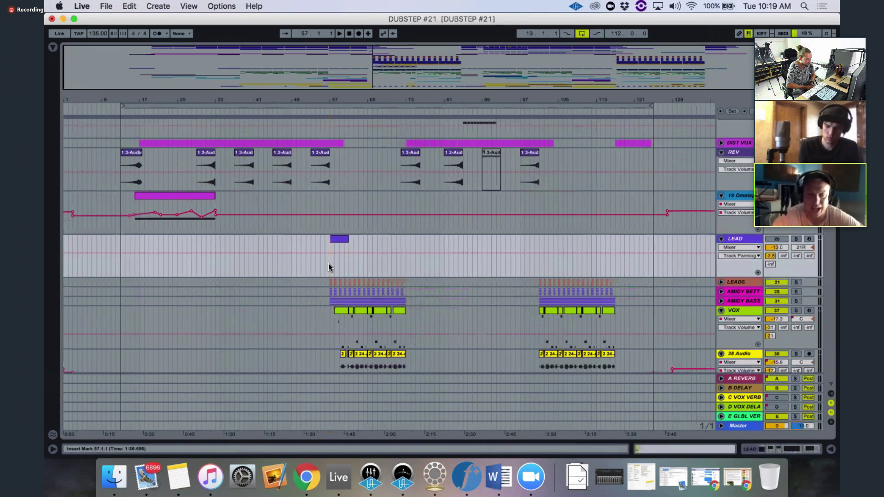
- Unfold the AMIDY BETTER CHORDS group, open its device chain, and show the low-pass Auto Filter's frequency automation
click(720, 291)
click(738, 293)
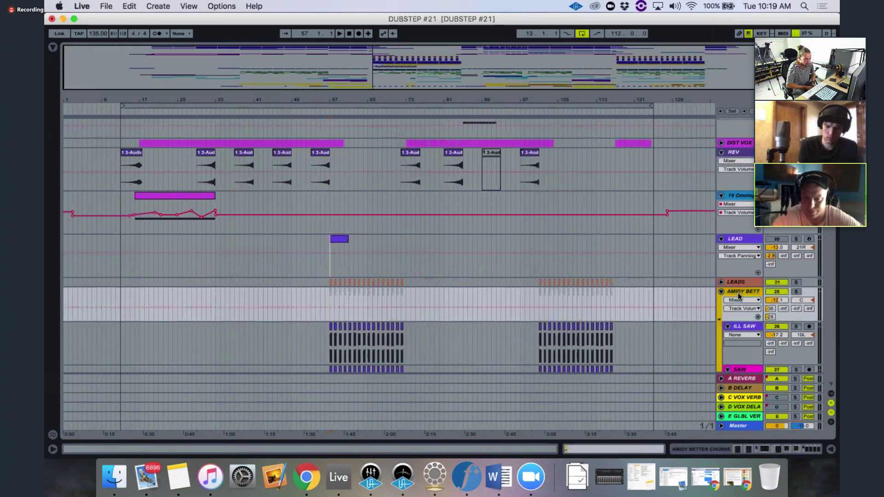
double_click(738, 295)
scroll(574, 416, left, 5)
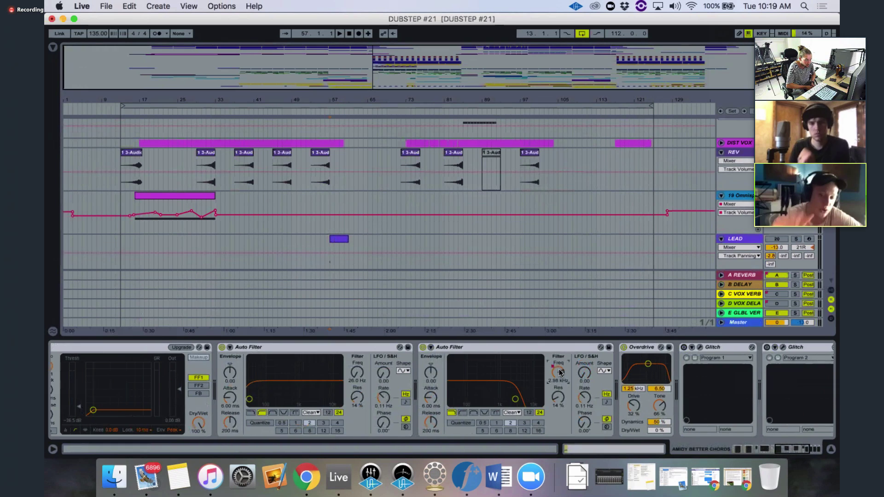
scroll(524, 170, down, 4)
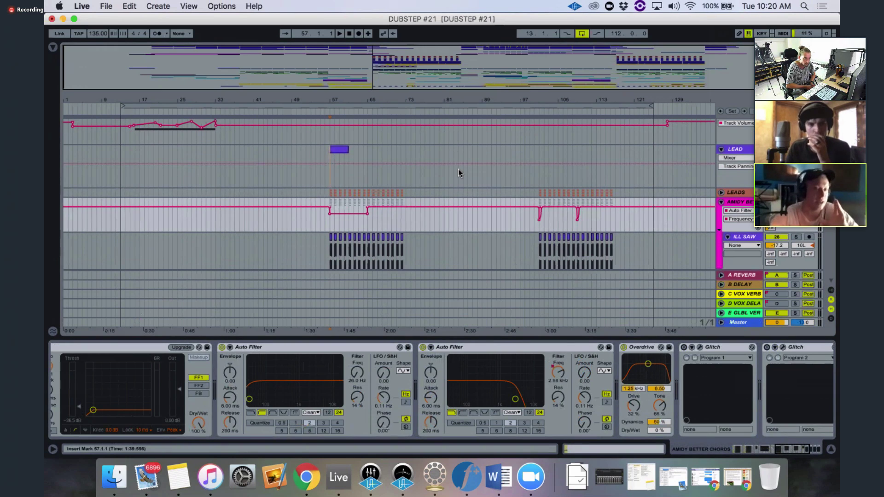
- Fold the AMIDY BETTER CHORDS group and view the device chains of the LEADS and AMIDY BASS LAYER groups
click(738, 194)
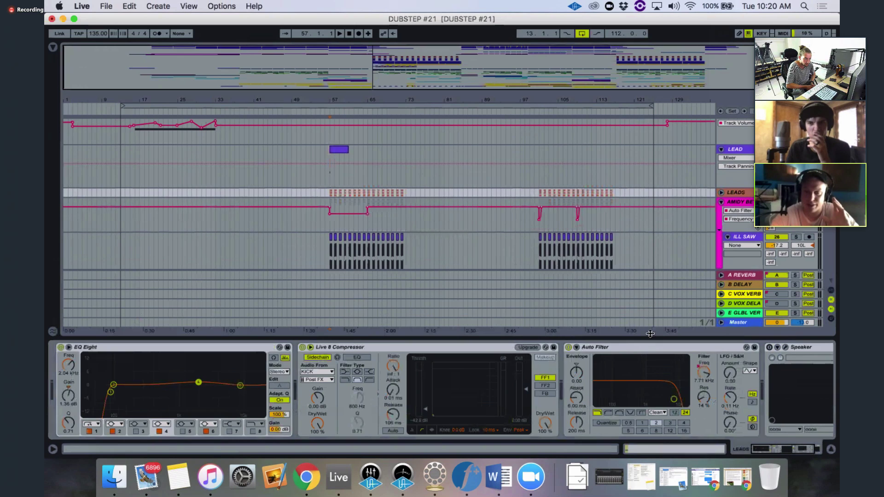
click(722, 202)
click(736, 213)
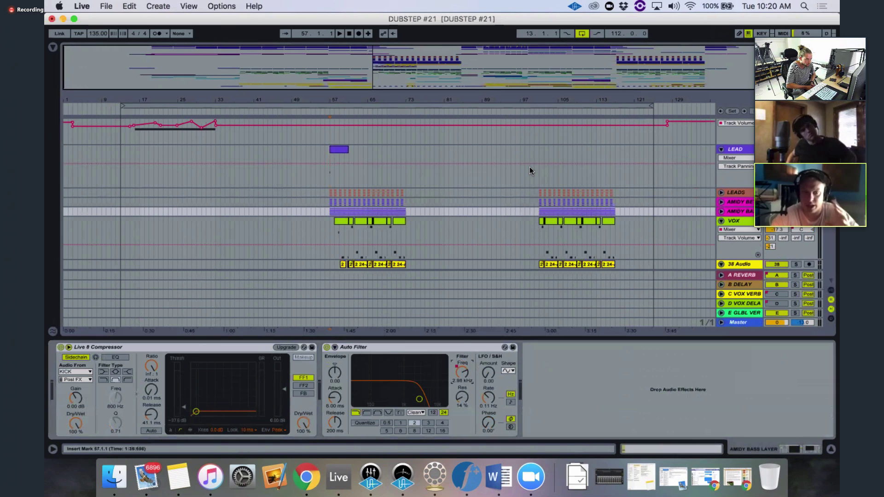
click(328, 193)
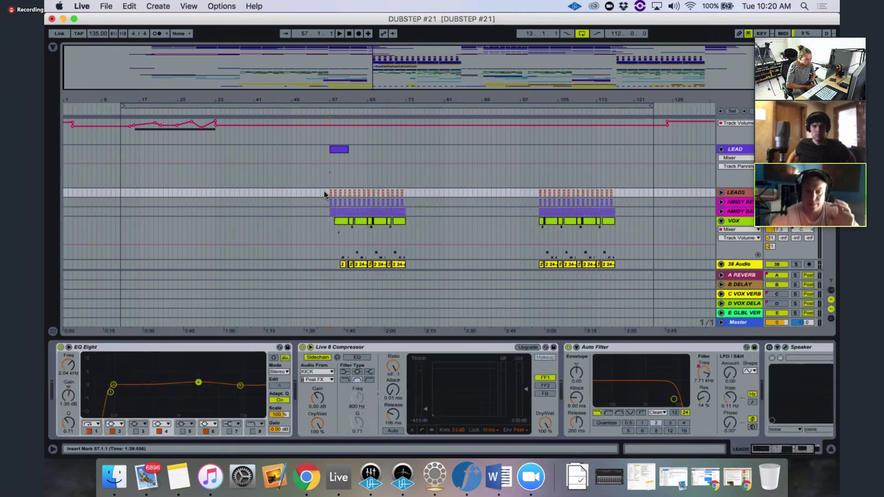
- Play the drop from bar 57 with the LEADS device chain shown, stop playback, and hide the device view
key(space)
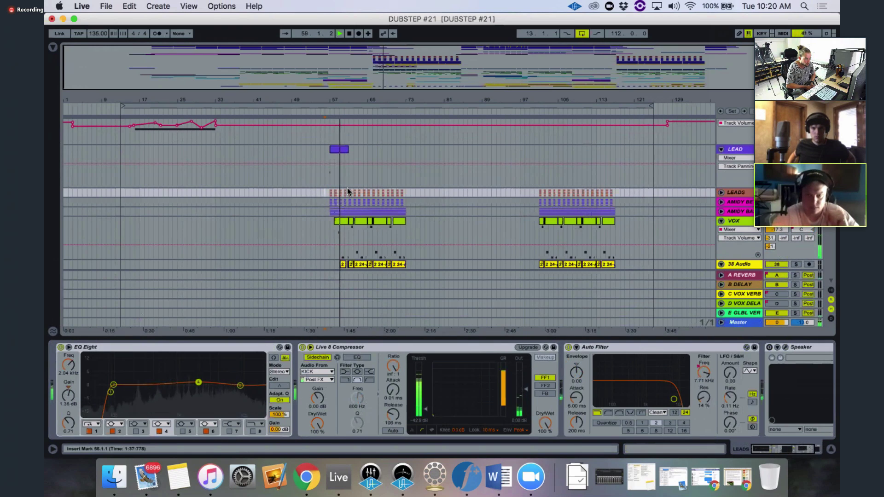
key(space)
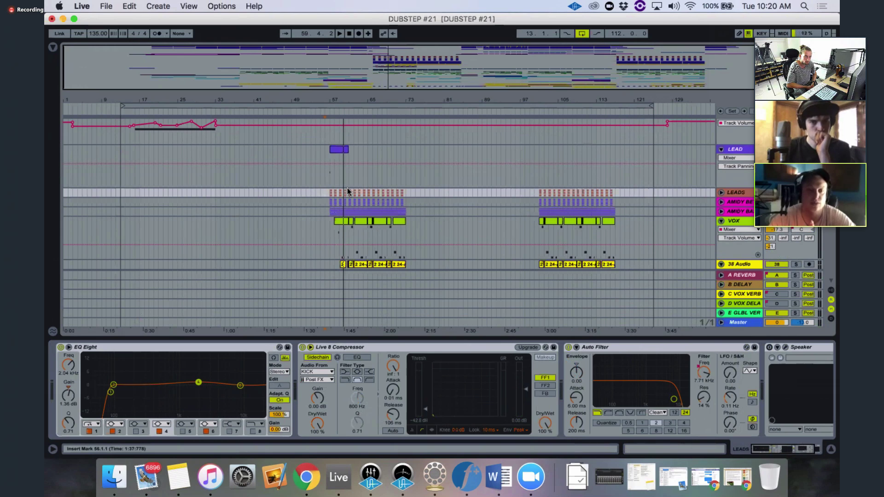
click(831, 448)
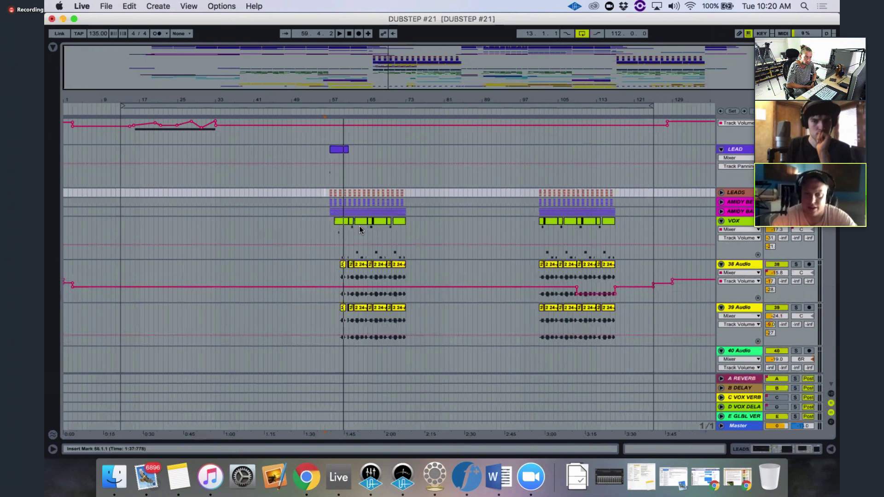
- Fold the VERSE BA group near the start of the track list and leave the VERSE group folded
scroll(359, 227, up, 5)
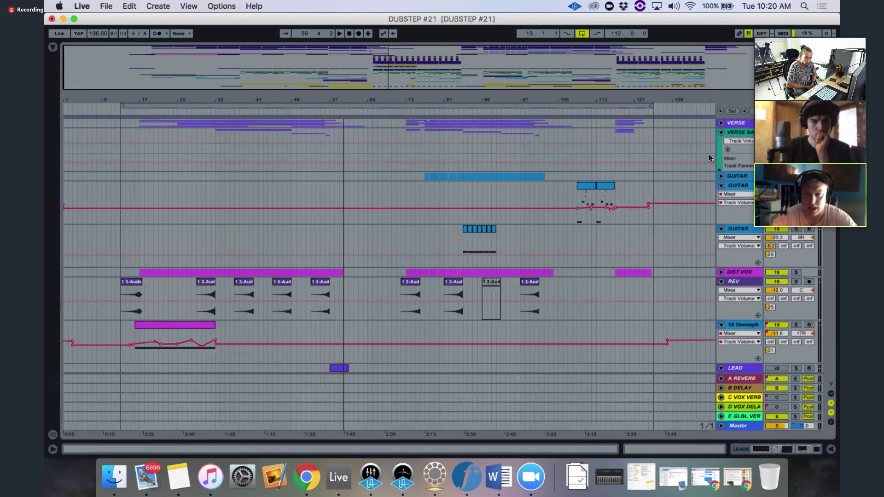
click(721, 132)
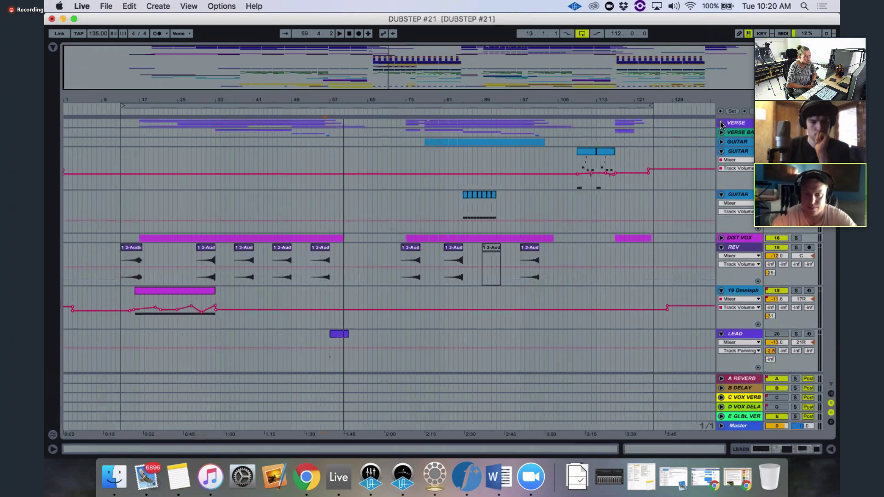
click(721, 123)
click(722, 123)
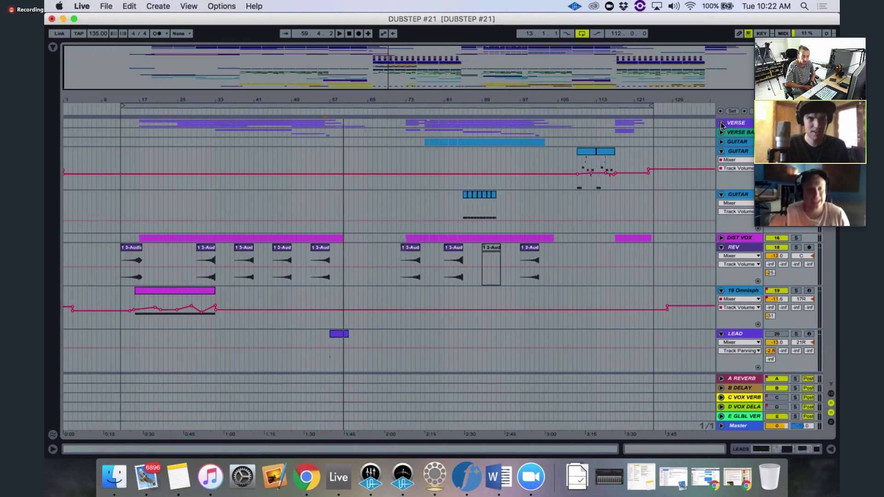
- Find the yellow VOX group far down the track list and unfold it to show its vocal tracks
scroll(595, 261, down, 10)
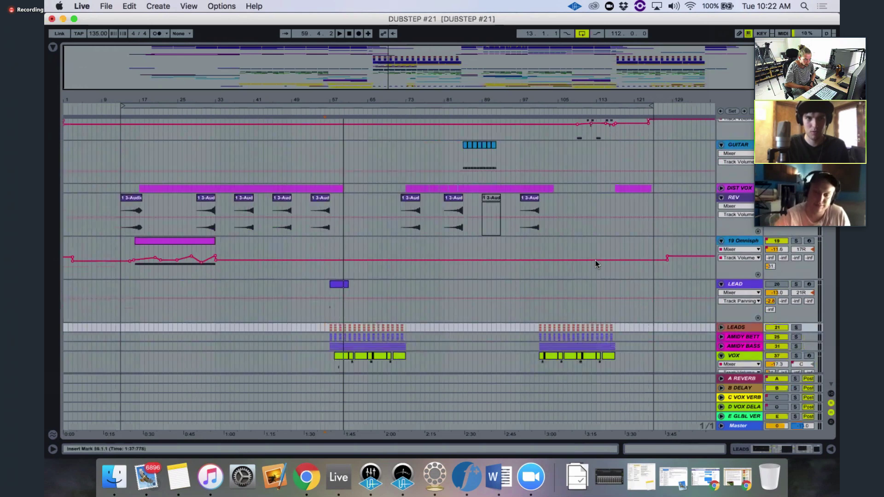
scroll(596, 260, down, 10)
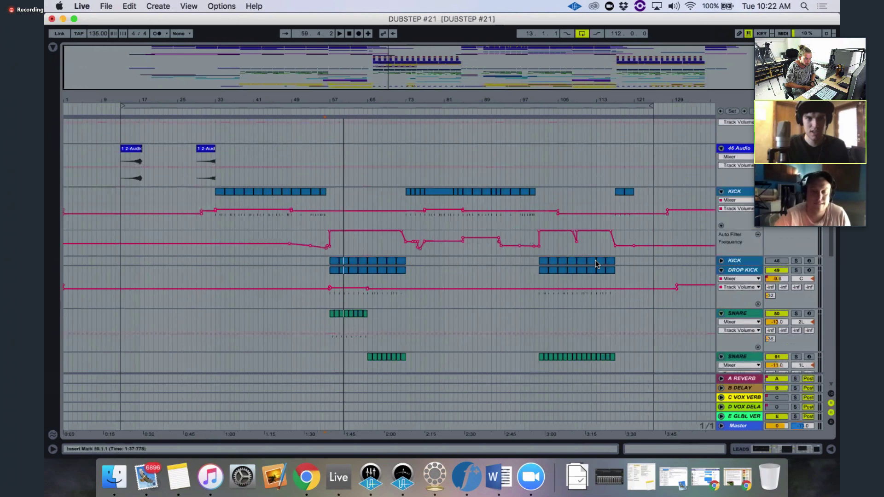
scroll(597, 261, down, 1)
scroll(701, 340, down, 5)
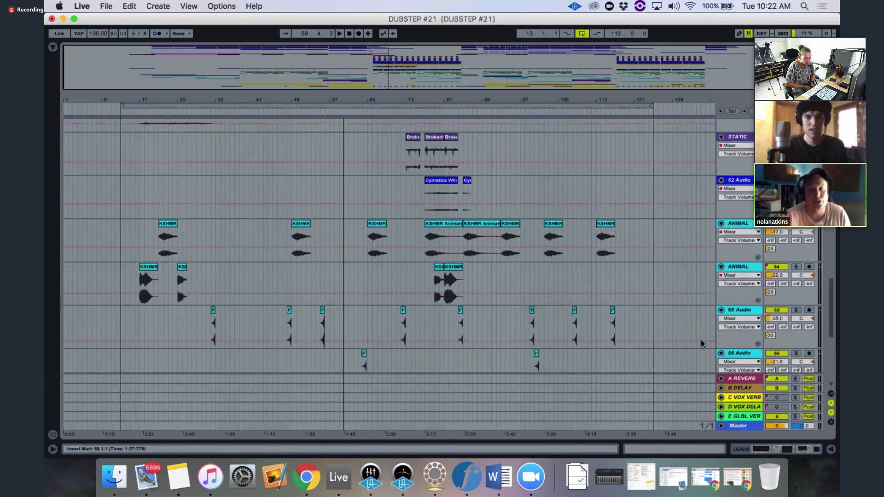
scroll(700, 343, down, 10)
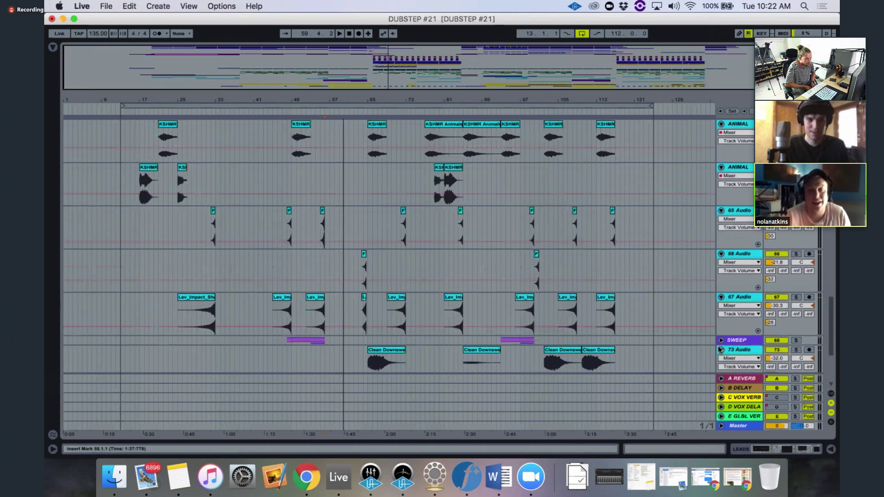
scroll(719, 349, down, 12)
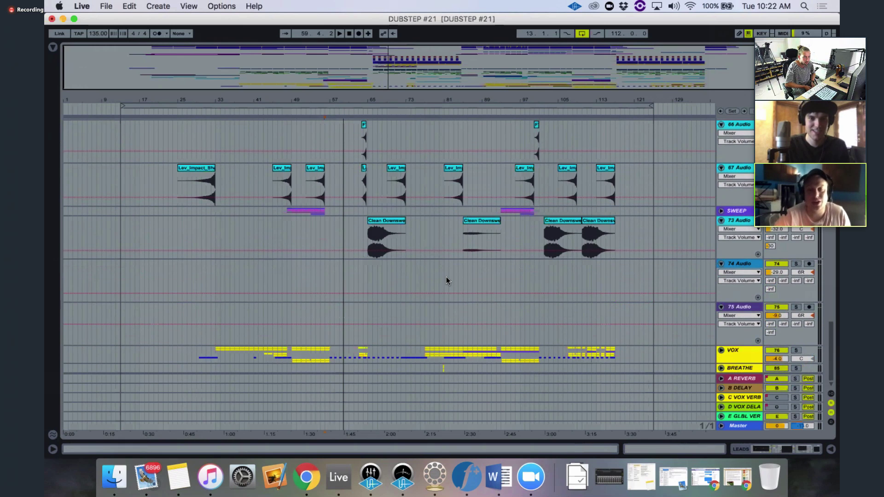
key(Right)
scroll(446, 277, down, 16)
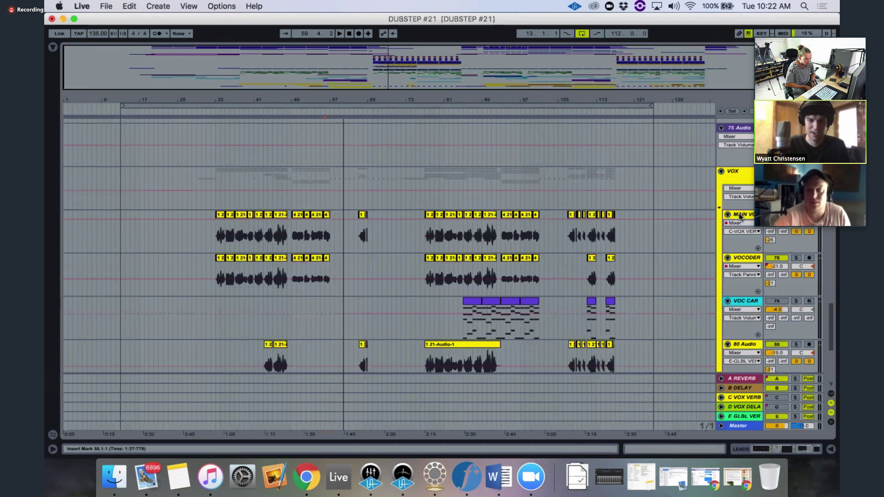
- Select the main vocal track in the VOX group and look through its device chain to the end
click(739, 216)
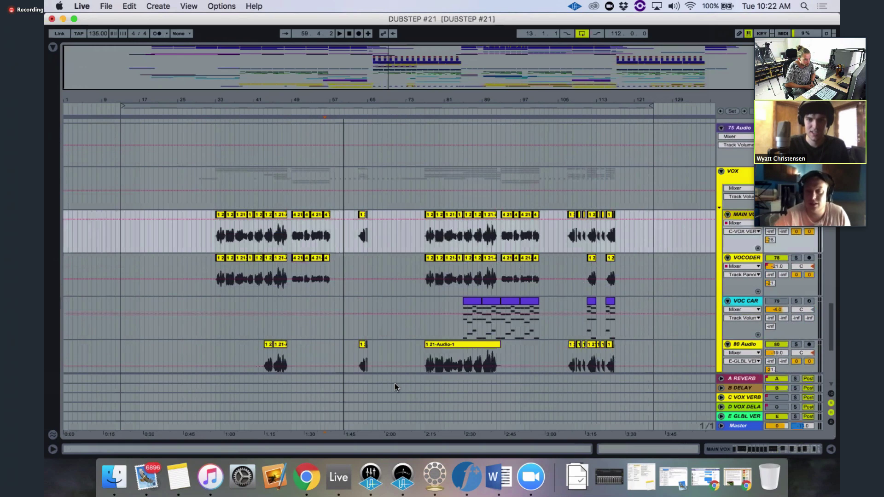
key(super+alt+l)
scroll(394, 383, right, 5)
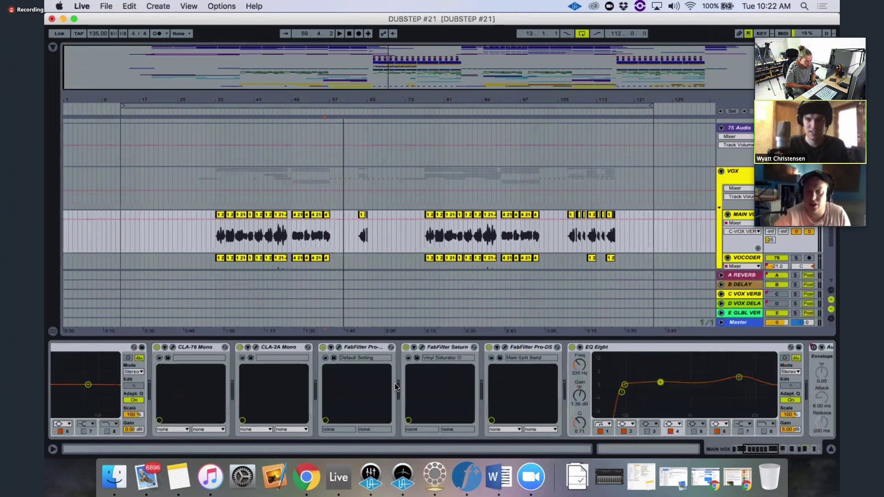
scroll(394, 383, right, 10)
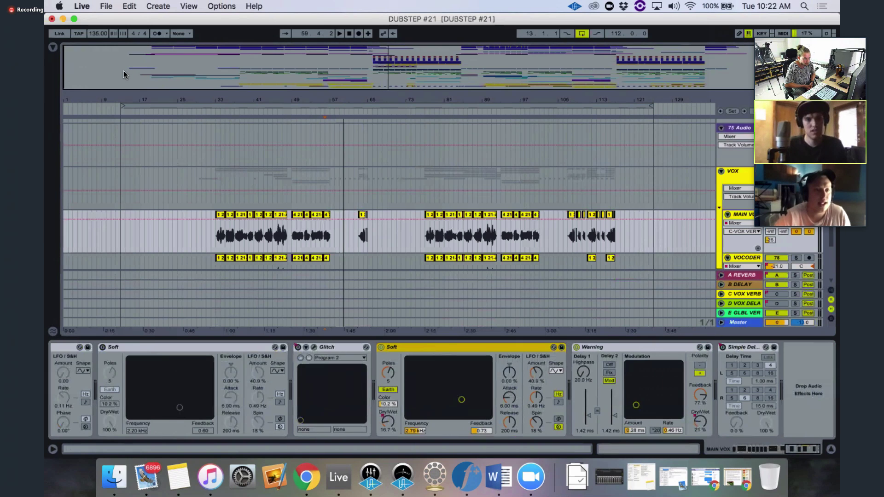
- Show the plug-in browser and collapse the WaveShell-VST 9.3 folder
key(super+alt+b)
scroll(170, 129, up, 8)
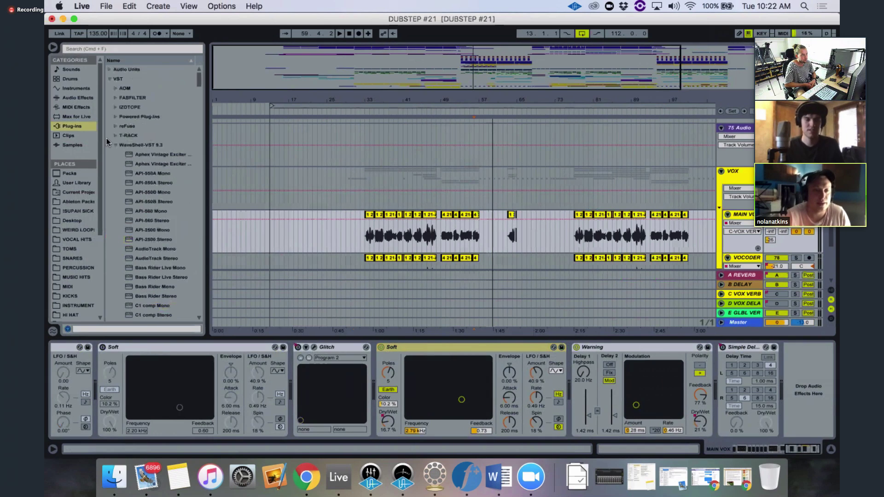
click(115, 146)
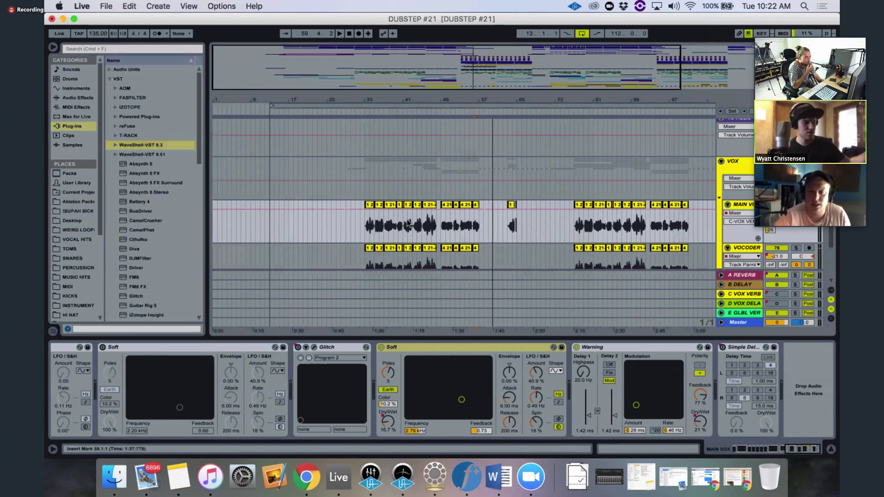
- Add the Manipulator plug-in to the end of the 80 Audio vocal track's device chain
scroll(407, 219, down, 4)
scroll(407, 219, down, 3)
click(299, 205)
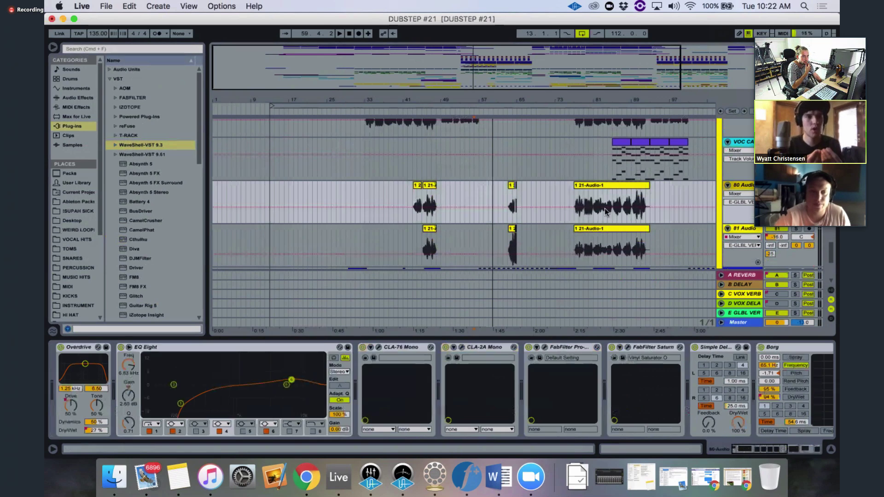
scroll(156, 239, down, 10)
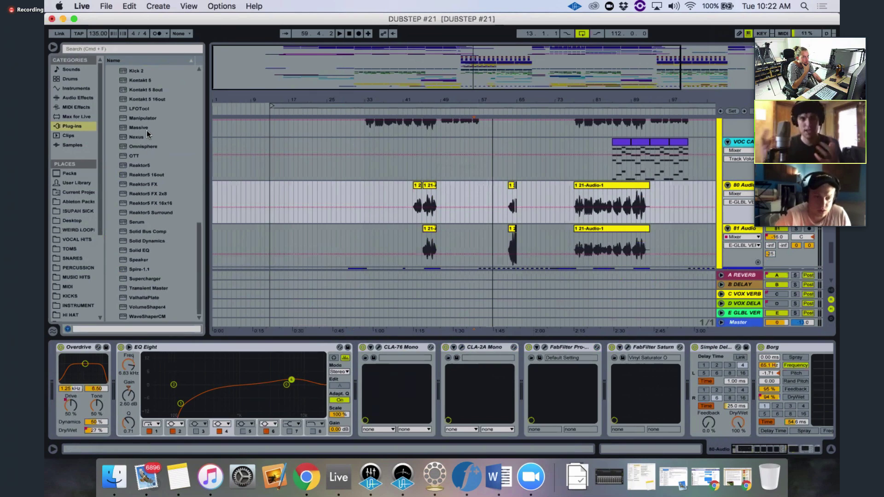
click(143, 118)
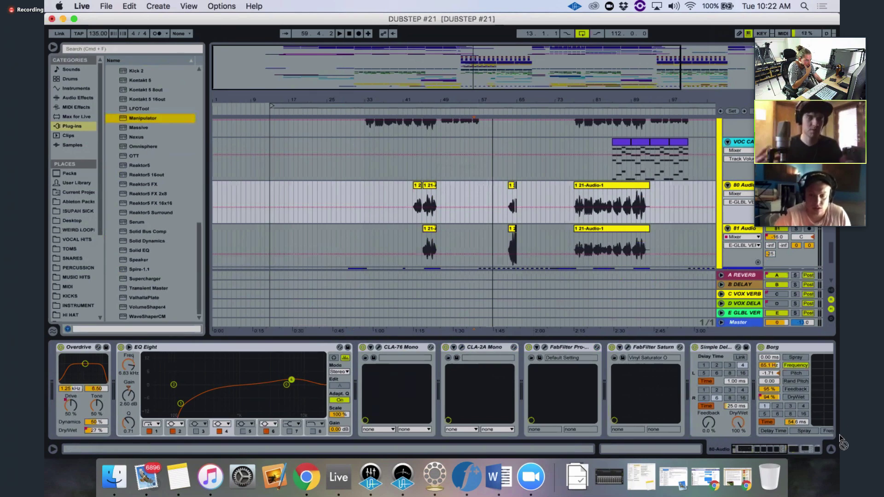
scroll(818, 428, right, 2)
scroll(818, 427, right, 8)
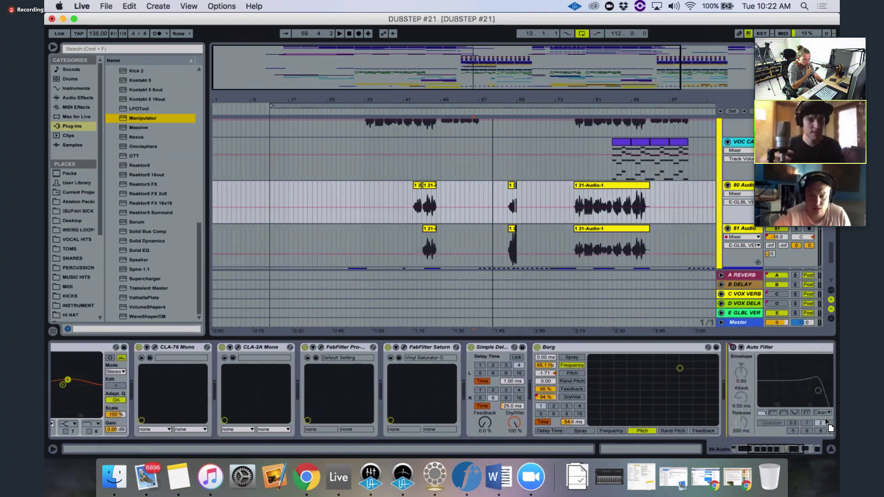
scroll(827, 424, right, 2)
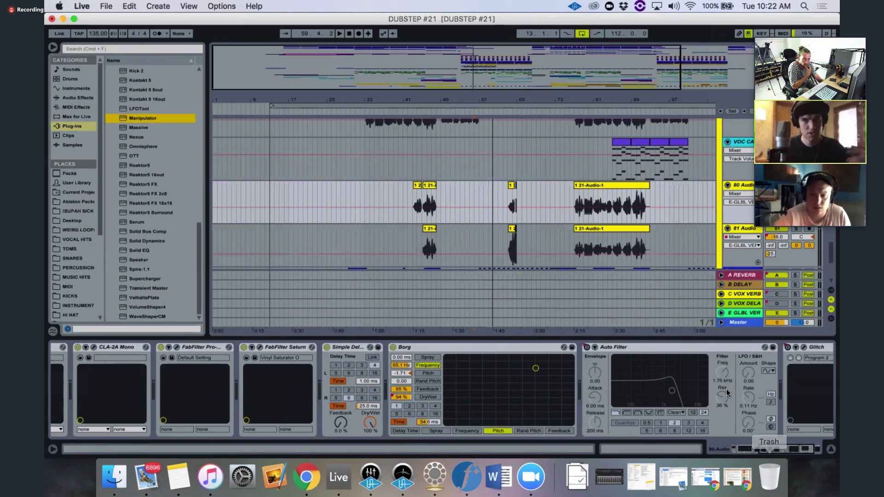
key(Return)
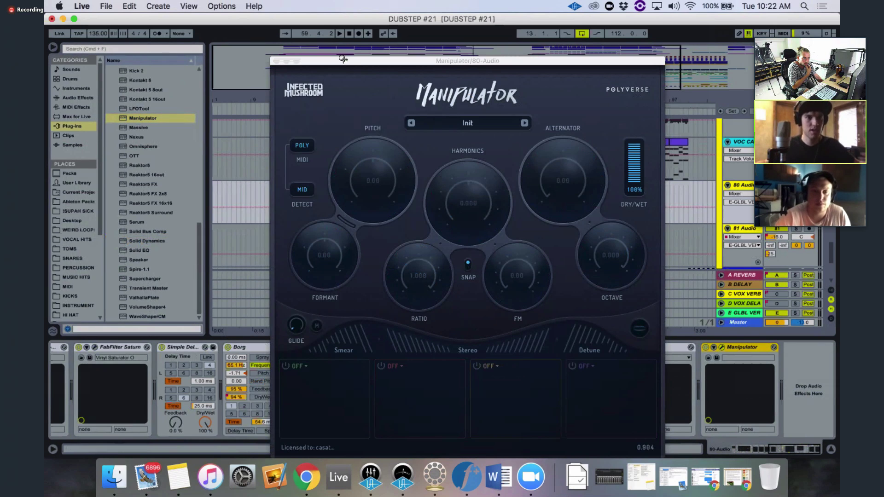
- Move the Manipulator window aside and set the Transpose of the 80 Audio clip starting at bar 77 to 0 st
drag(343, 60, 427, 325)
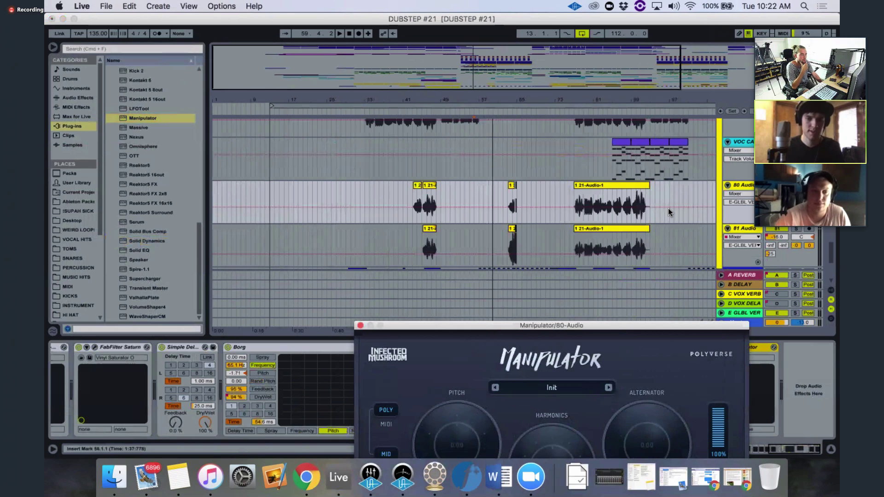
scroll(668, 208, up, 4)
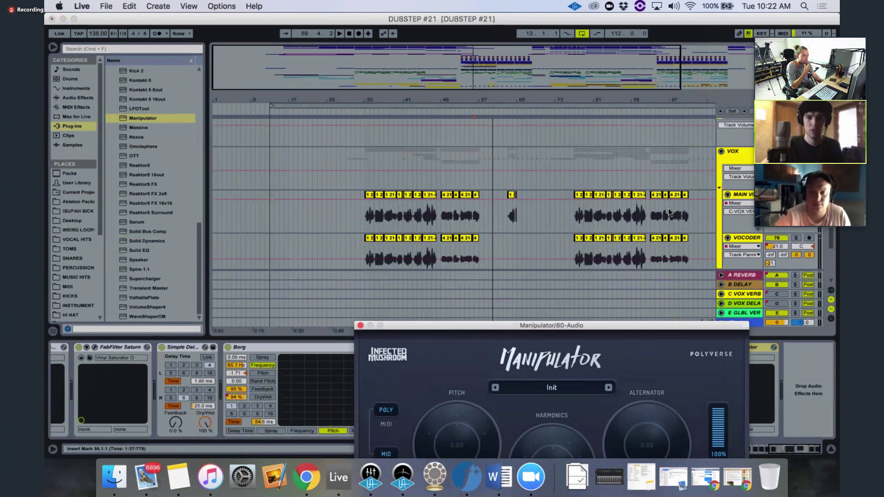
scroll(667, 208, down, 5)
click(626, 206)
double_click(626, 205)
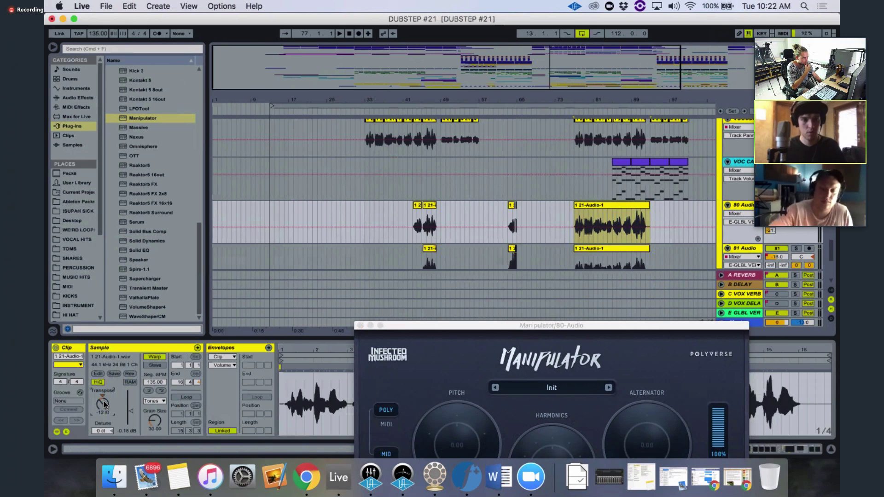
drag(104, 404, 104, 394)
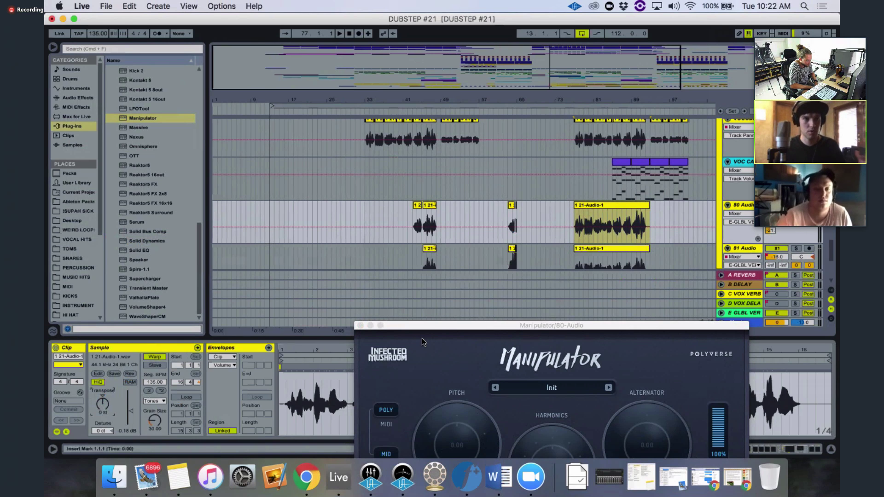
- Set Manipulator's Formant to -6.00 and move its window so the 80 Audio clip stays accessible
drag(579, 324, 396, 41)
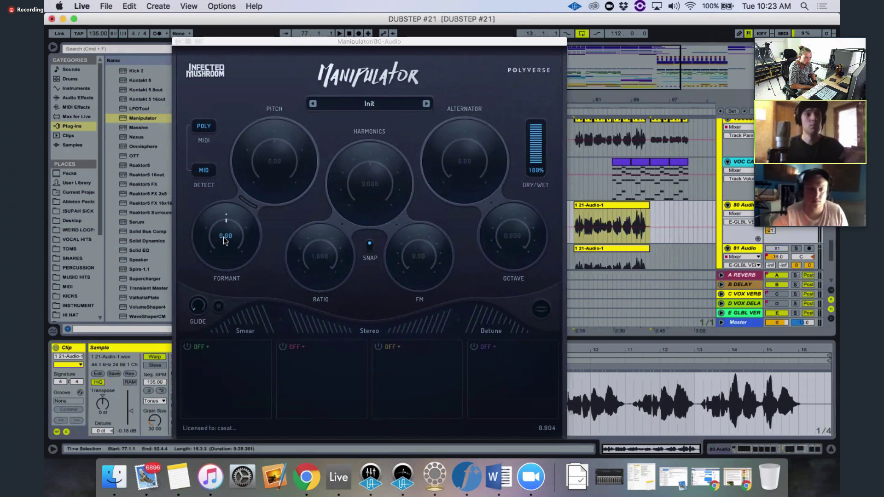
drag(222, 222, 220, 227)
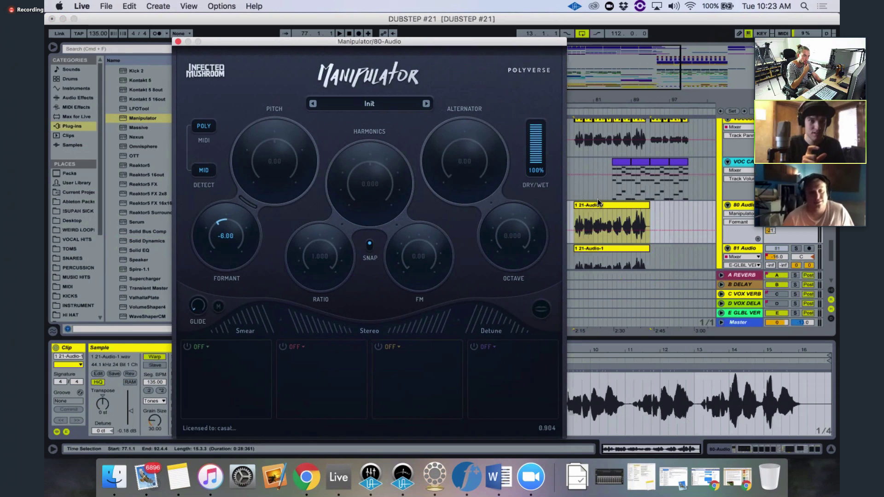
drag(477, 40, 482, 145)
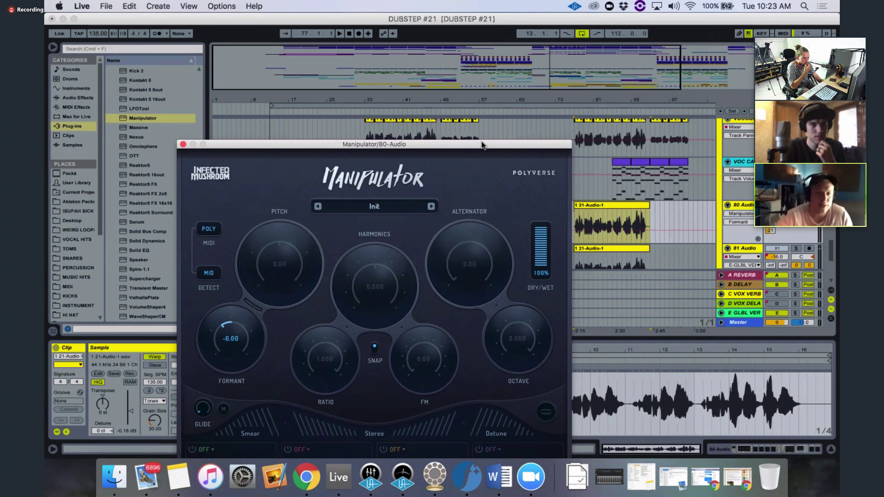
drag(481, 145, 472, 144)
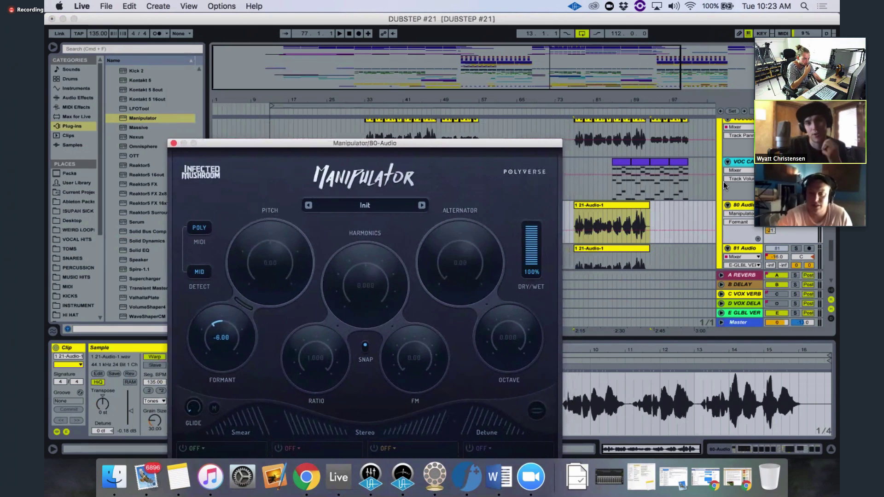
- Place the insert marker at bar 85 on the 80 Audio track and reset Manipulator's Formant to 0.00
click(595, 204)
click(614, 215)
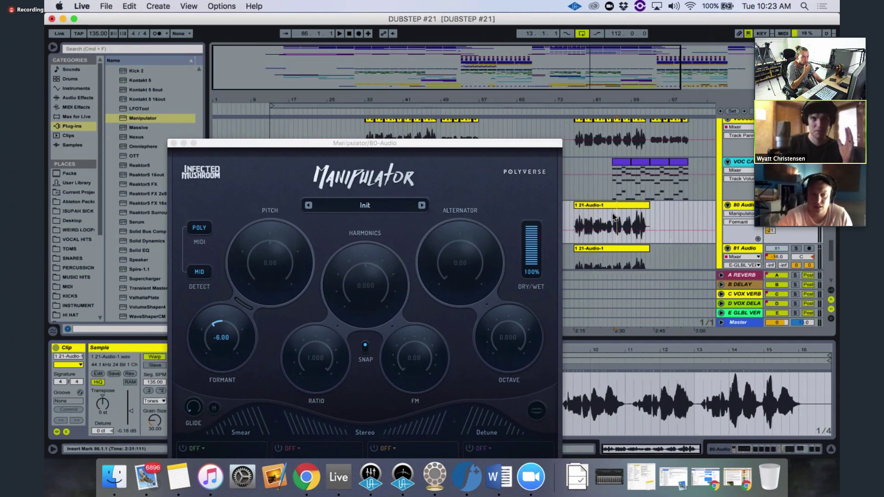
click(613, 216)
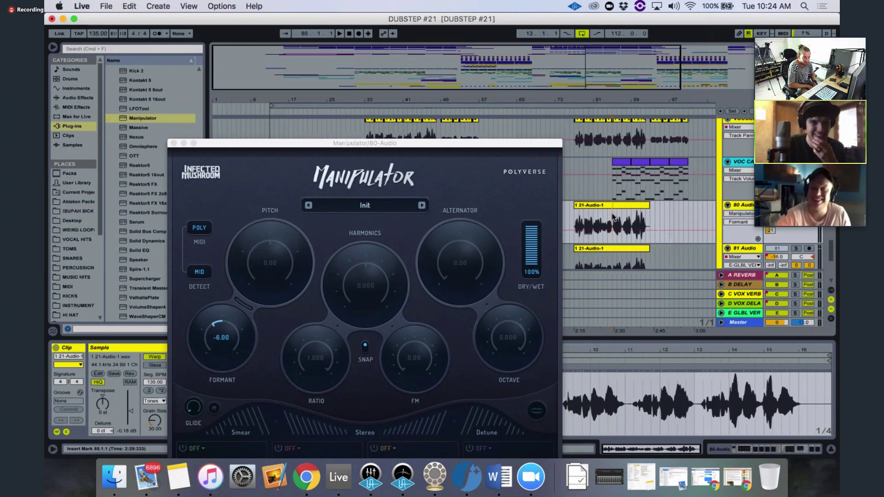
double_click(612, 213)
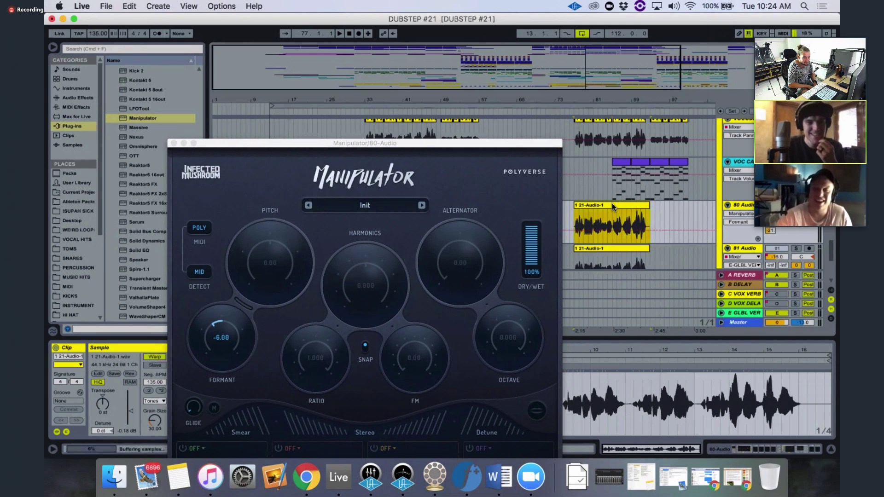
click(215, 335)
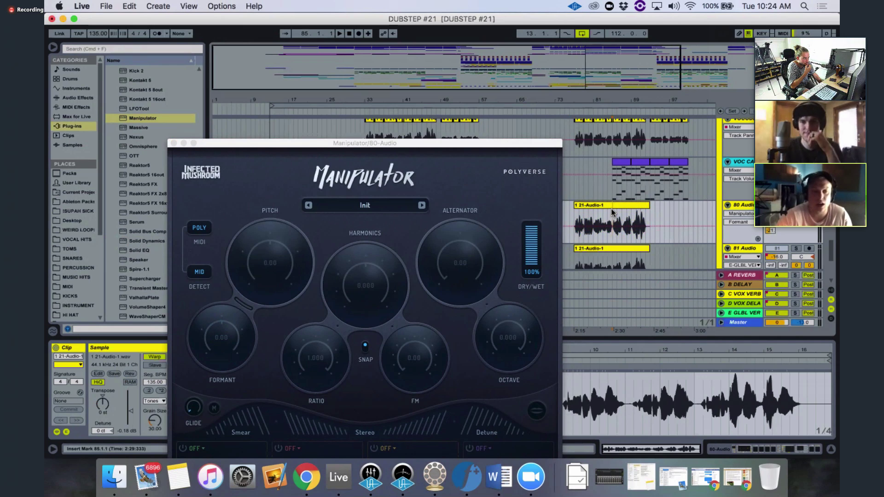
- Audition the 80 Audio vocal from bar 85 without formant shifting, and again with Manipulator's Formant at -12.00
key(space)
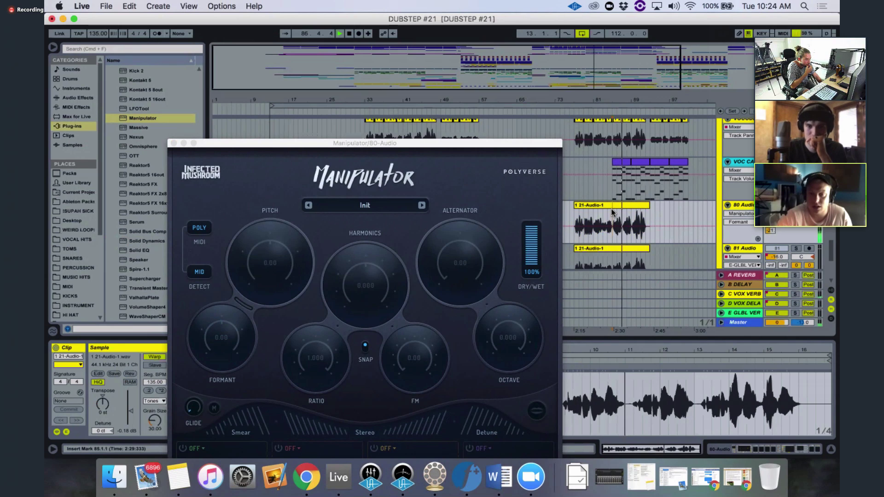
key(space)
drag(226, 325, 199, 329)
key(space)
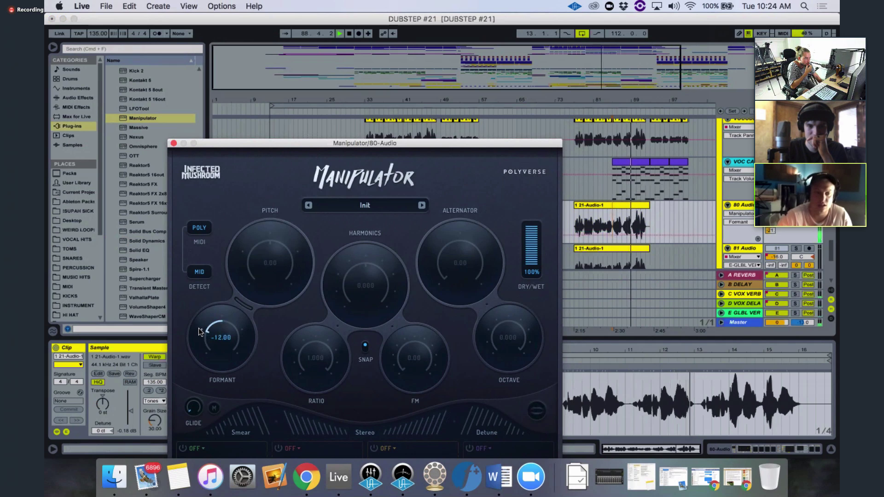
- Try Manipulator's Formant at -5.00 on the 80 Audio vocal and settle on -7.00
drag(198, 329, 207, 308)
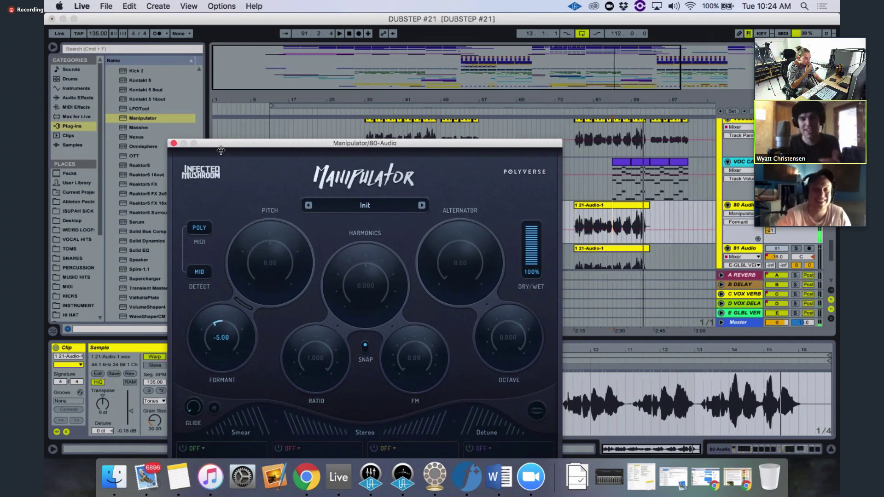
drag(216, 325, 212, 326)
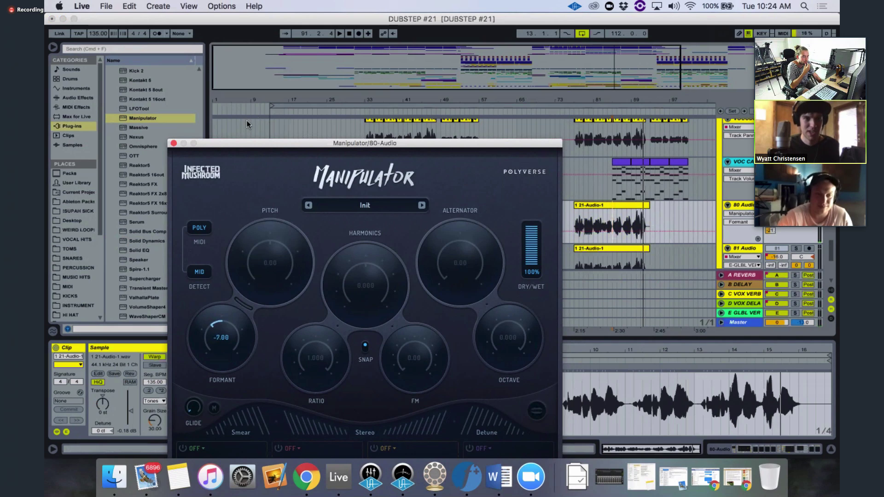
- Close the Manipulator window and hide the clip detail view to give the arrangement more room
drag(169, 143, 195, 144)
click(199, 142)
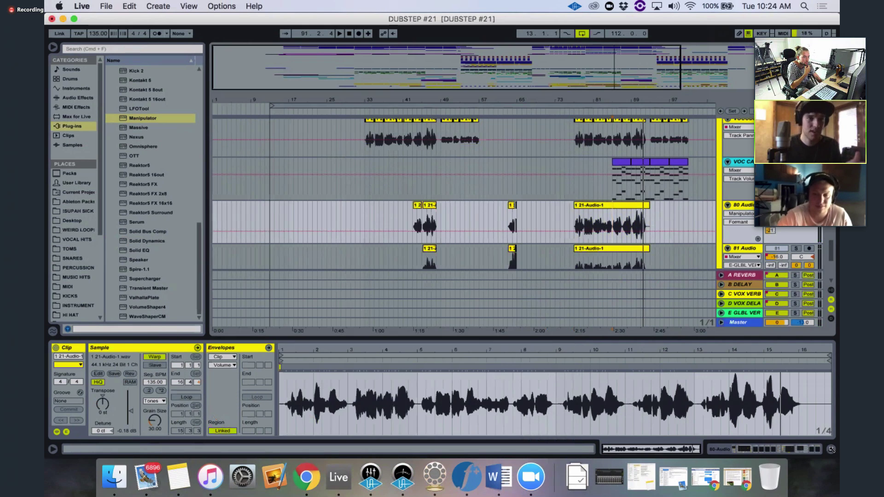
click(830, 450)
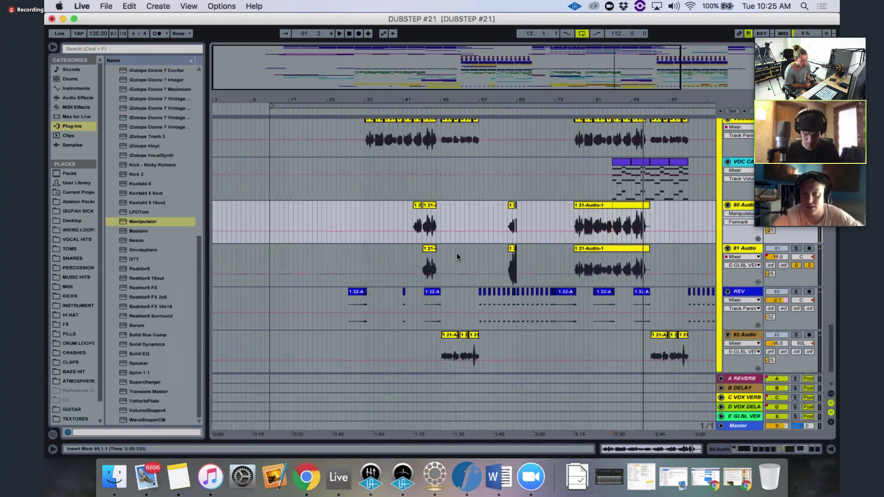
- Place the insert marker at bar 34 on the VERSE group's Serum track and examine its Speaker On automation up close
scroll(639, 290, up, 15)
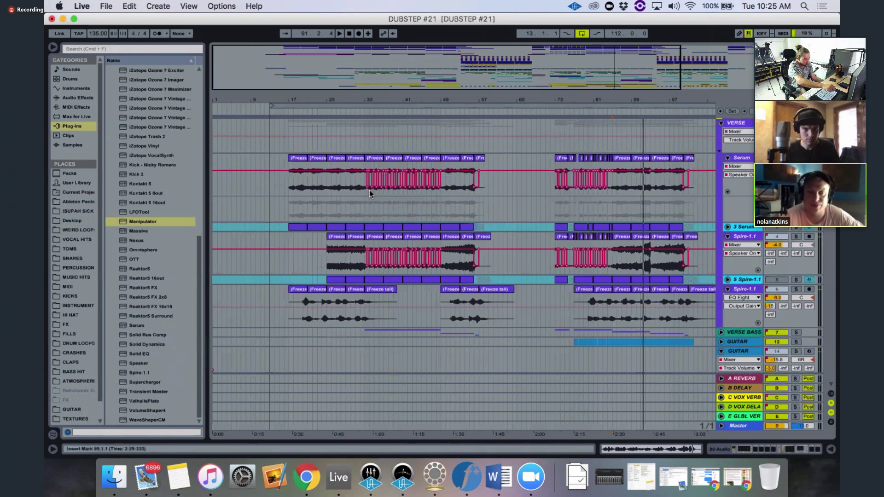
click(369, 190)
key(plus)
key(plus)
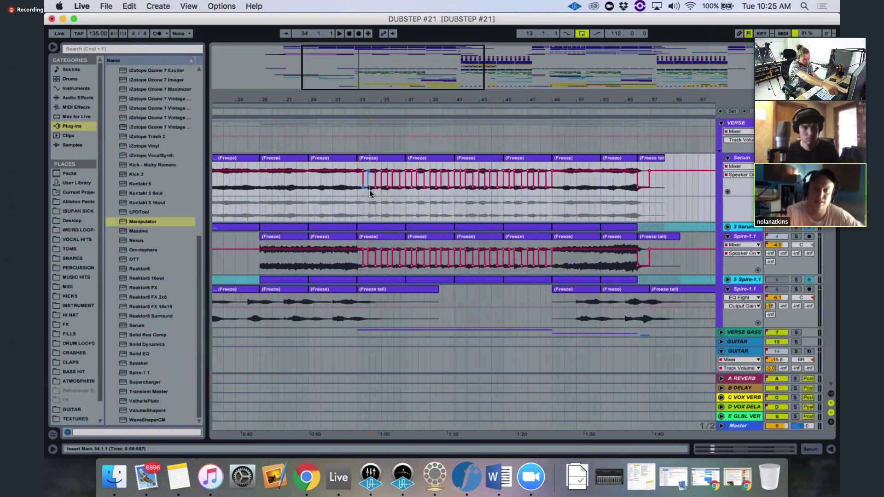
key(plus)
key(plus)
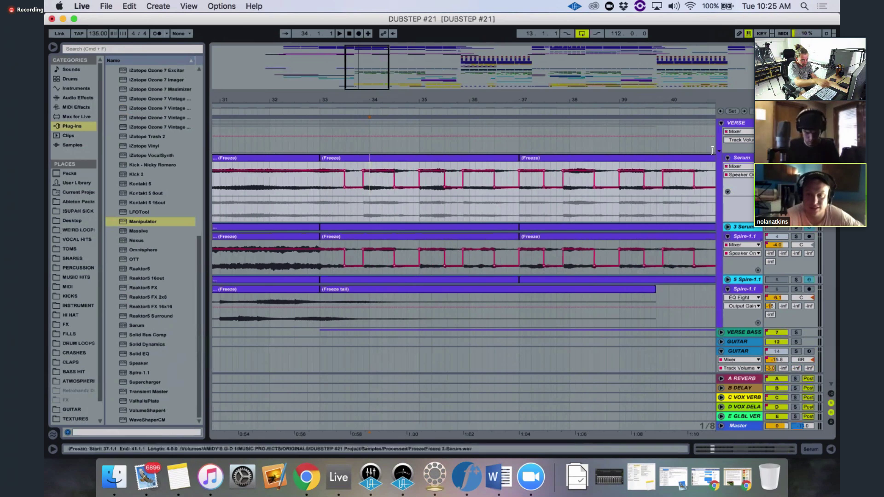
- Collapse the VERSE group and place the insert marker at bar 41 on the GUITAR track below it
click(721, 123)
scroll(632, 174, right, 8)
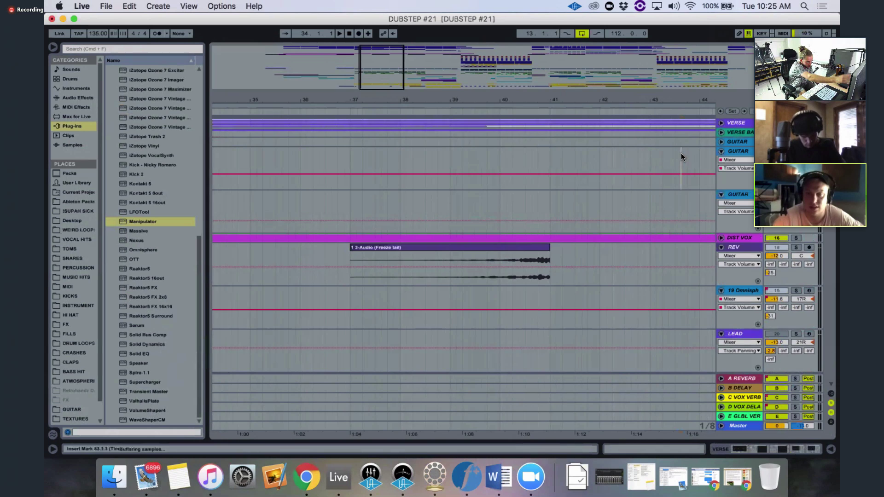
click(681, 153)
key(minus)
key(minus)
key(minus)
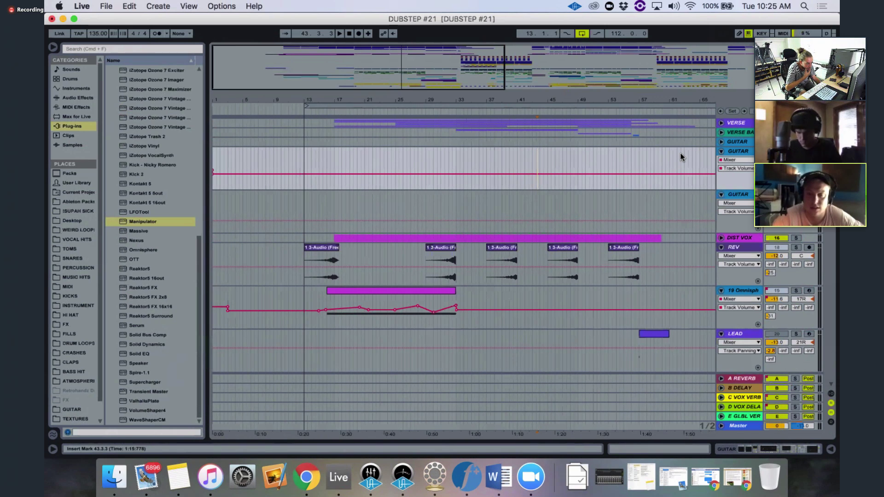
click(516, 159)
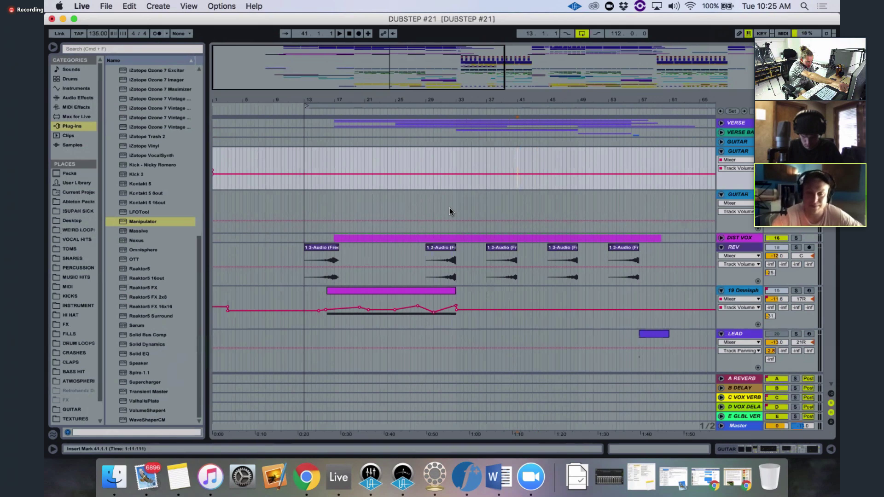
- Place the insert marker at bar 33 on the 19 Omnisphere track and examine the Track Volume automation around its clip's end
click(454, 316)
scroll(455, 316, up, 3)
scroll(454, 316, up, 5)
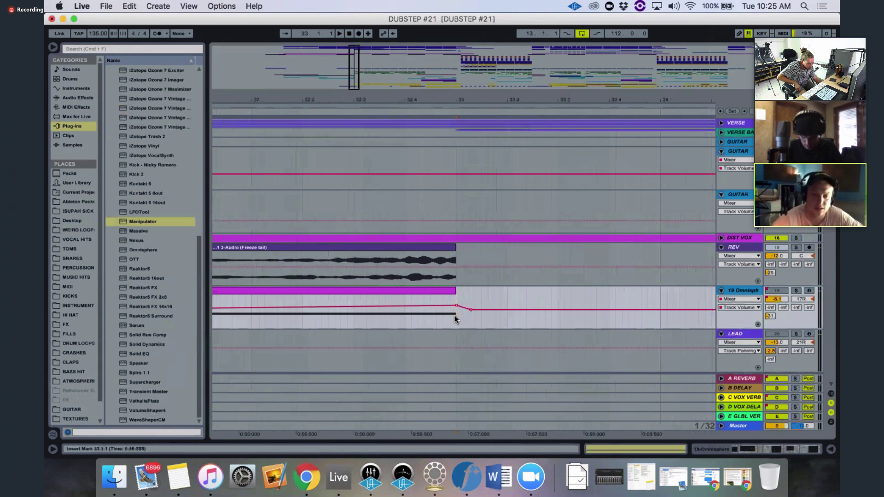
scroll(454, 316, down, 3)
scroll(454, 316, down, 10)
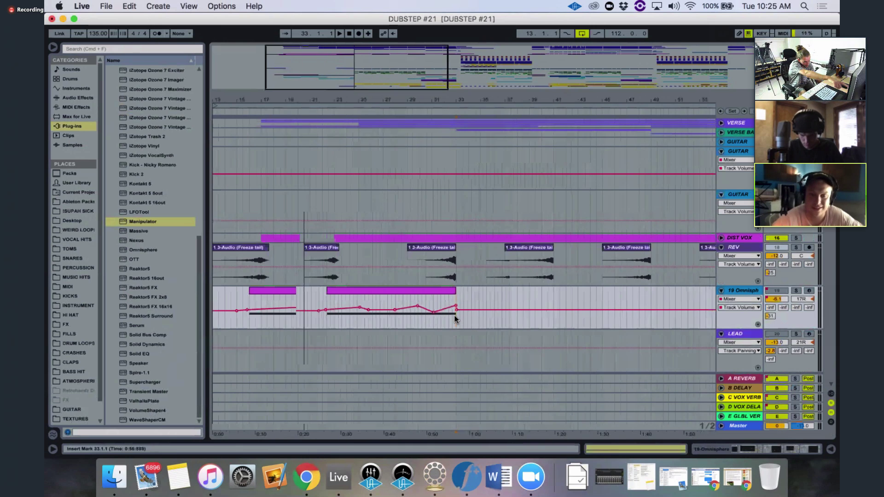